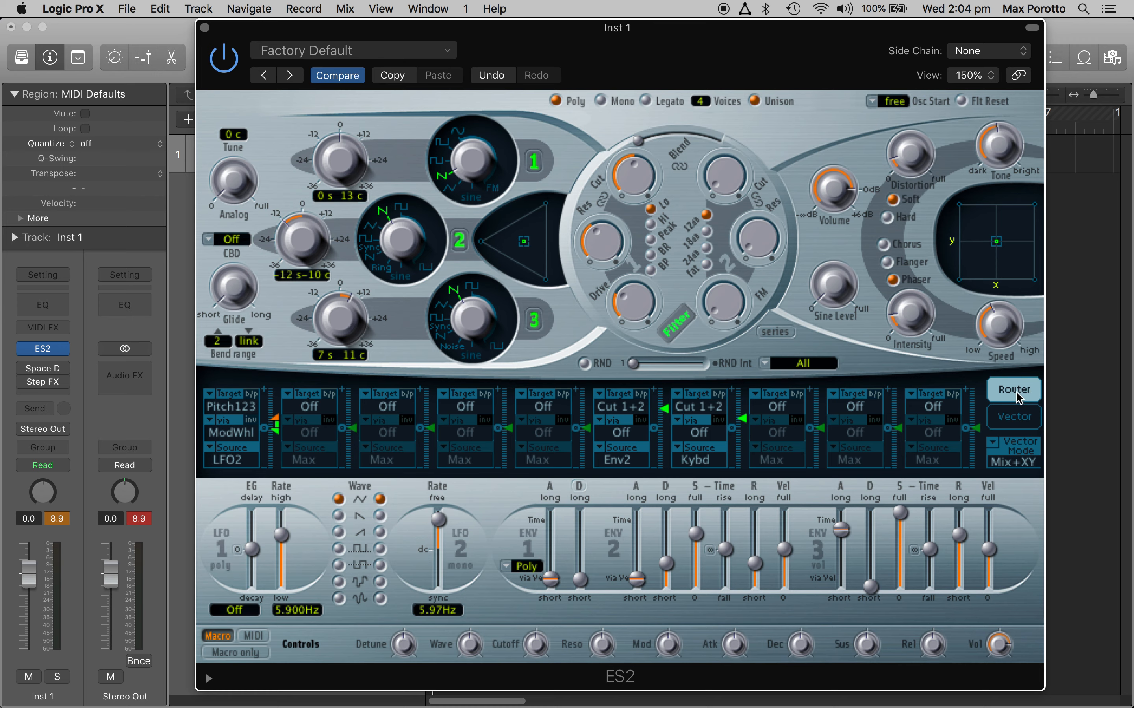
# Step: View the Vector envelope section, return to the Router, and bypass the first modulation routing
pyautogui.click(1014, 418)
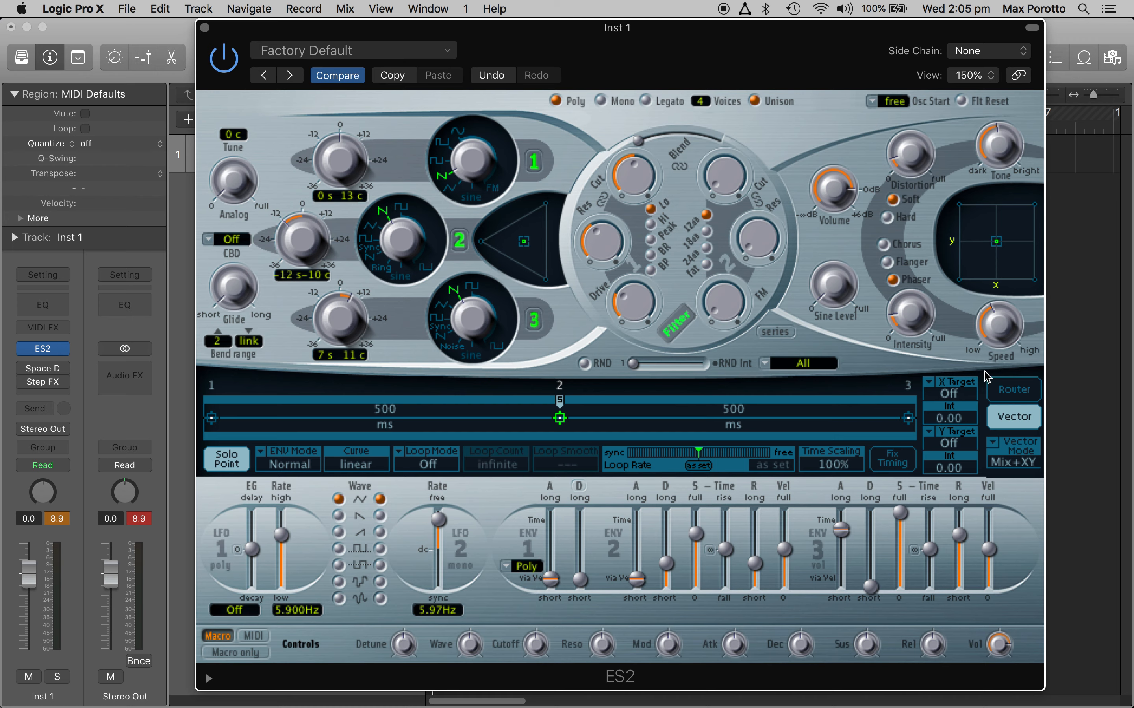
pyautogui.click(1005, 398)
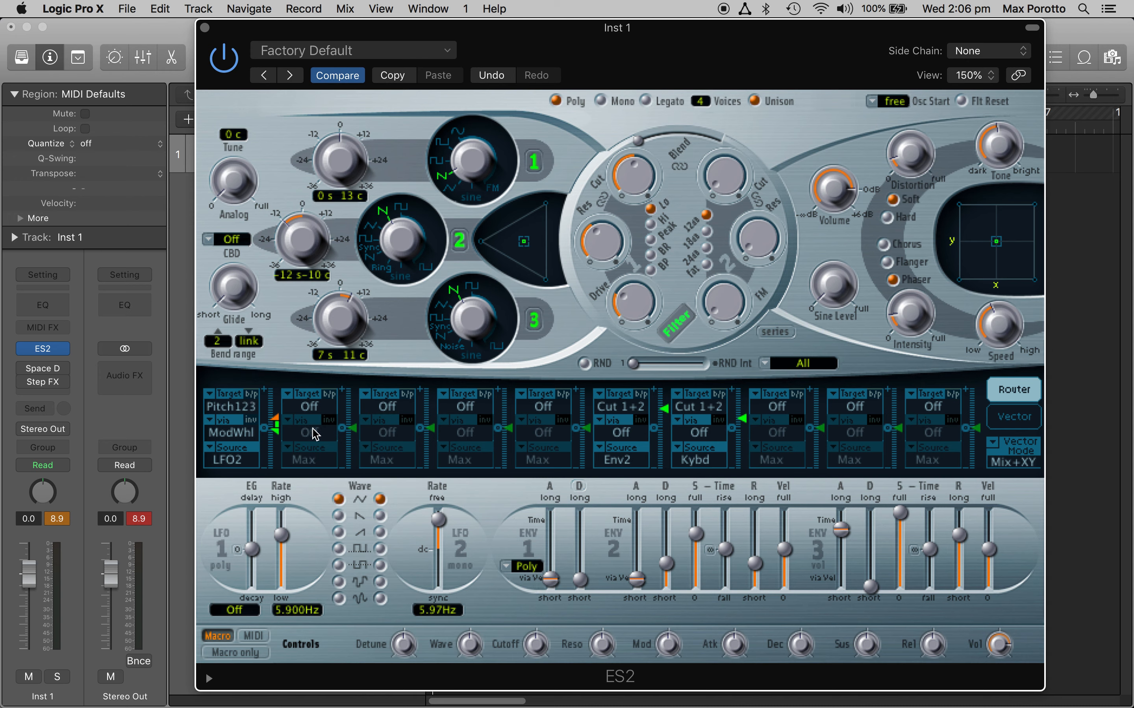
pyautogui.click(252, 394)
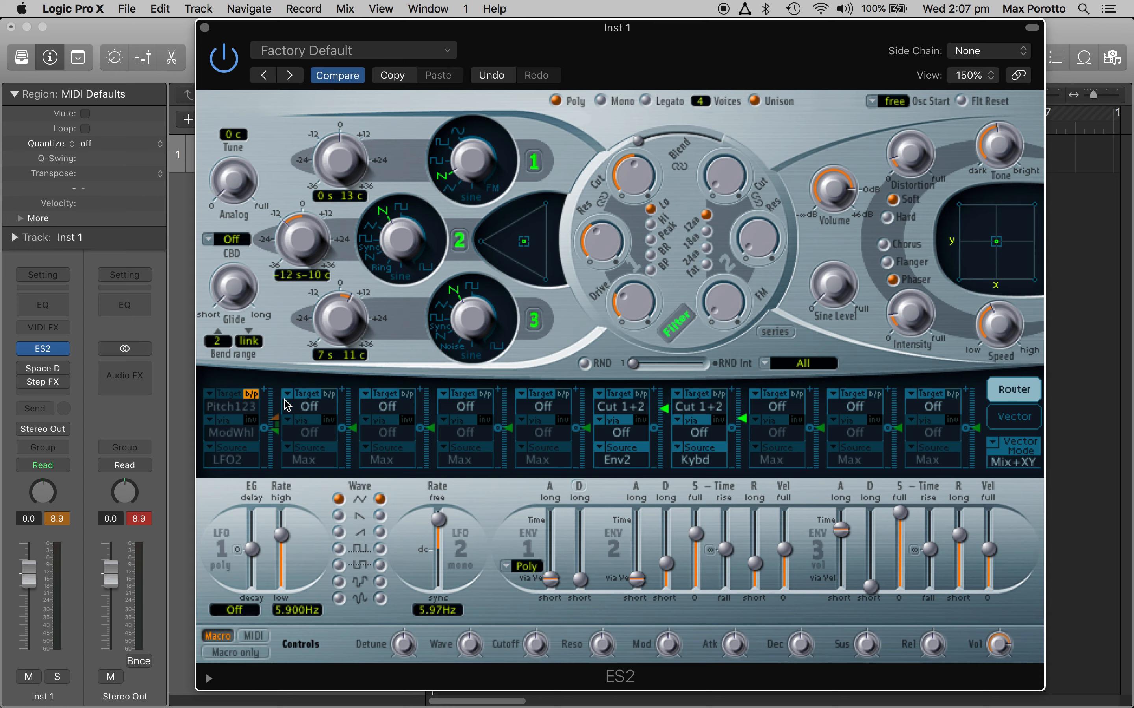
# Step: Configure the second modulation routing with Pitch123 as target and LFO1 as source
pyautogui.click(313, 402)
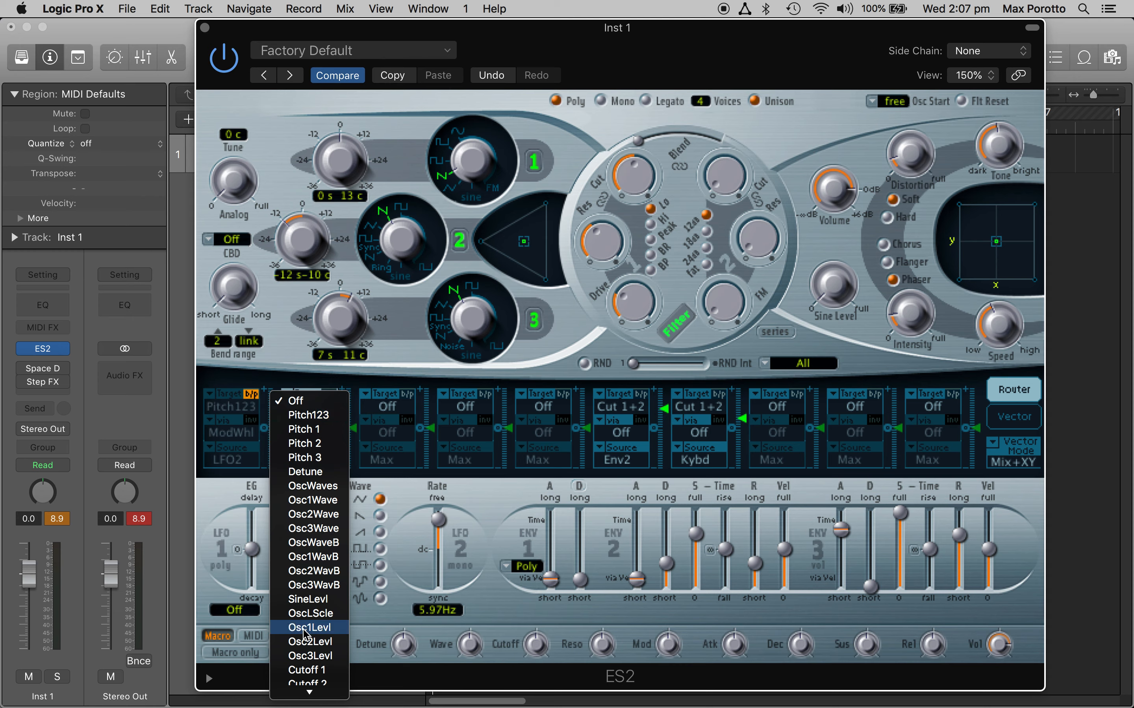
pyautogui.moveTo(290, 698)
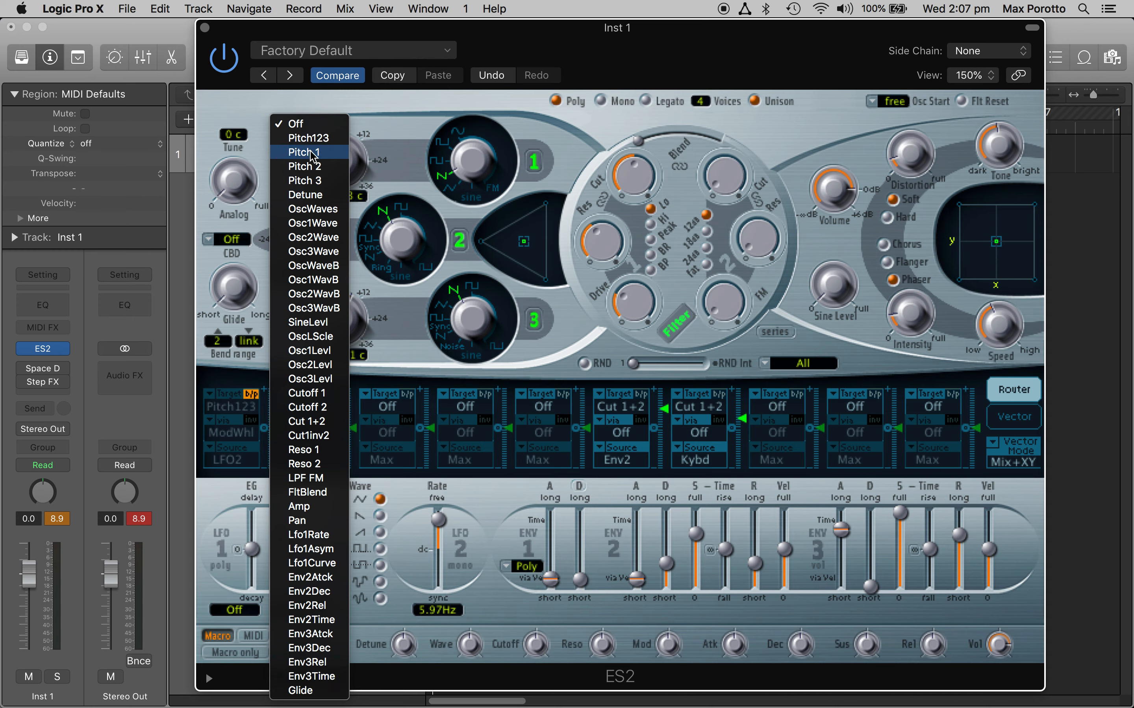
pyautogui.click(330, 138)
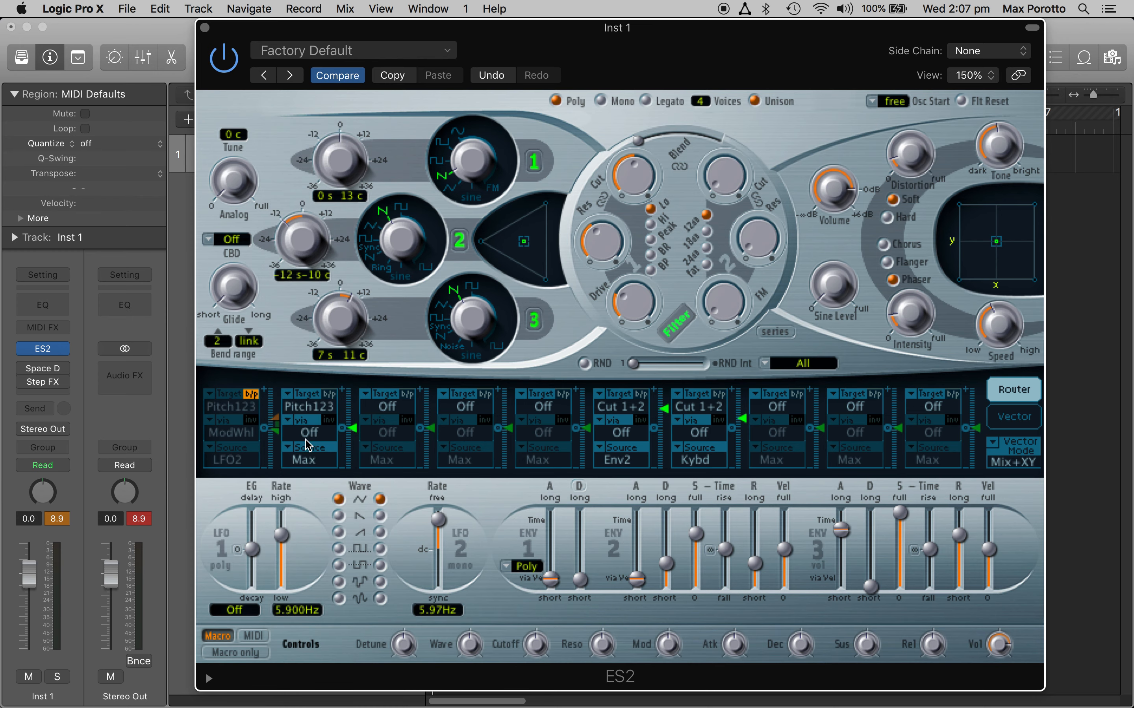
pyautogui.click(292, 455)
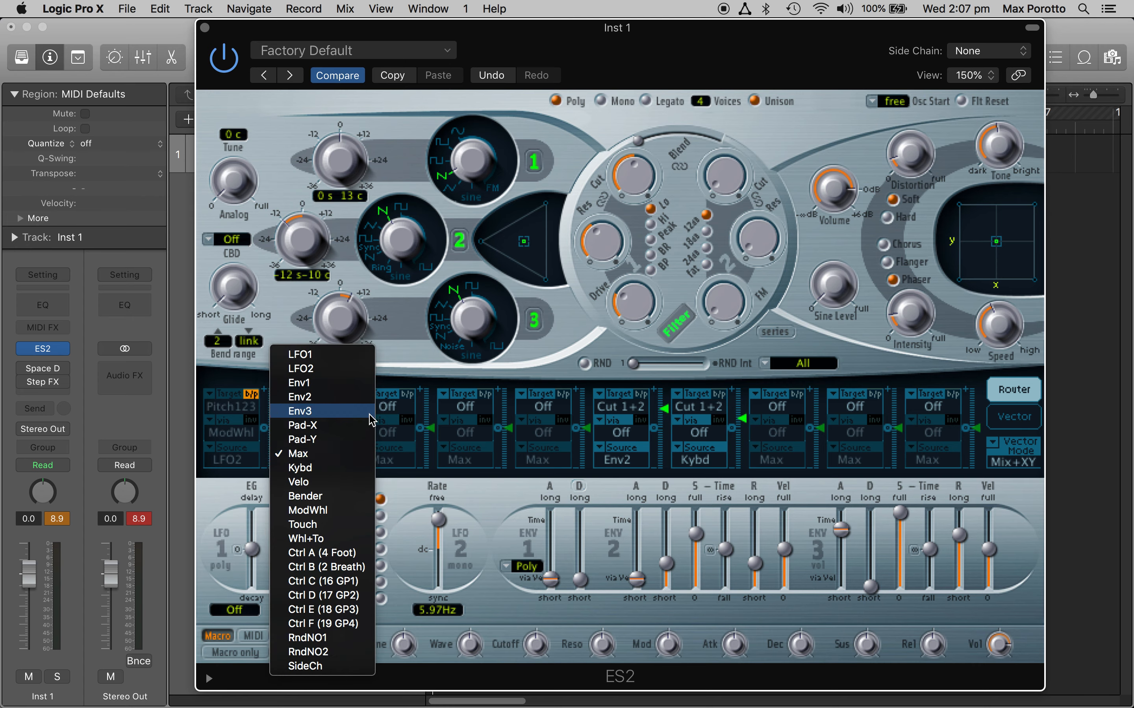
pyautogui.click(326, 357)
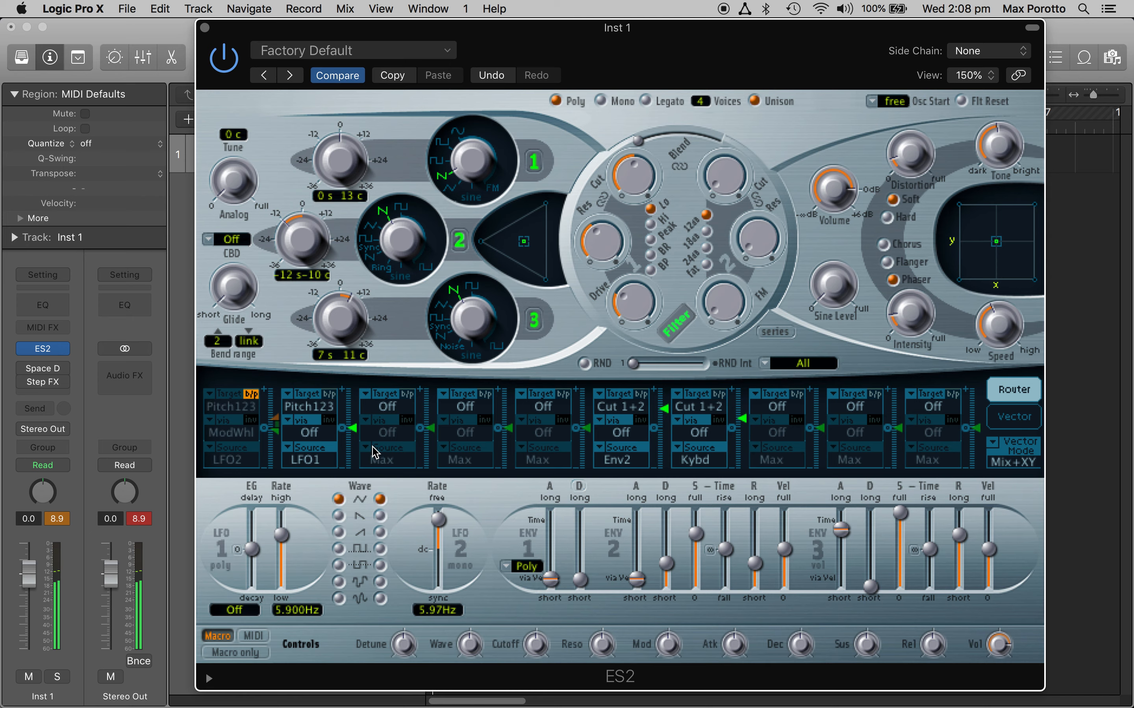
# Step: Sweep the second routing's modulation intensity through its positive and negative range, ending slightly above centre
pyautogui.click(354, 430)
pyautogui.moveTo(354, 430); pyautogui.dragTo(352, 400)
pyautogui.moveTo(354, 414); pyautogui.dragTo(363, 359)
pyautogui.moveTo(354, 393); pyautogui.dragTo(368, 462)
pyautogui.moveTo(356, 427); pyautogui.dragTo(358, 429)
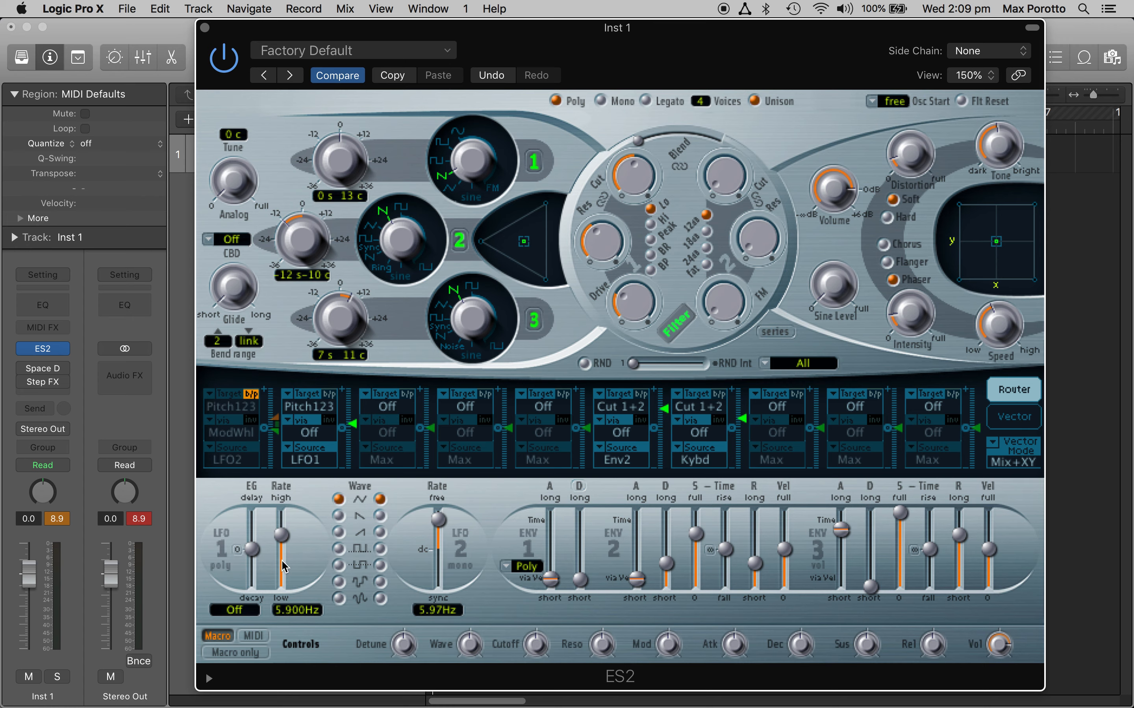
# Step: Raise LFO 1's rate to 34 Hz and slightly increase the second routing's modulation intensity
pyautogui.moveTo(284, 540); pyautogui.dragTo(284, 538)
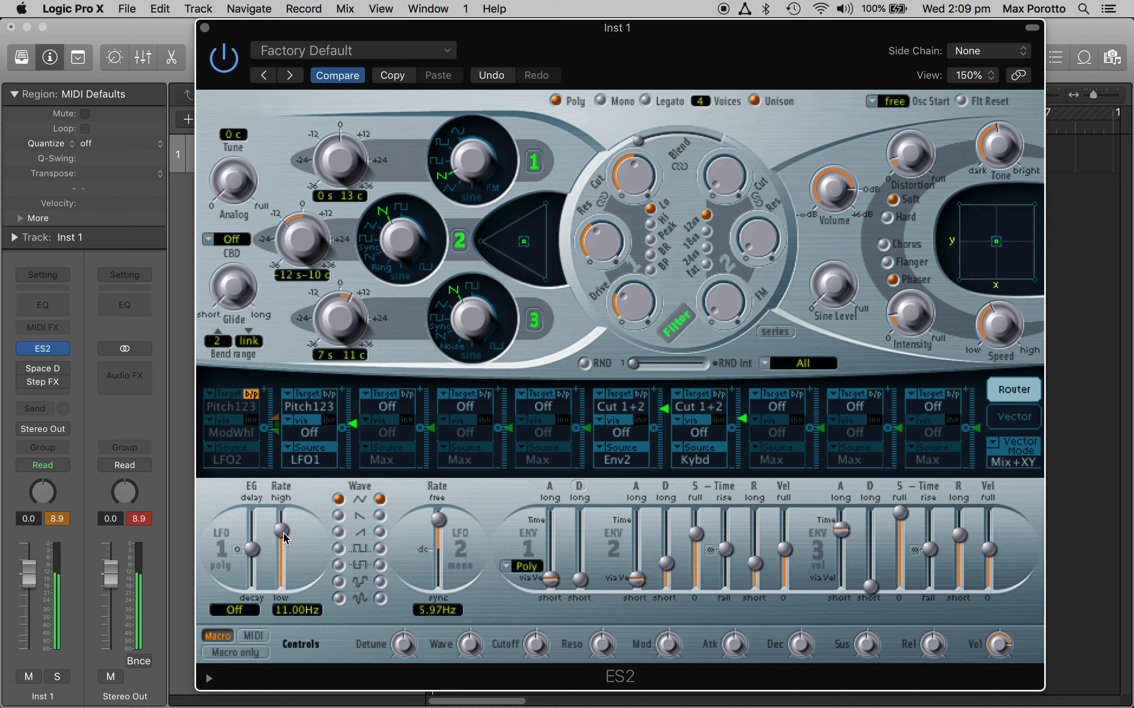
pyautogui.moveTo(283, 533); pyautogui.dragTo(281, 535)
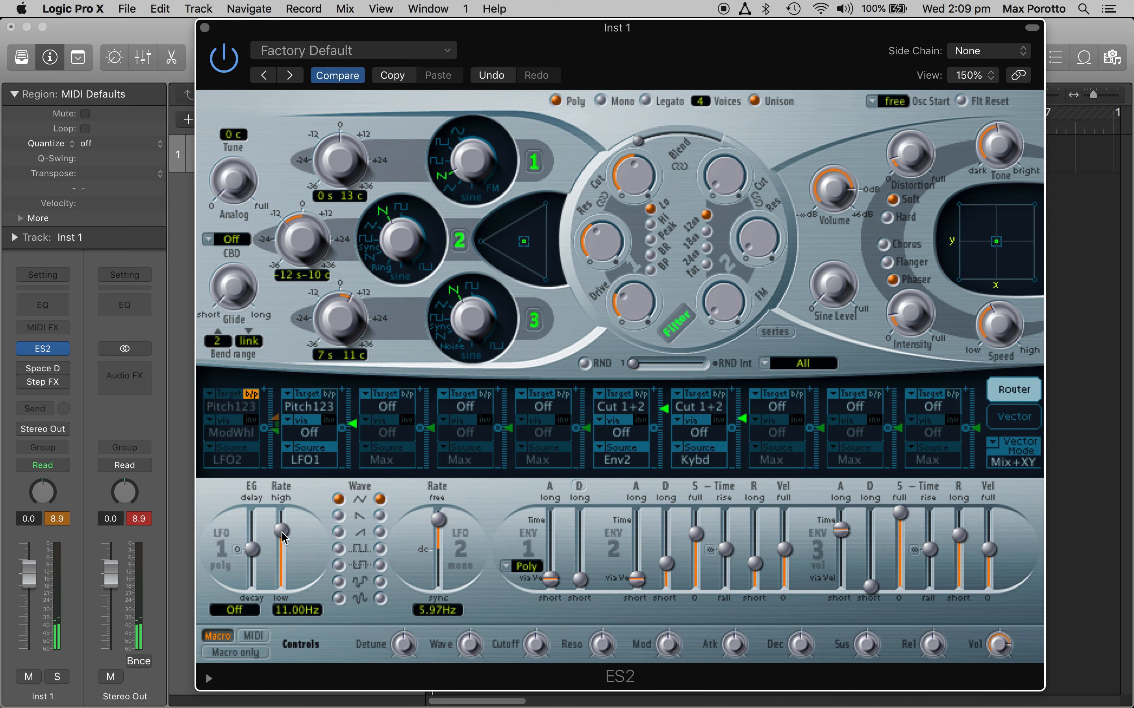
pyautogui.moveTo(353, 427); pyautogui.dragTo(352, 419)
pyautogui.moveTo(281, 534); pyautogui.dragTo(280, 527)
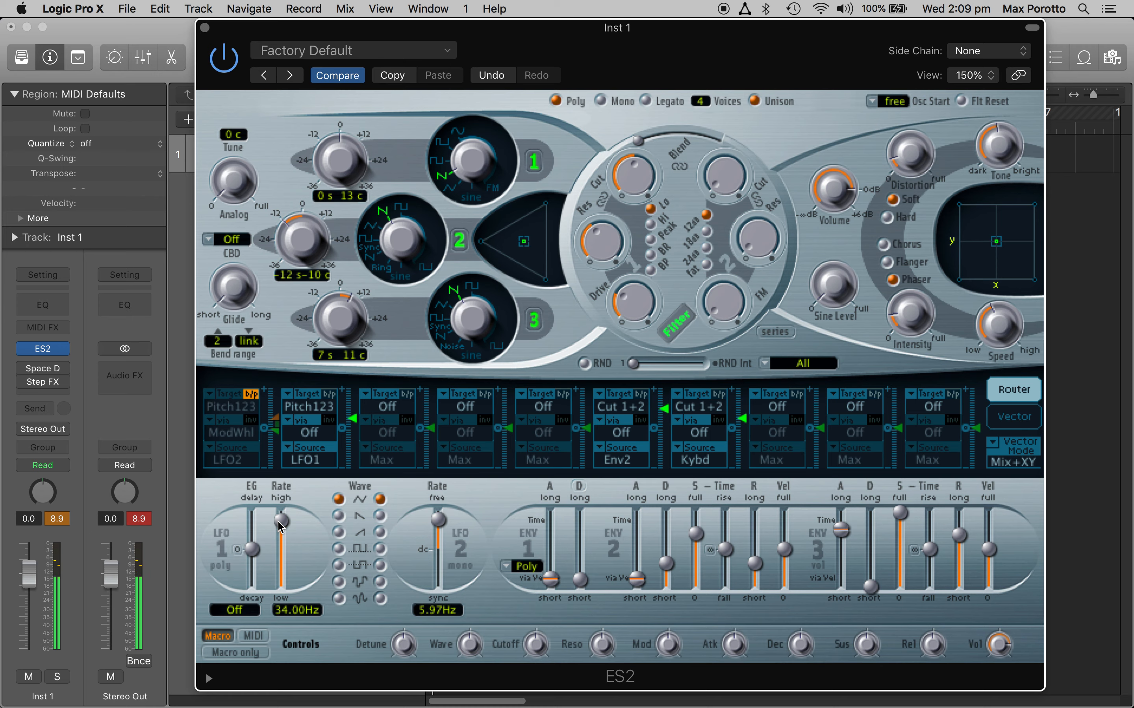
# Step: Slow LFO 1 through 1 Hz down to 0.066 Hz, and settle its rate at 1.9 Hz
pyautogui.moveTo(280, 526); pyautogui.dragTo(286, 567)
pyautogui.moveTo(287, 565); pyautogui.dragTo(285, 552)
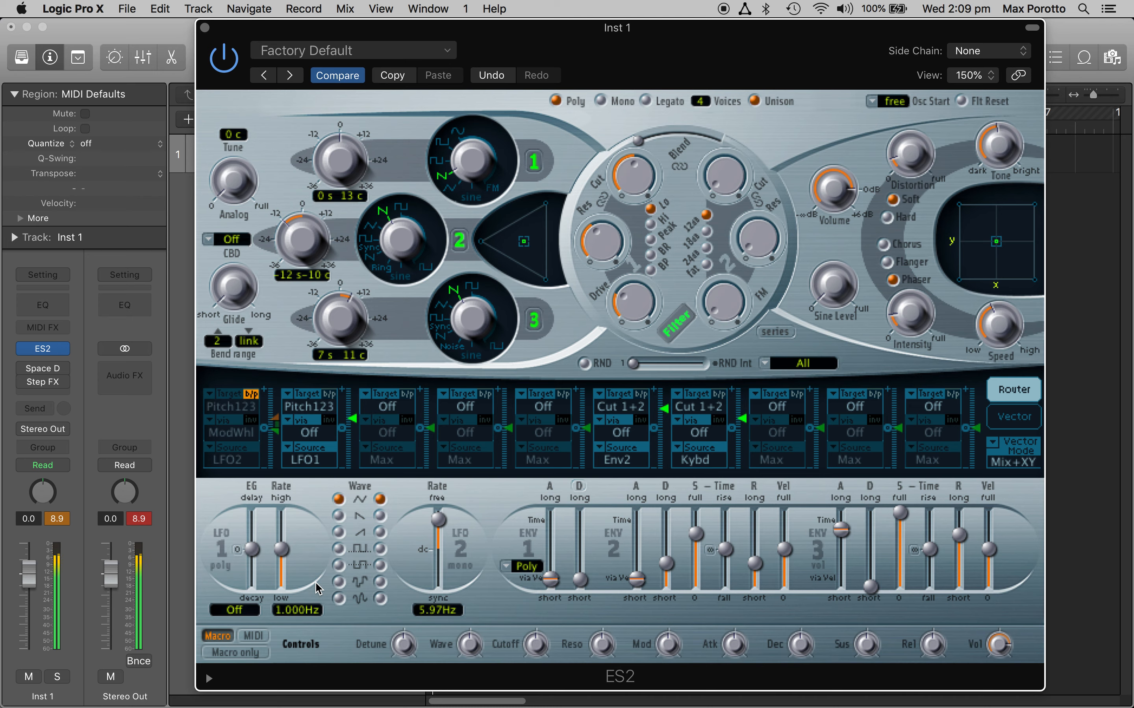
pyautogui.moveTo(281, 551); pyautogui.dragTo(282, 573)
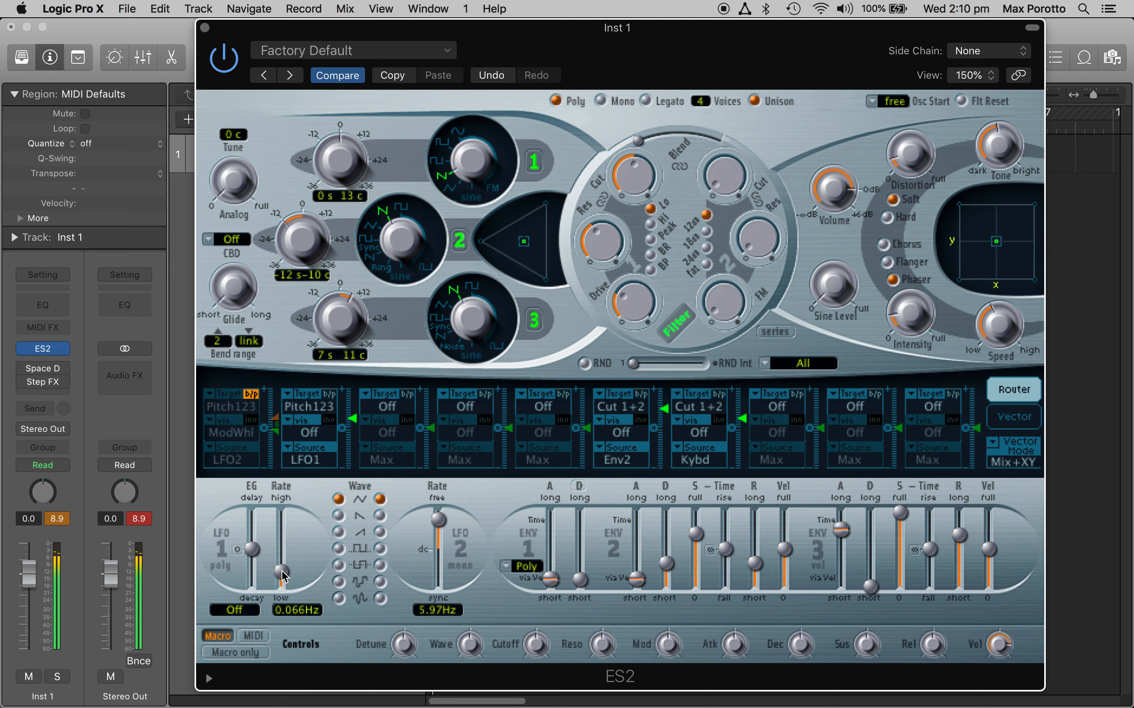
pyautogui.moveTo(283, 576); pyautogui.dragTo(294, 549)
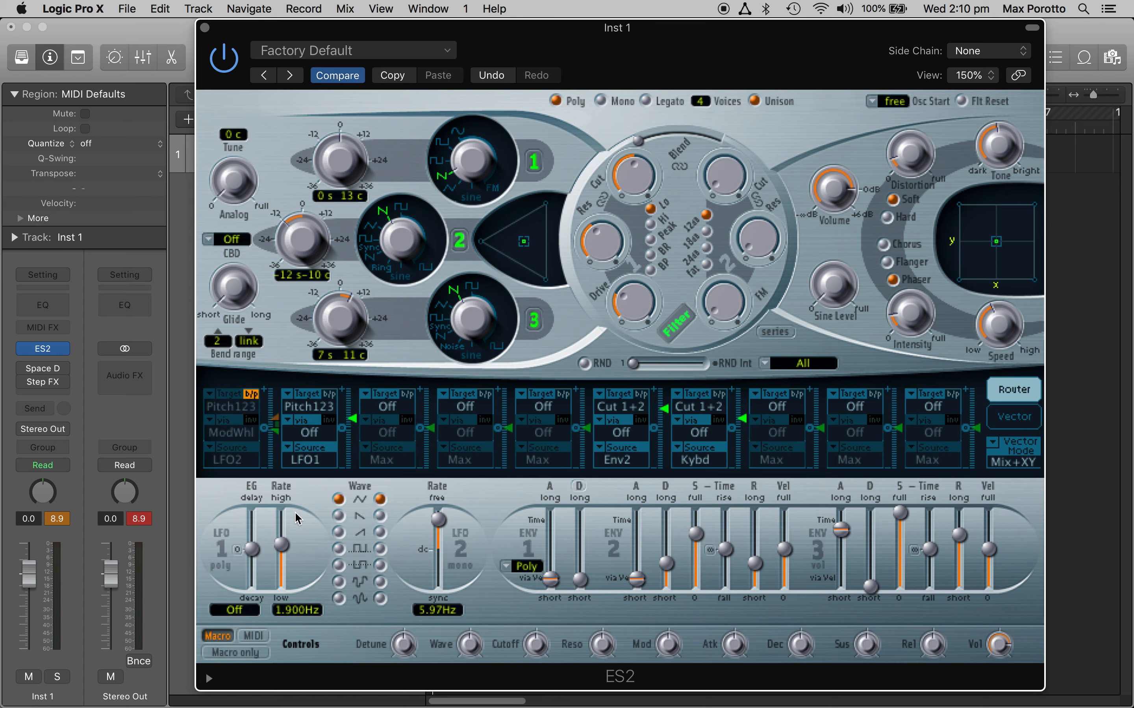
# Step: Change LFO 1 to the falling sawtooth wave and step LFO 2 through its waveforms to stepped random
pyautogui.click(338, 516)
pyautogui.click(351, 418)
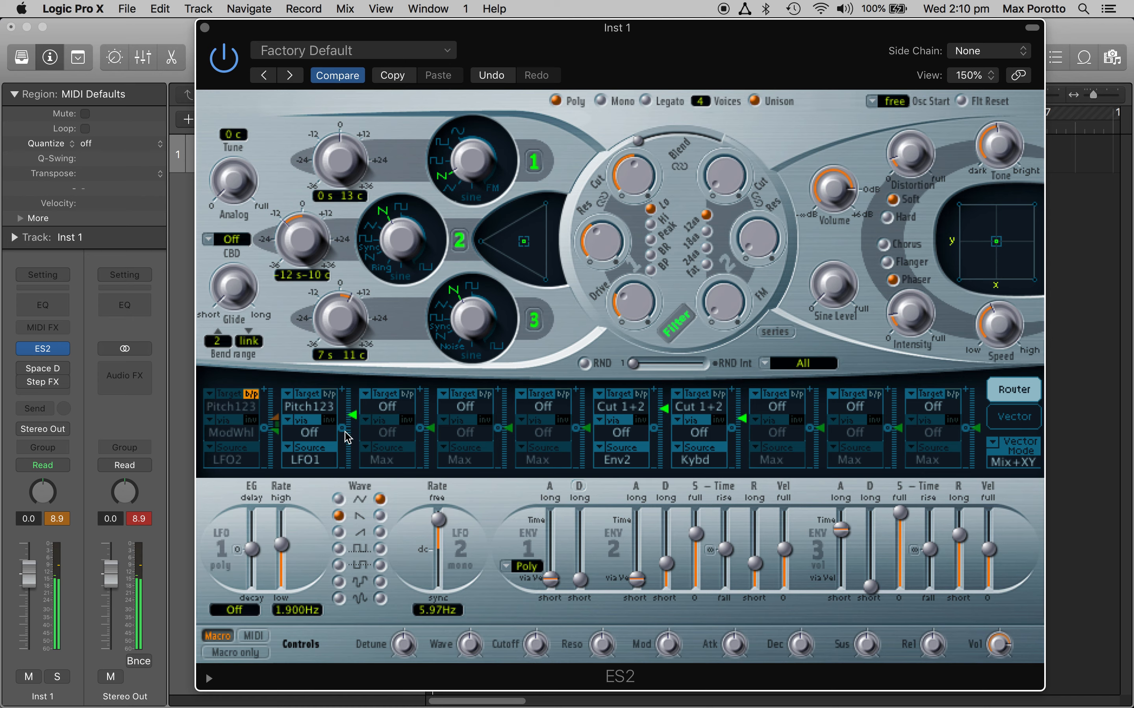
pyautogui.click(380, 534)
pyautogui.click(379, 549)
pyautogui.click(380, 566)
pyautogui.click(380, 582)
# Step: Try LFO 1's rising sawtooth and square waves, and set its waveform to stepped random
pyautogui.click(346, 533)
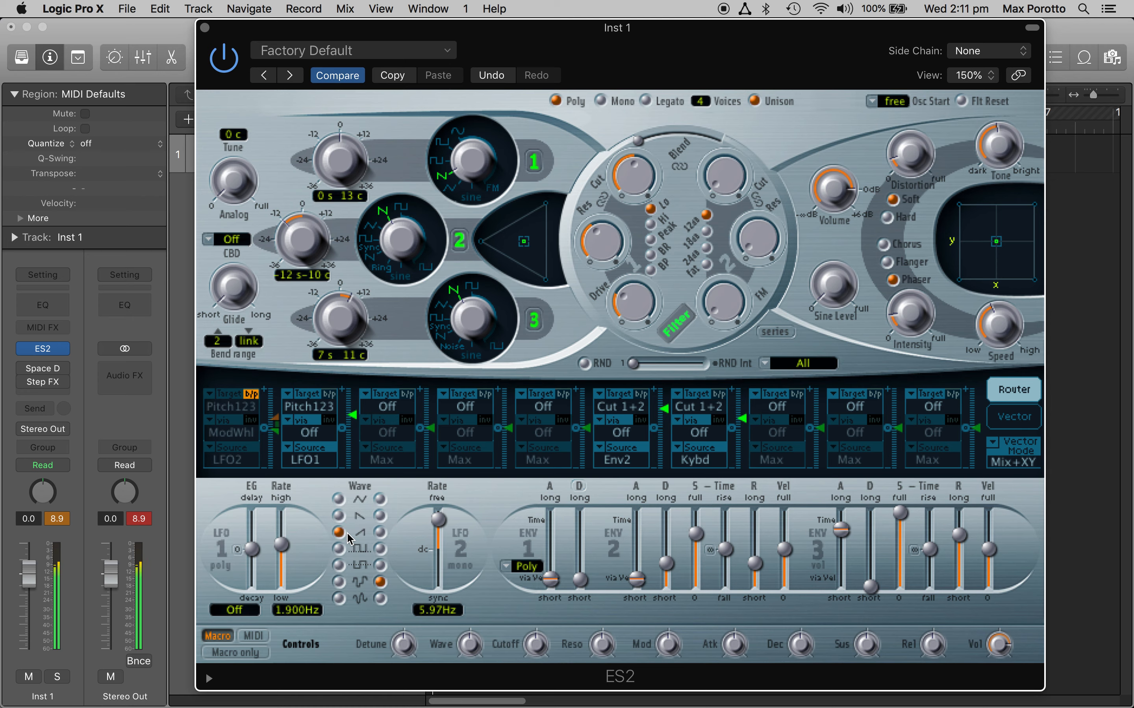
pyautogui.click(341, 548)
pyautogui.click(343, 581)
pyautogui.moveTo(354, 417); pyautogui.dragTo(356, 420)
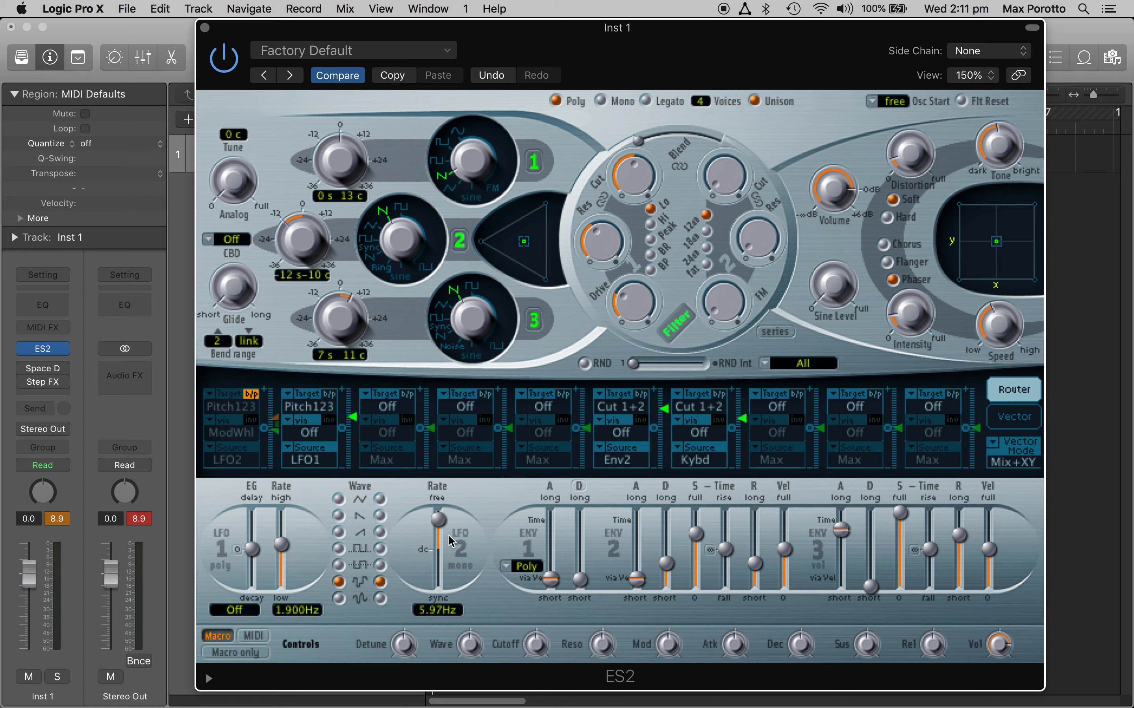
# Step: Lower LFO 2's rate to 1.59 Hz and make LFO2 the source of the second modulation routing
pyautogui.click(439, 521)
pyautogui.moveTo(439, 521); pyautogui.dragTo(438, 528)
pyautogui.click(319, 455)
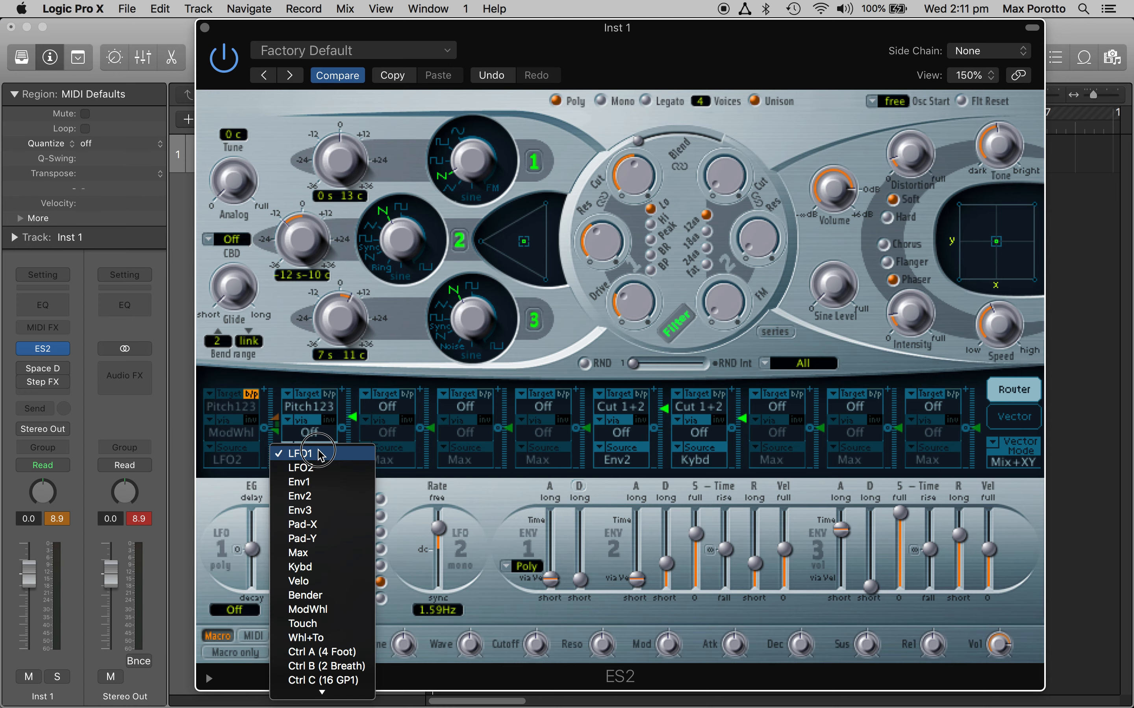
pyautogui.click(320, 469)
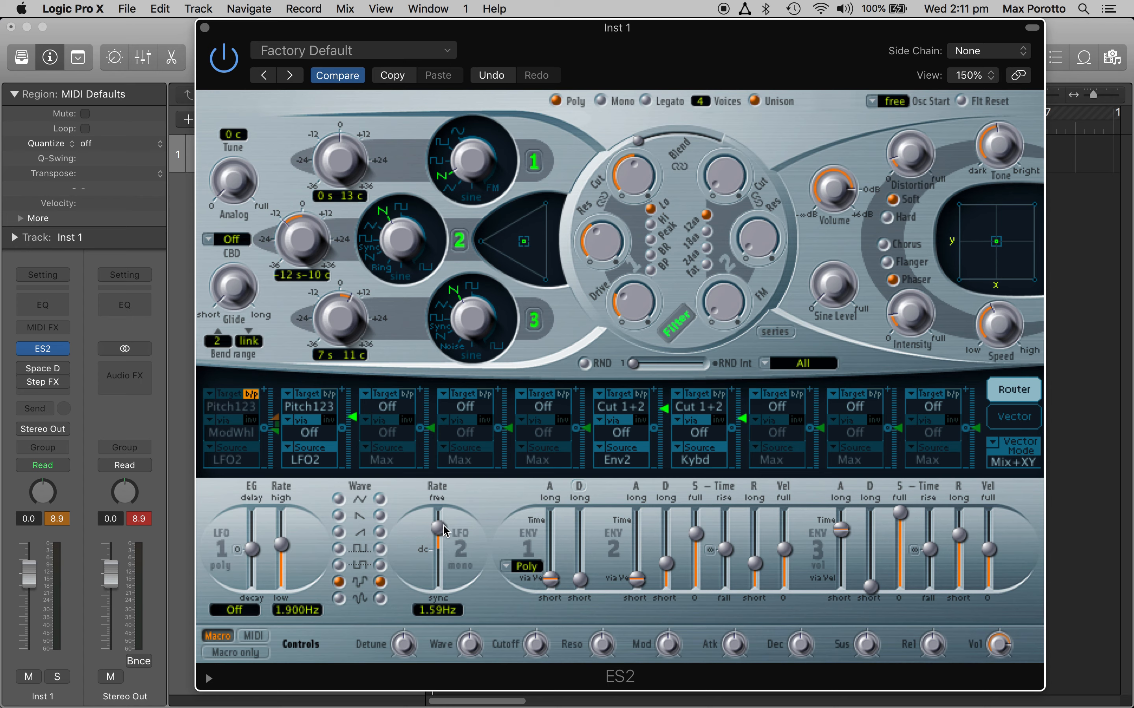
# Step: Set LFO 2's waveform to falling sawtooth and its rate to the tempo-synced 1/8 value
pyautogui.moveTo(444, 528)
pyautogui.mouseDown()
pyautogui.moveTo(444, 513)
pyautogui.moveTo(453, 532)
pyautogui.mouseUp()
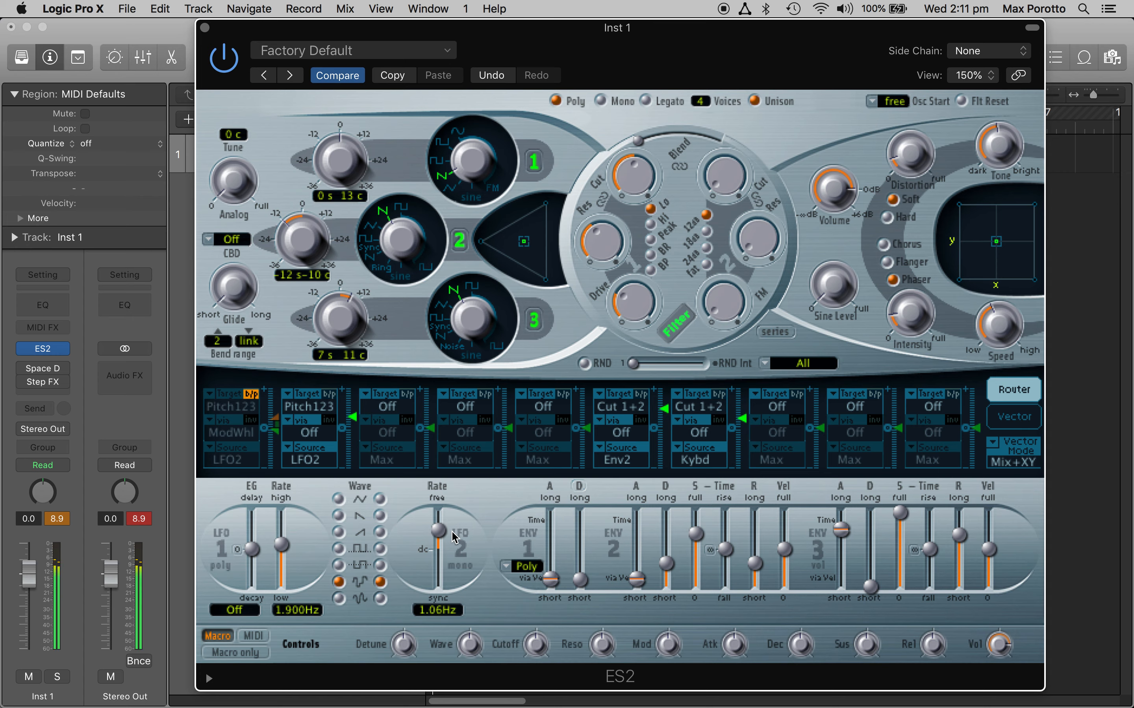
pyautogui.moveTo(439, 530); pyautogui.dragTo(441, 523)
pyautogui.click(380, 516)
pyautogui.moveTo(438, 521); pyautogui.dragTo(442, 564)
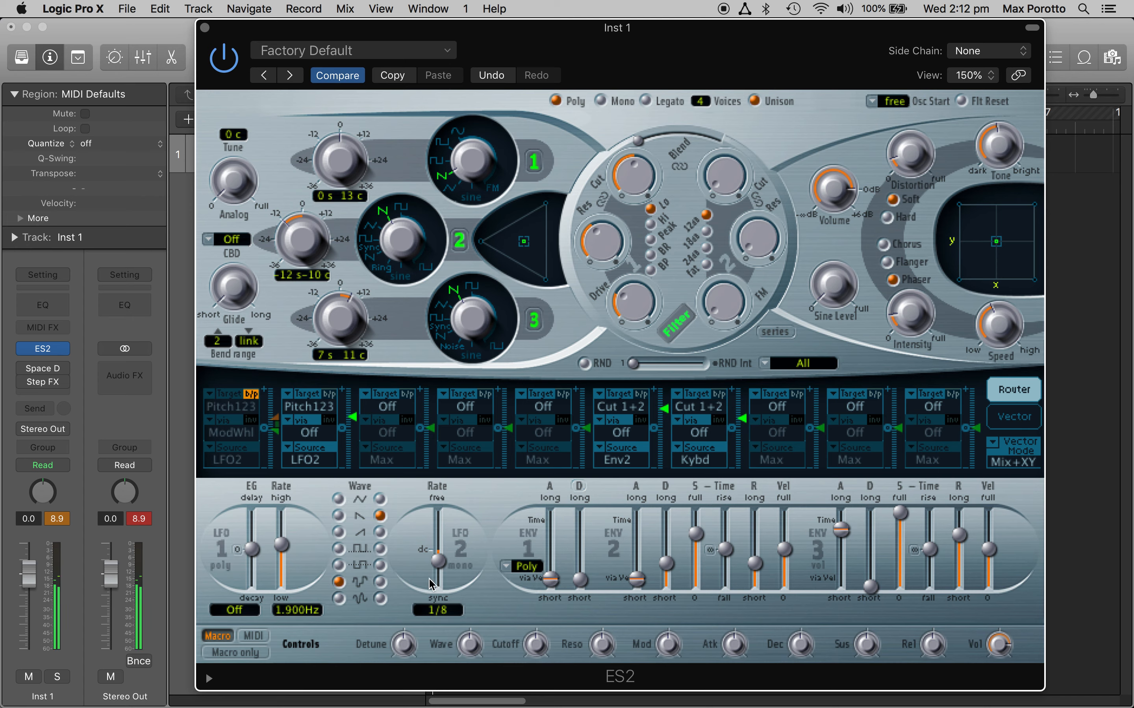
# Step: Turn on the project's metronome and set LFO 2's synced rate to 1/16
pyautogui.moveTo(675, 75); pyautogui.dragTo(694, 168)
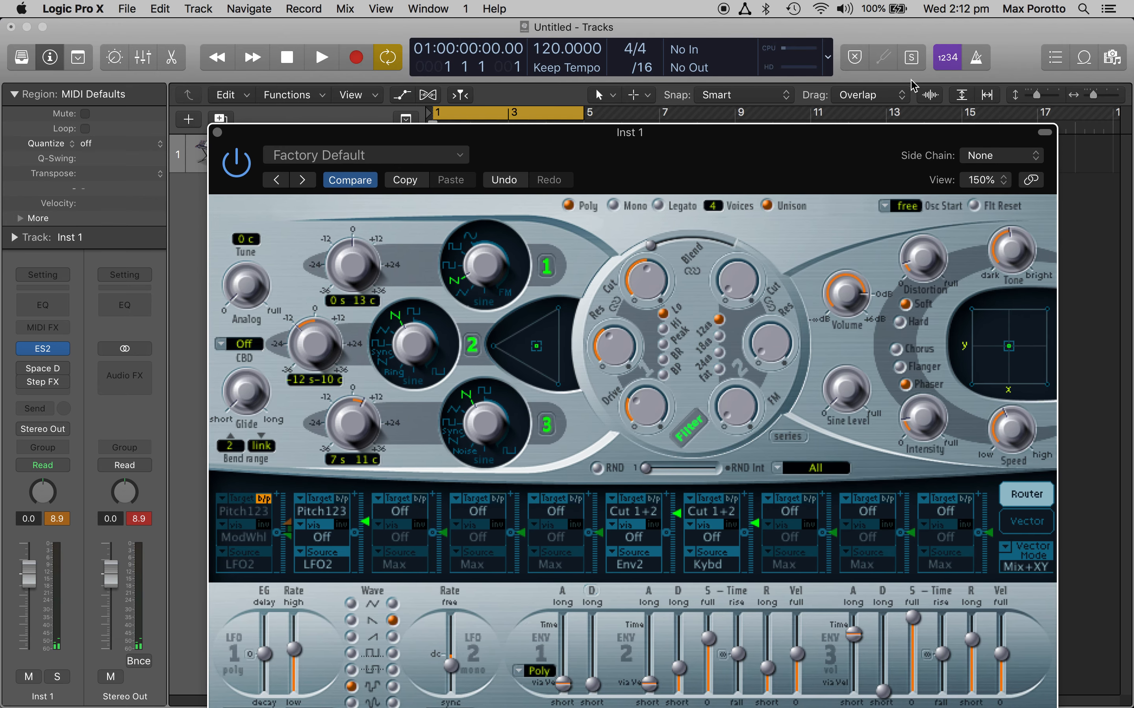
pyautogui.click(976, 64)
pyautogui.moveTo(828, 167); pyautogui.dragTo(832, 66)
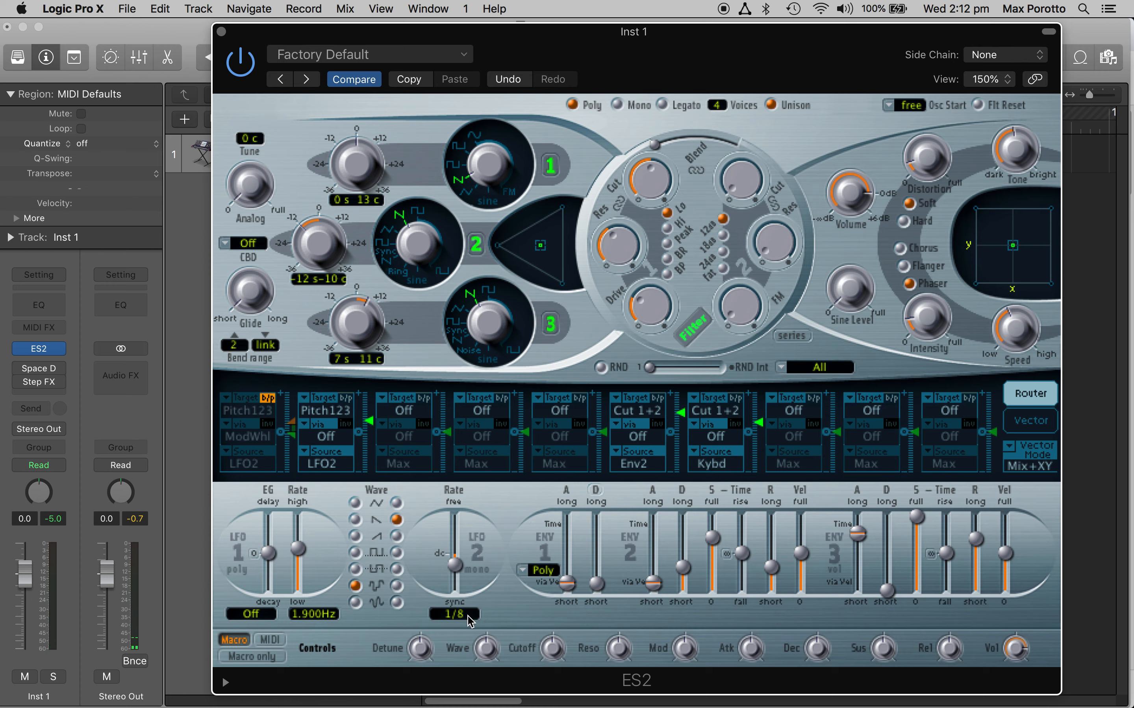
pyautogui.moveTo(458, 571); pyautogui.dragTo(458, 566)
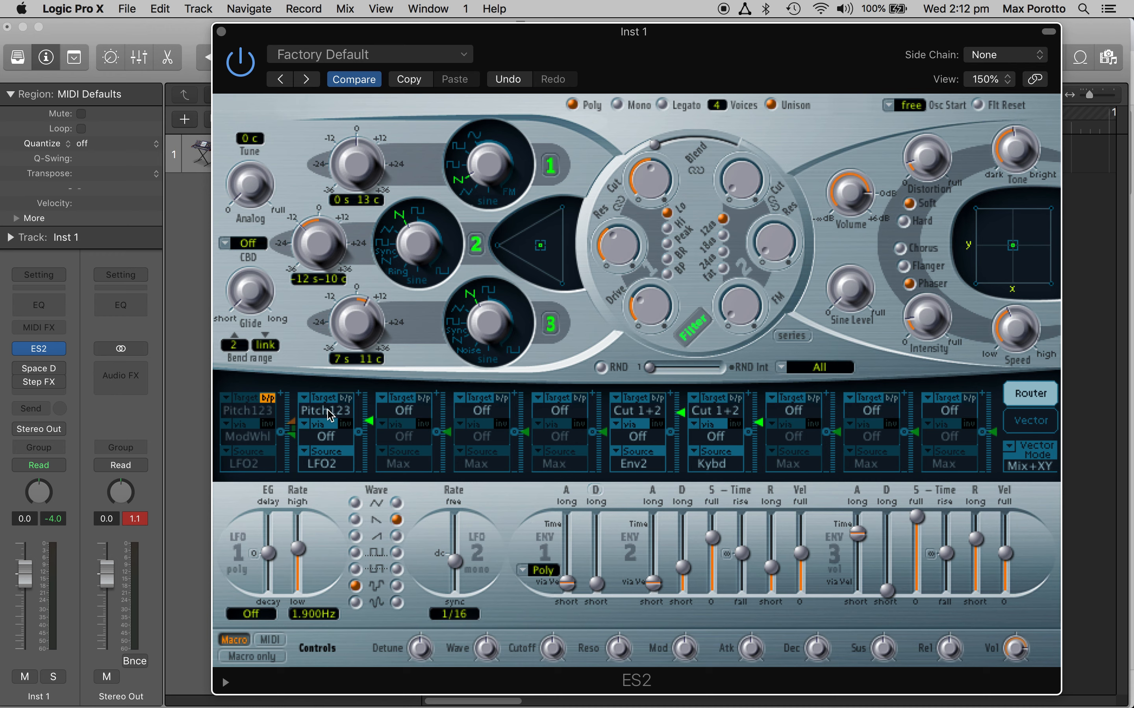
# Step: Bypass the second modulation routing and sweep filter 1's cutoff up to about 0.644 and down to a low setting
pyautogui.click(346, 398)
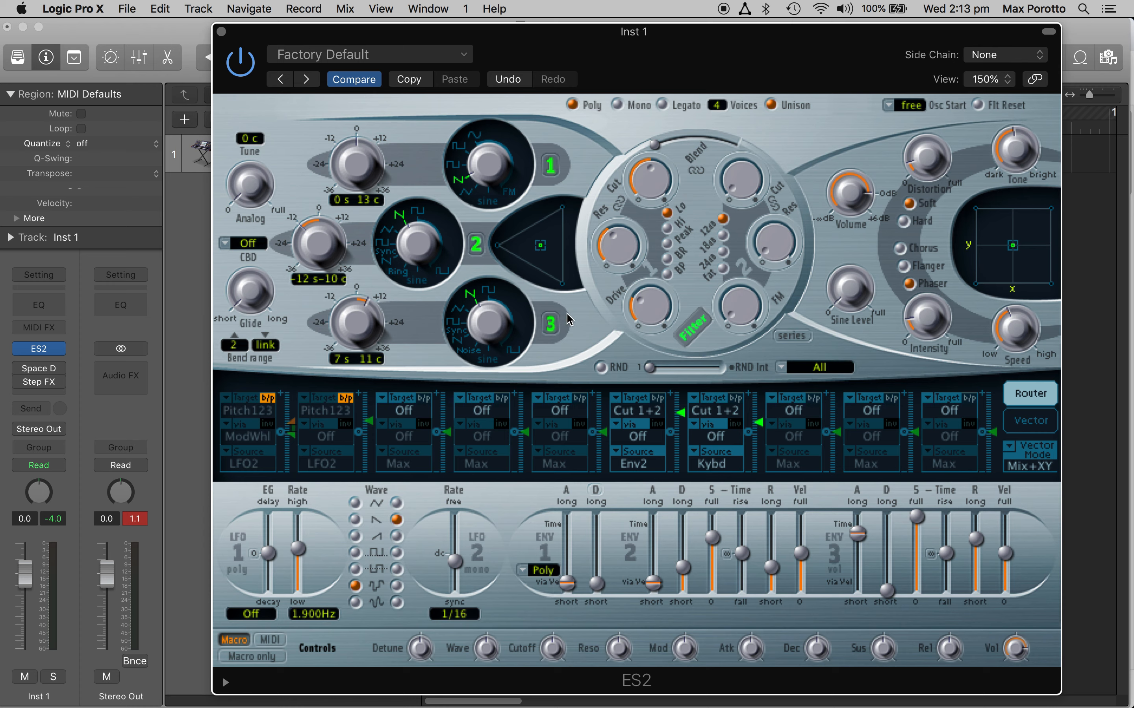
pyautogui.click(646, 182)
pyautogui.moveTo(649, 192)
pyautogui.mouseDown()
pyautogui.moveTo(645, 145)
pyautogui.moveTo(655, 218)
pyautogui.moveTo(653, 169)
pyautogui.mouseUp()
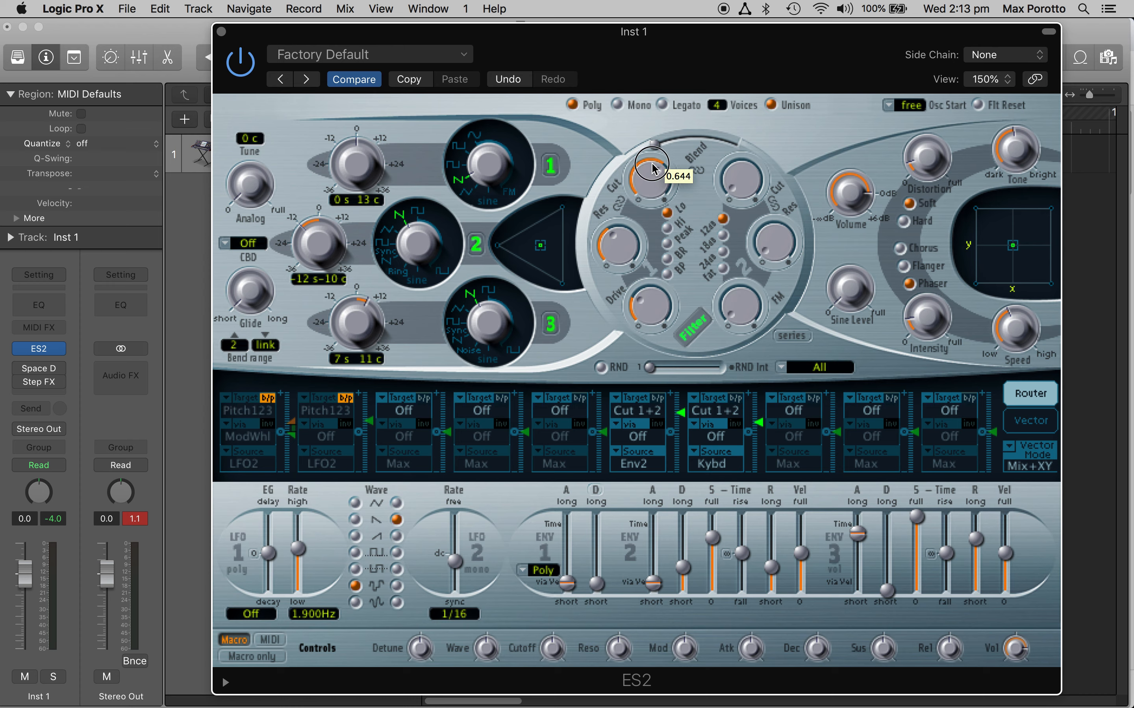
pyautogui.moveTo(653, 169); pyautogui.dragTo(638, 224)
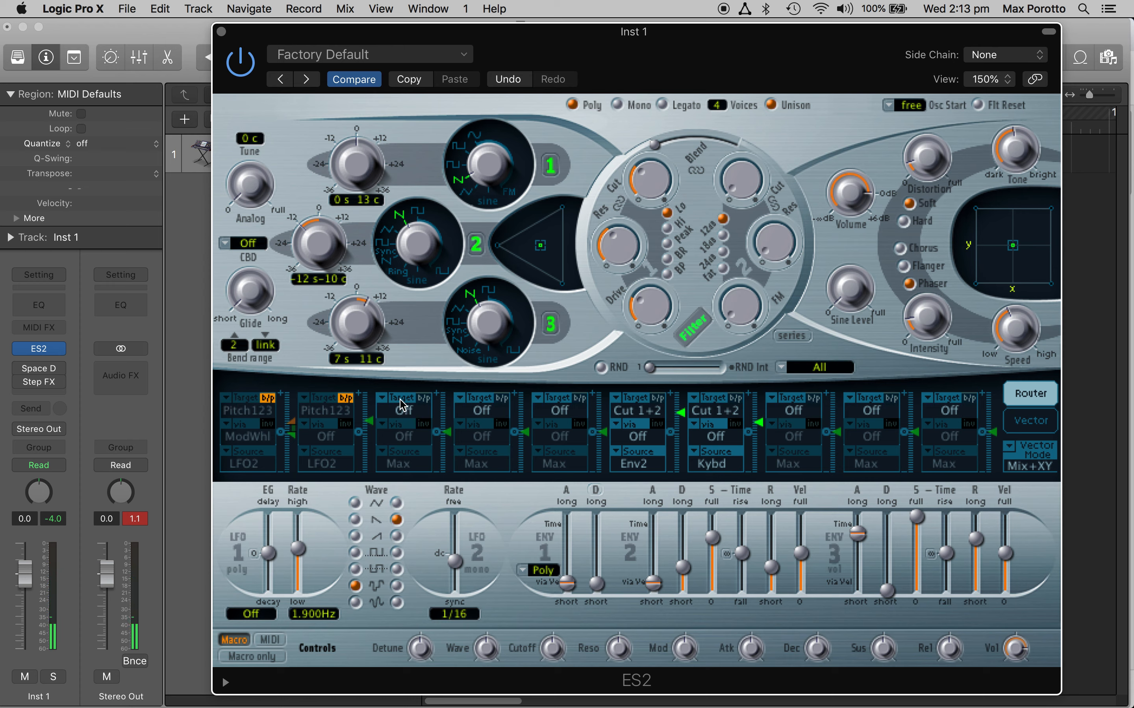
# Step: Configure the third modulation routing with Cutoff 1 as target and LFO2 as source, and set LFO 2's rate to 0.50 Hz
pyautogui.click(383, 400)
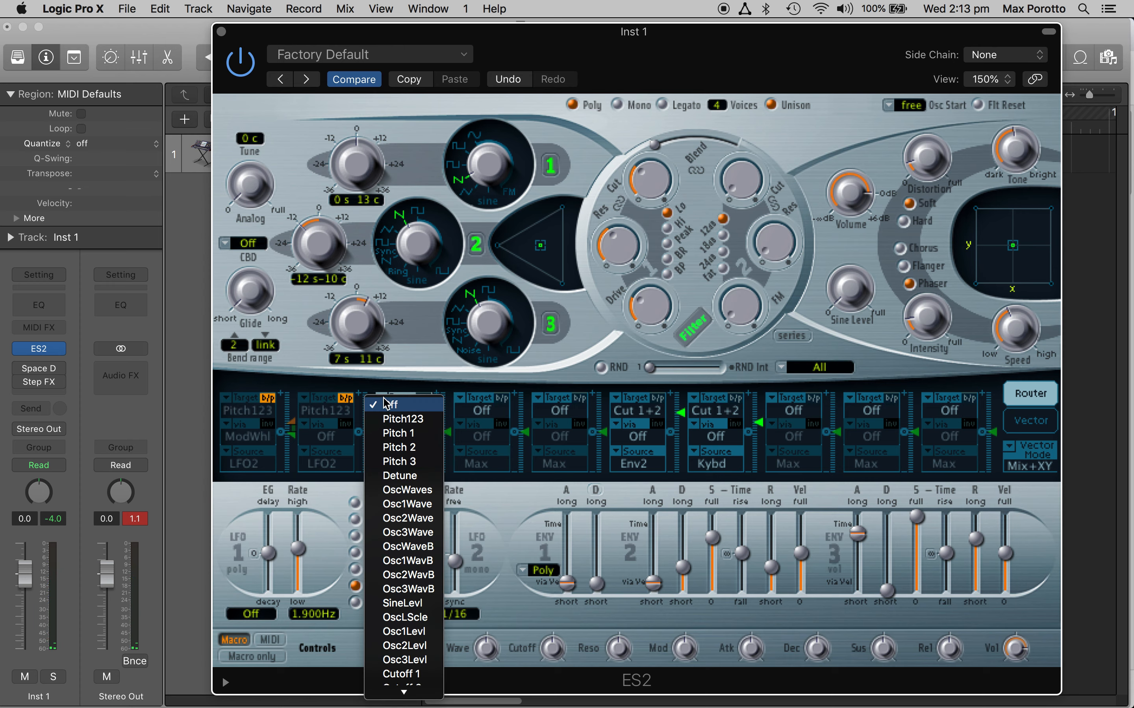
pyautogui.moveTo(402, 692)
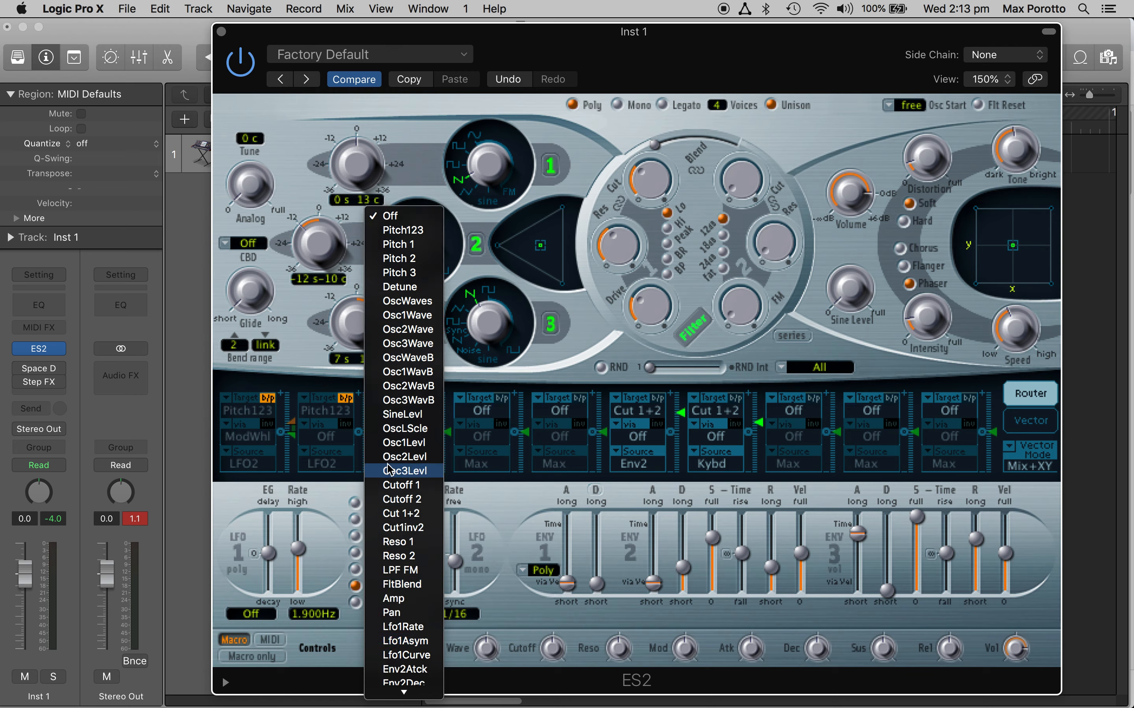
pyautogui.click(403, 487)
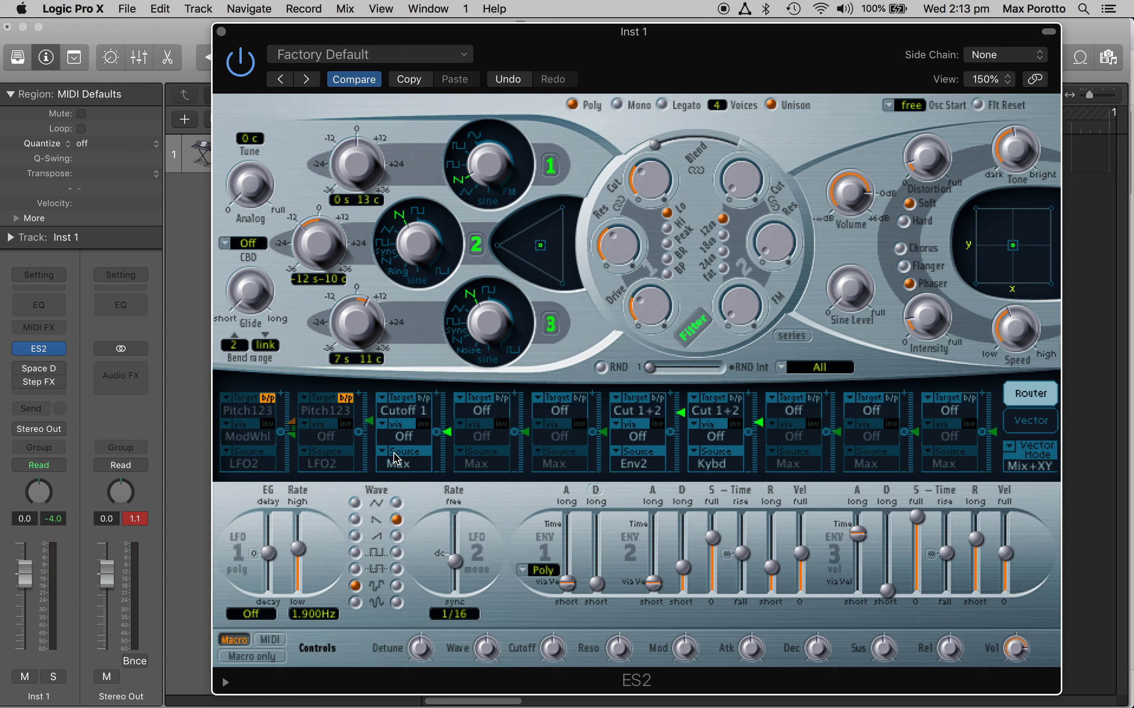
pyautogui.click(409, 457)
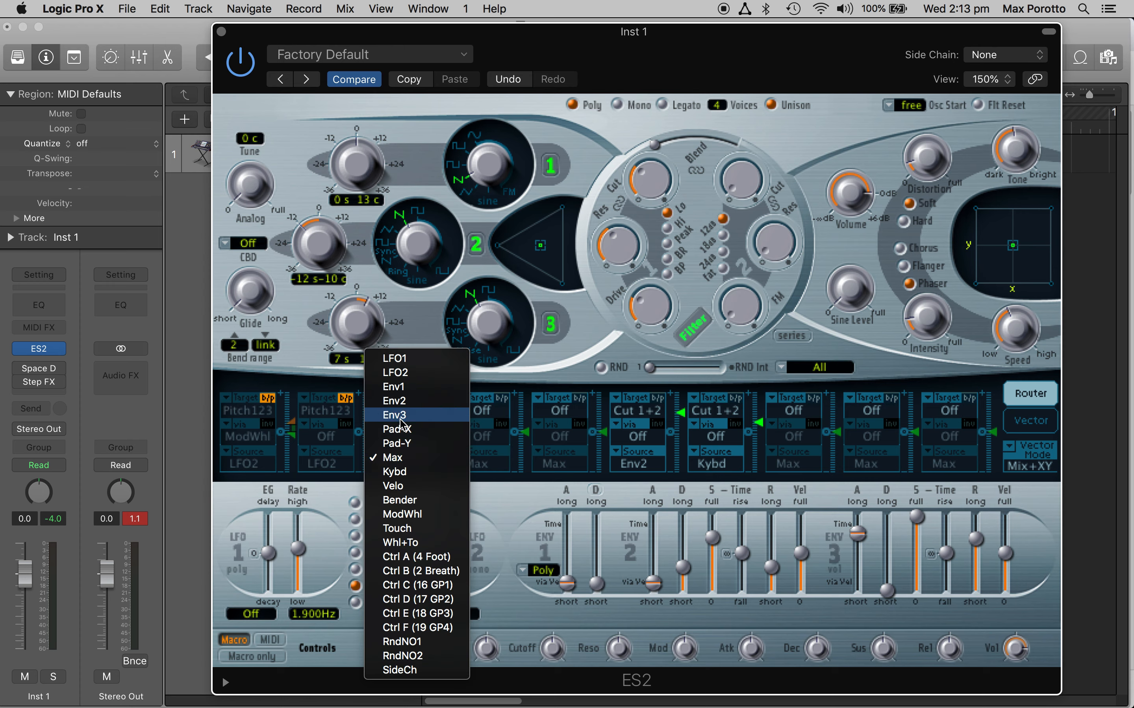
pyautogui.click(402, 377)
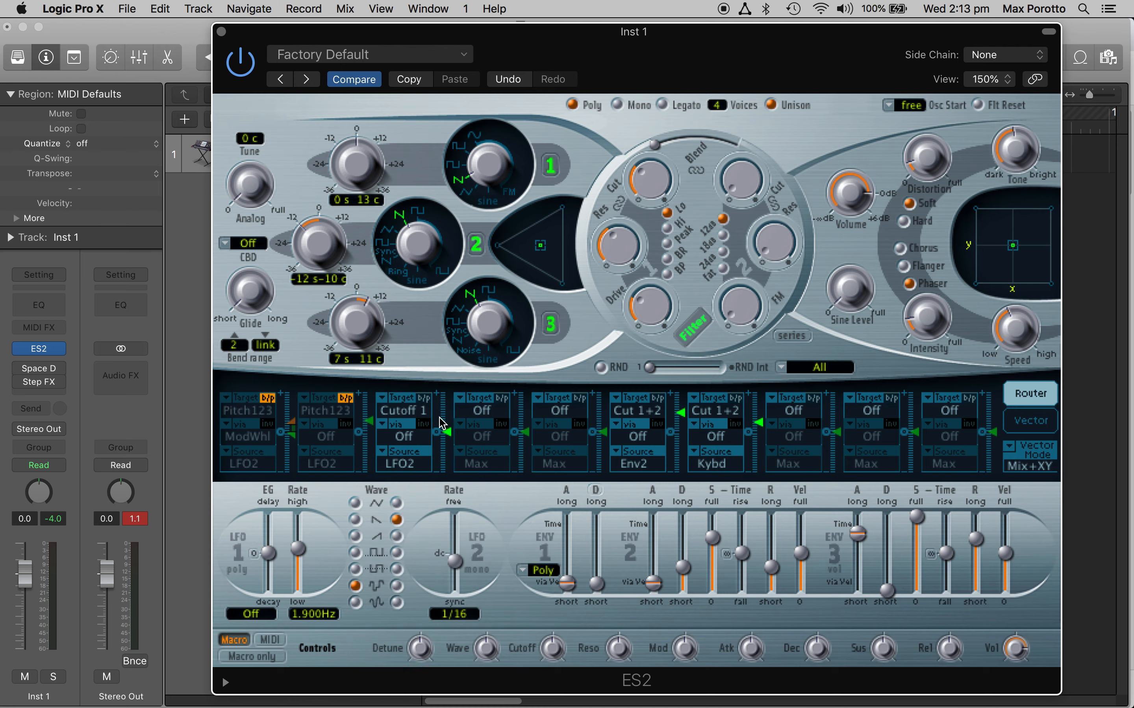
pyautogui.moveTo(452, 563); pyautogui.dragTo(450, 542)
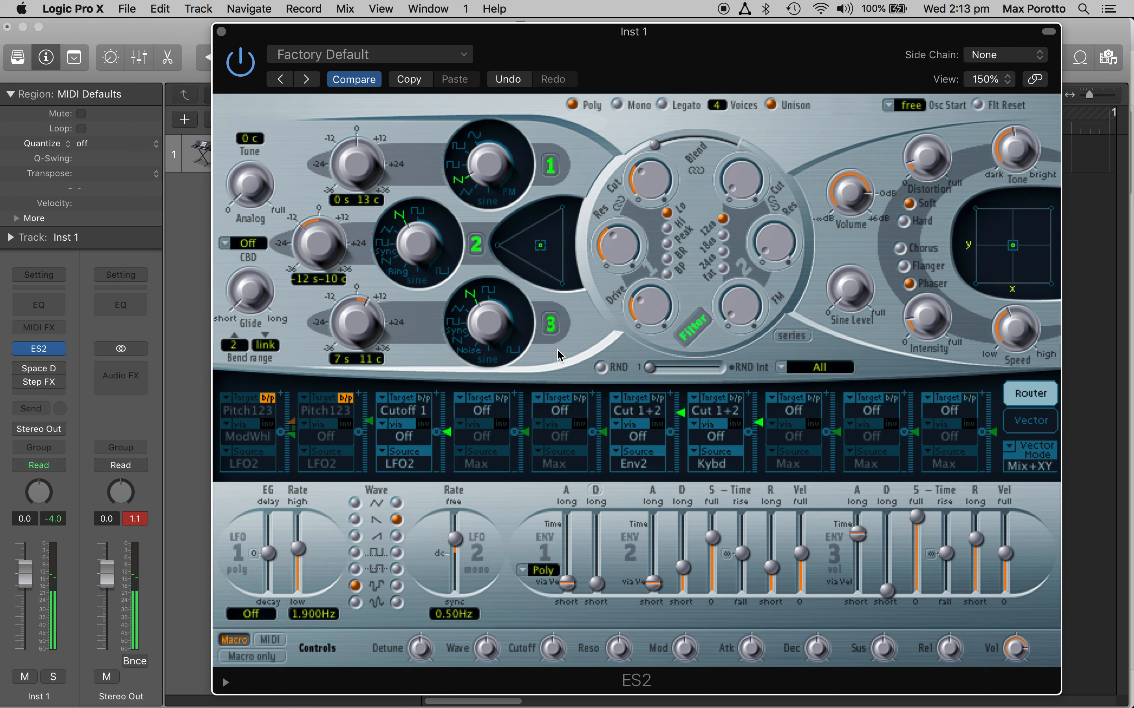
# Step: Raise the third routing's modulation amount and sweep filter 1's cutoff down to about 0.144 with LFO 2's rate at 5.02 Hz
pyautogui.moveTo(448, 433); pyautogui.dragTo(447, 401)
pyautogui.moveTo(455, 543); pyautogui.dragTo(459, 533)
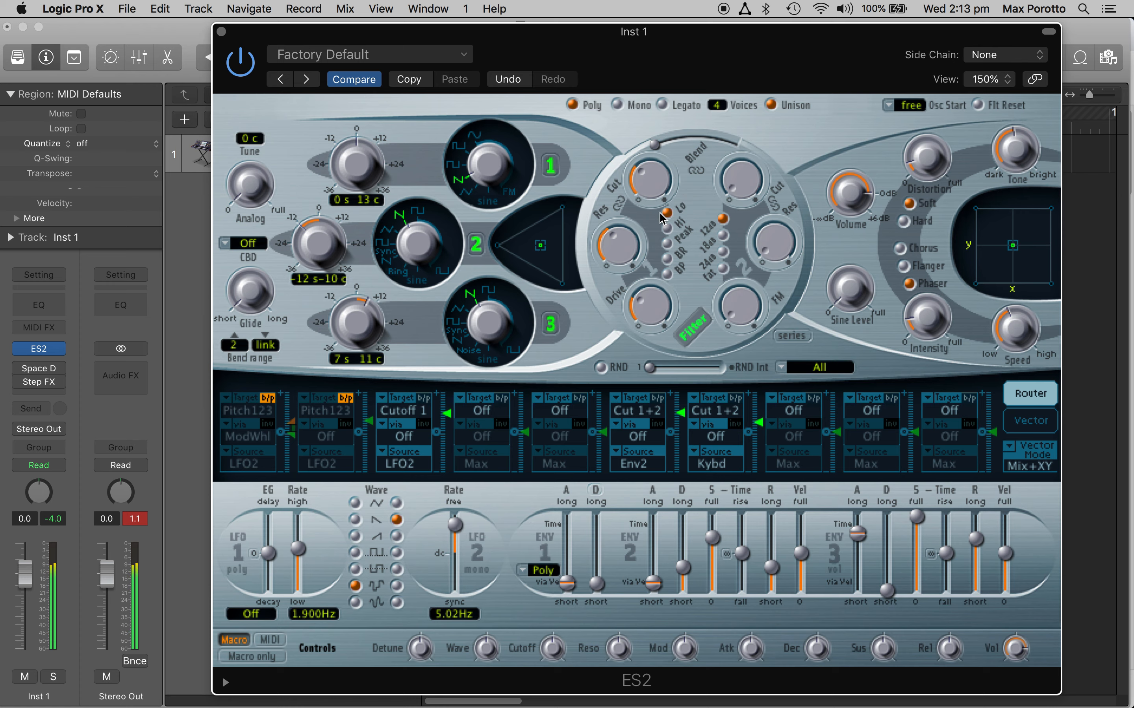
pyautogui.moveTo(665, 149); pyautogui.dragTo(653, 229)
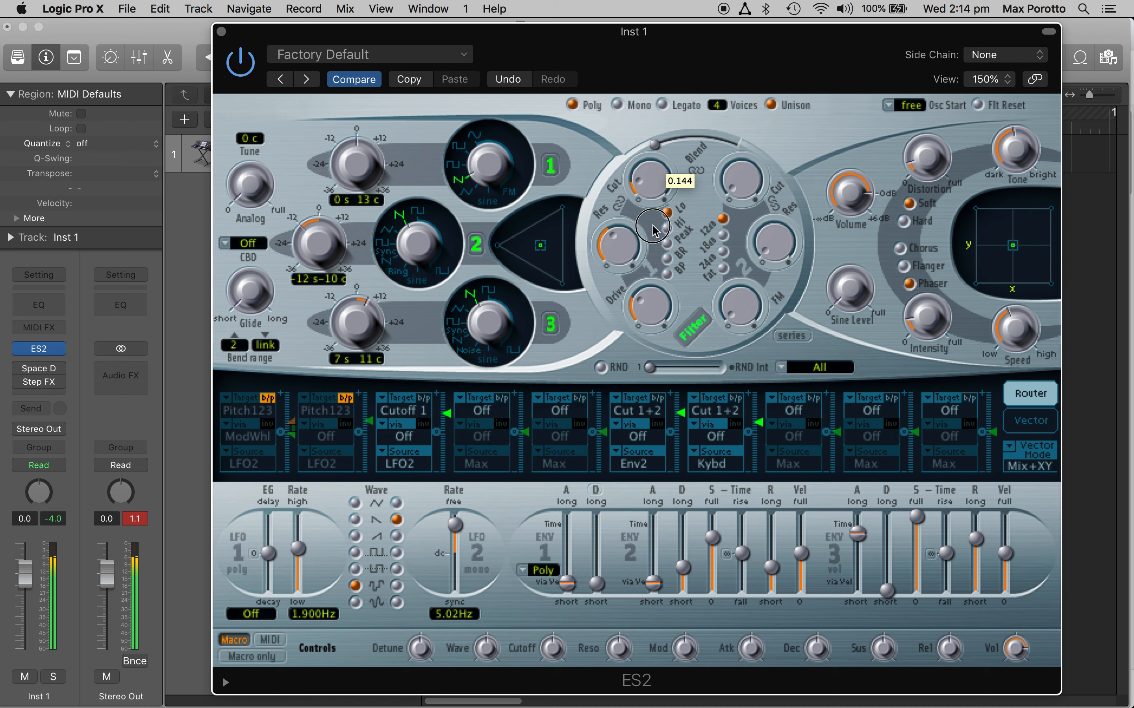
pyautogui.moveTo(452, 415); pyautogui.dragTo(445, 402)
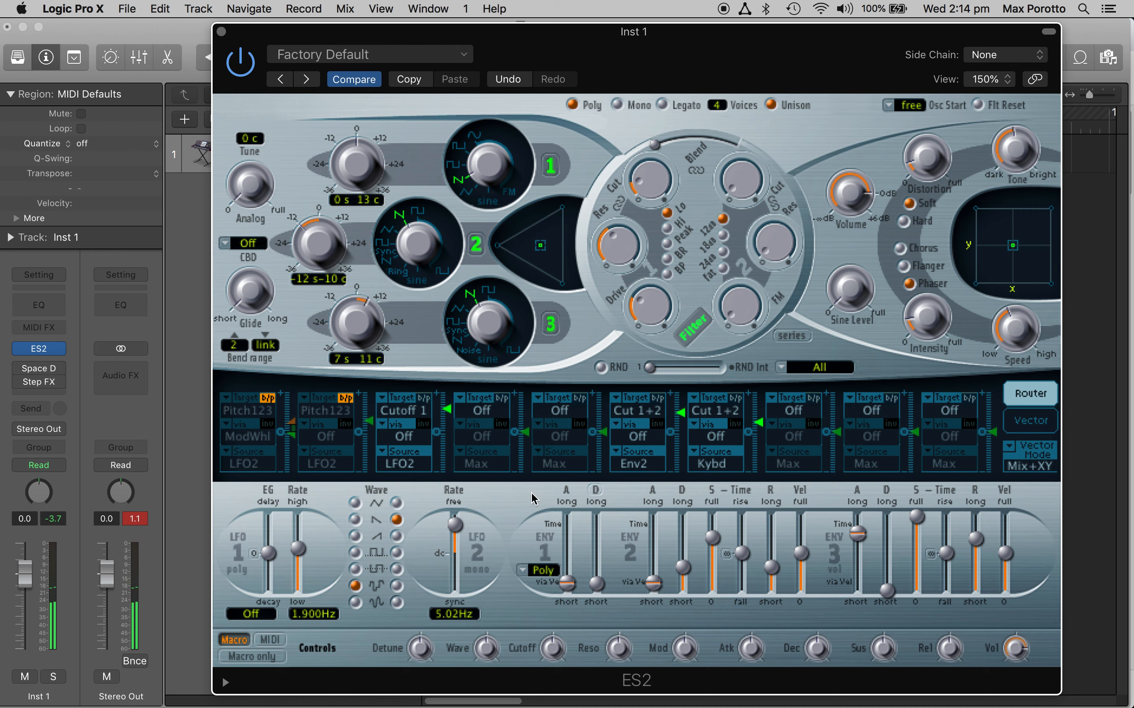
# Step: Set LFO 2's rate to the tempo-synced 1/8 value and its waveform to the first square wave
pyautogui.moveTo(457, 527); pyautogui.dragTo(463, 569)
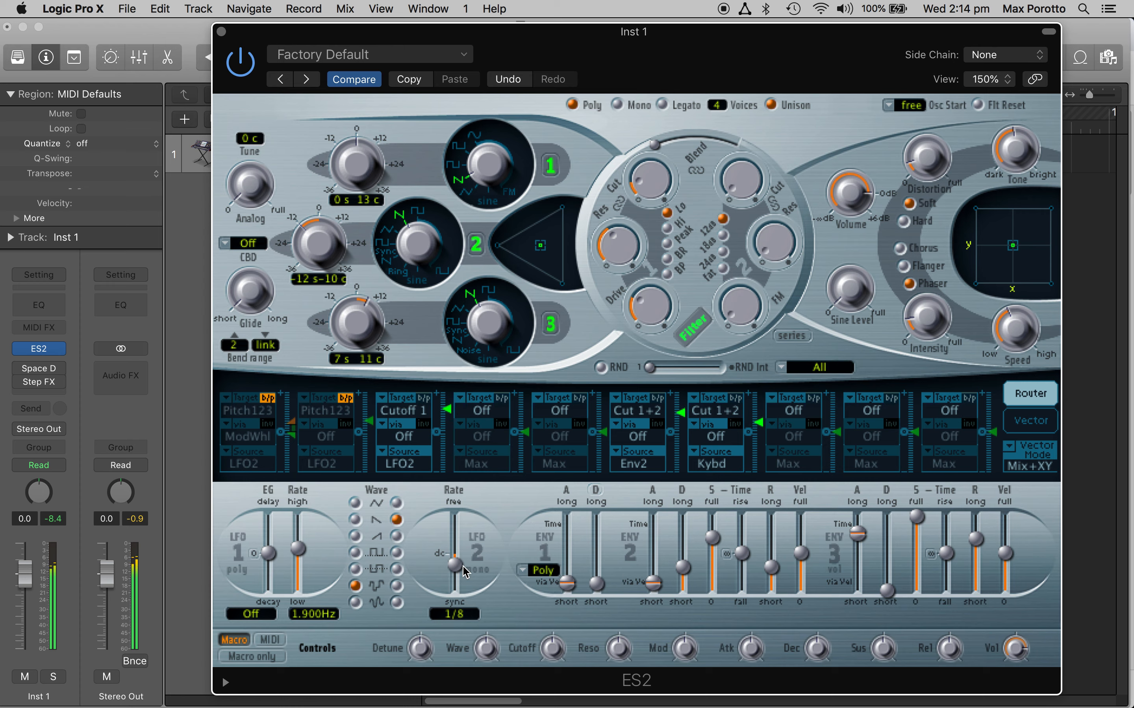
pyautogui.click(397, 553)
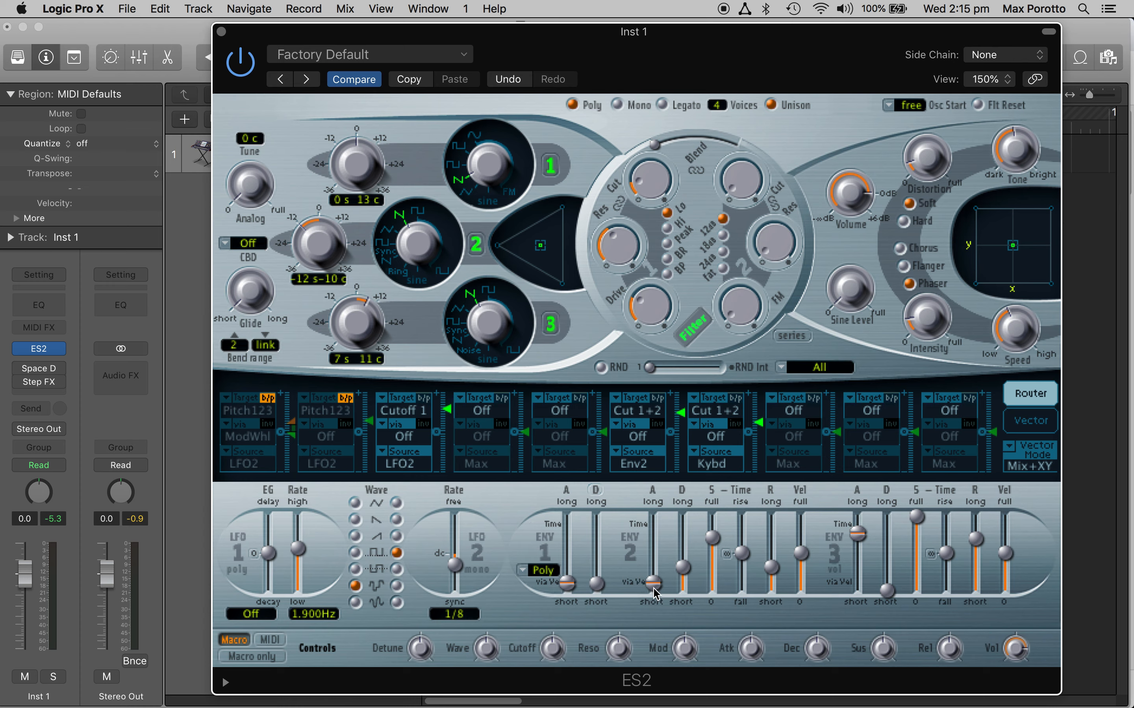
# Step: Shorten envelope 2's attack to nearly its minimum and lengthen its release slightly
pyautogui.moveTo(658, 597)
pyautogui.mouseDown()
pyautogui.moveTo(660, 566)
pyautogui.moveTo(656, 591)
pyautogui.mouseUp()
pyautogui.moveTo(773, 569)
pyautogui.mouseDown()
pyautogui.moveTo(773, 538)
pyautogui.moveTo(777, 562)
pyautogui.mouseUp()
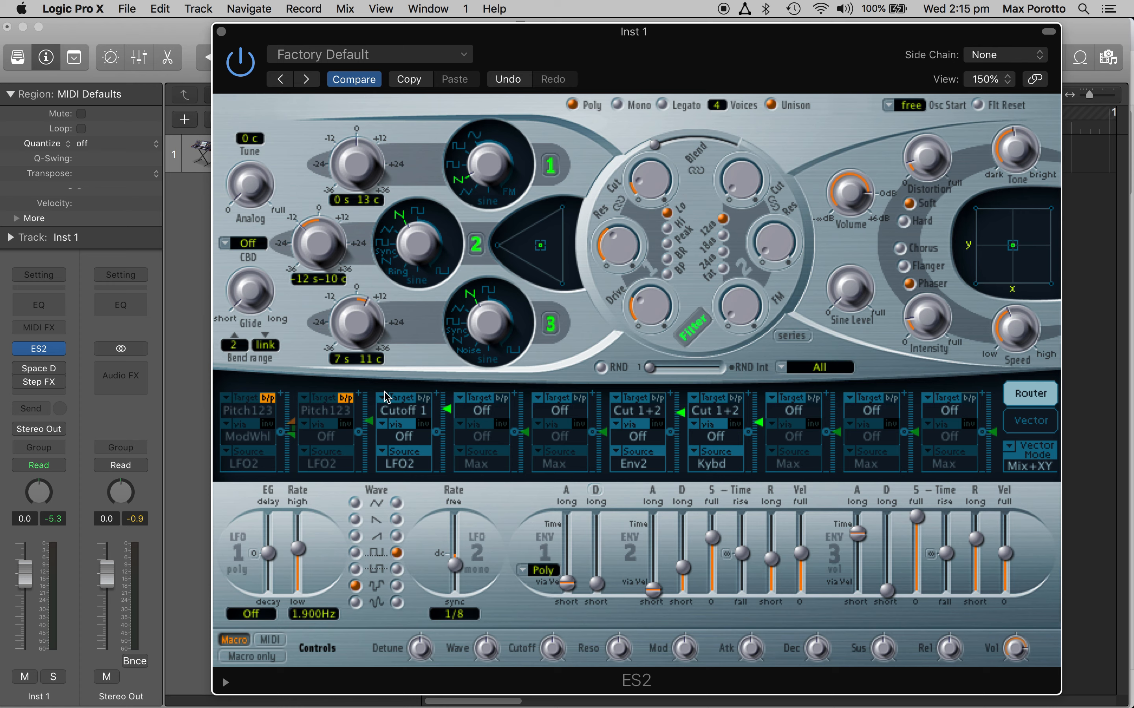
# Step: Bypass the third modulation routing and configure the fourth with Pitch123 as target and Env2 as source
pyautogui.click(424, 398)
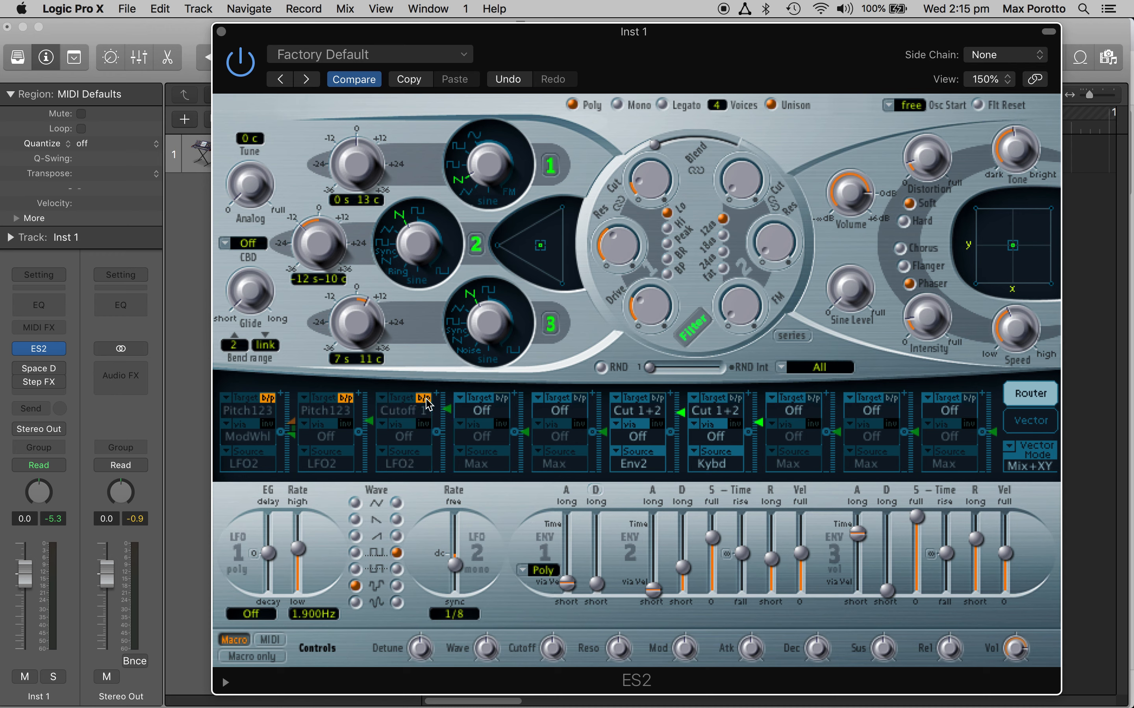
pyautogui.click(478, 402)
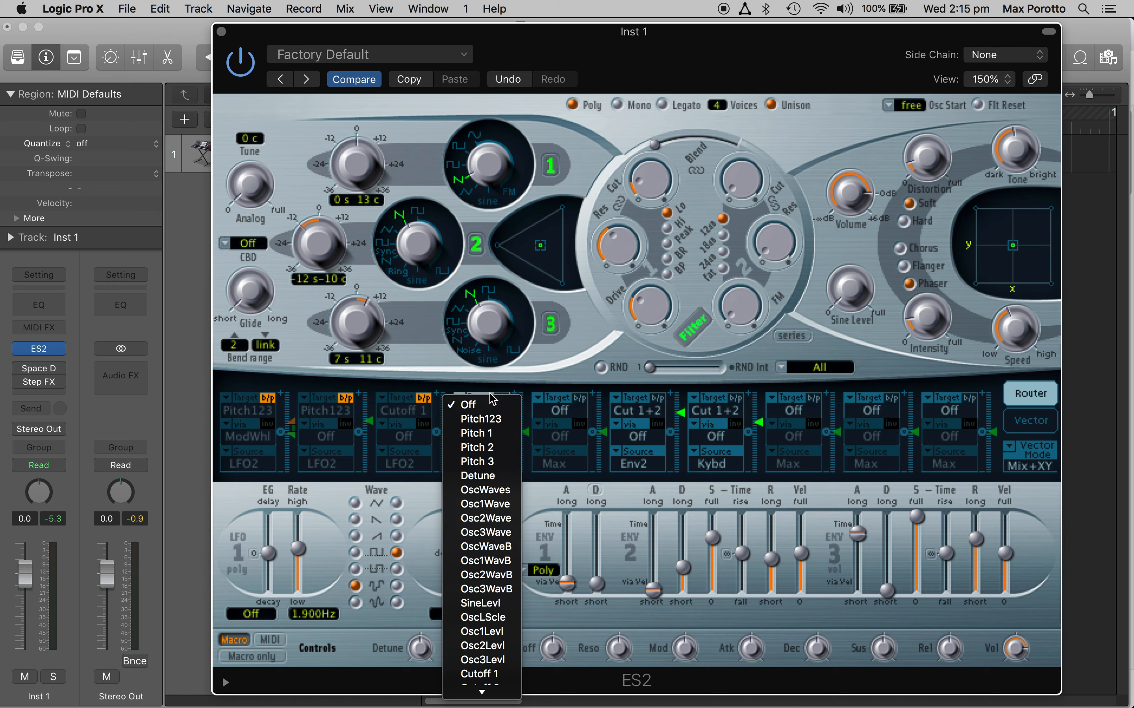
pyautogui.click(463, 388)
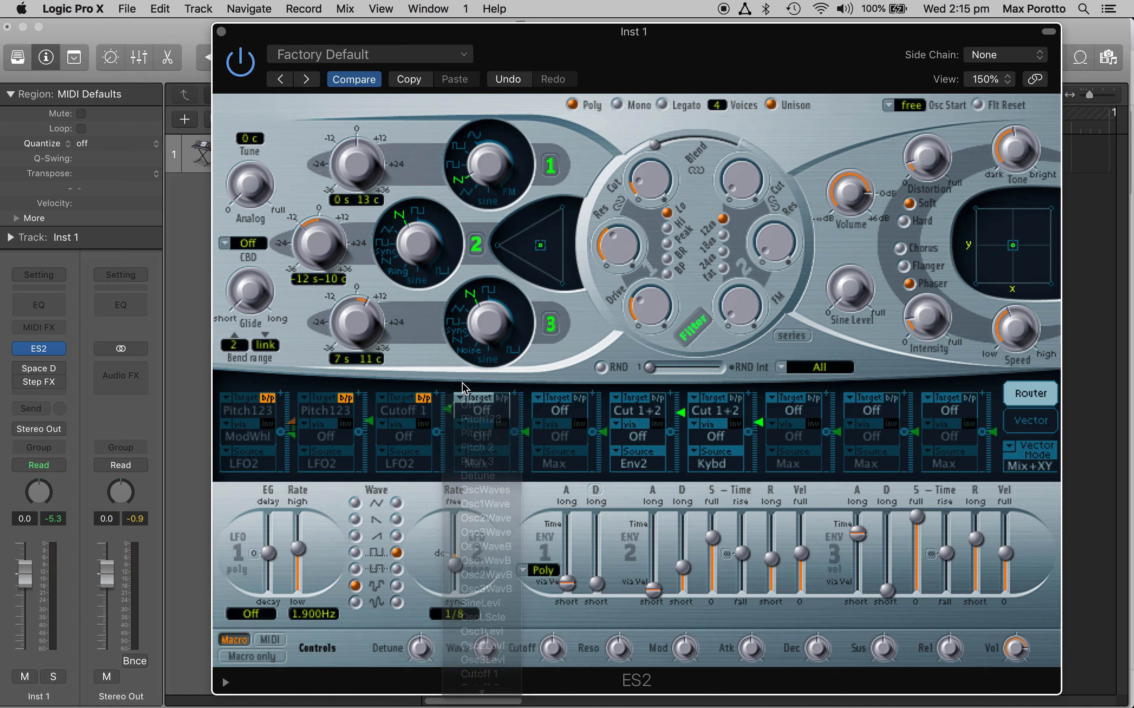
pyautogui.click(475, 401)
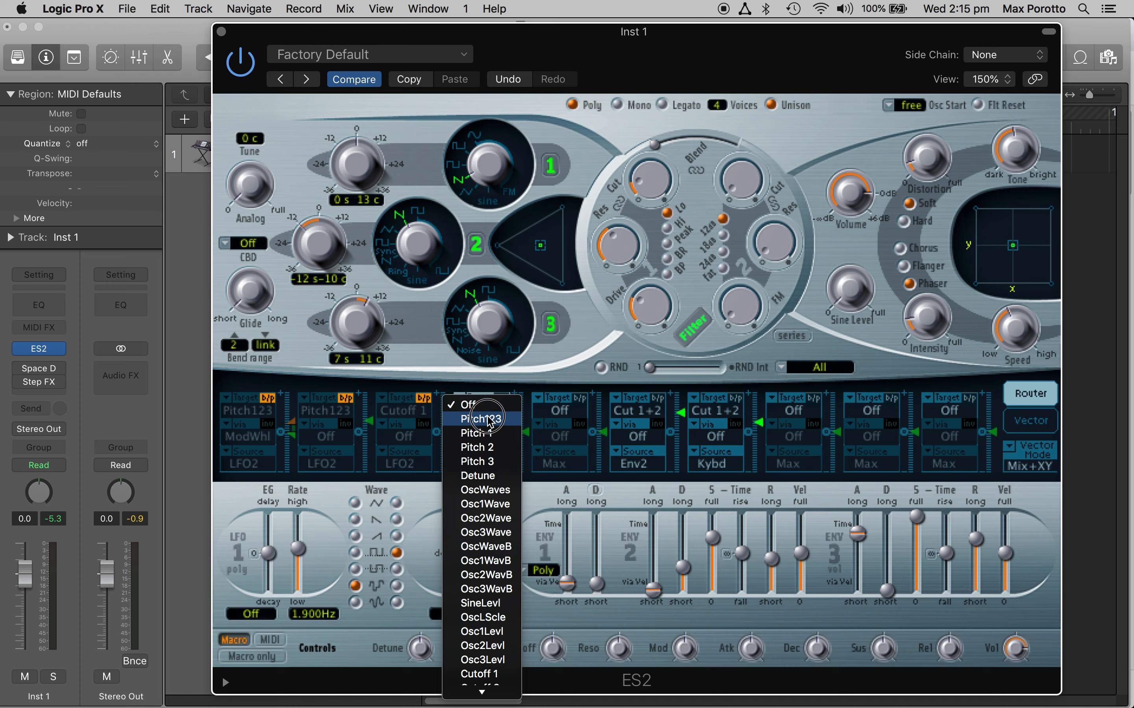
pyautogui.click(488, 419)
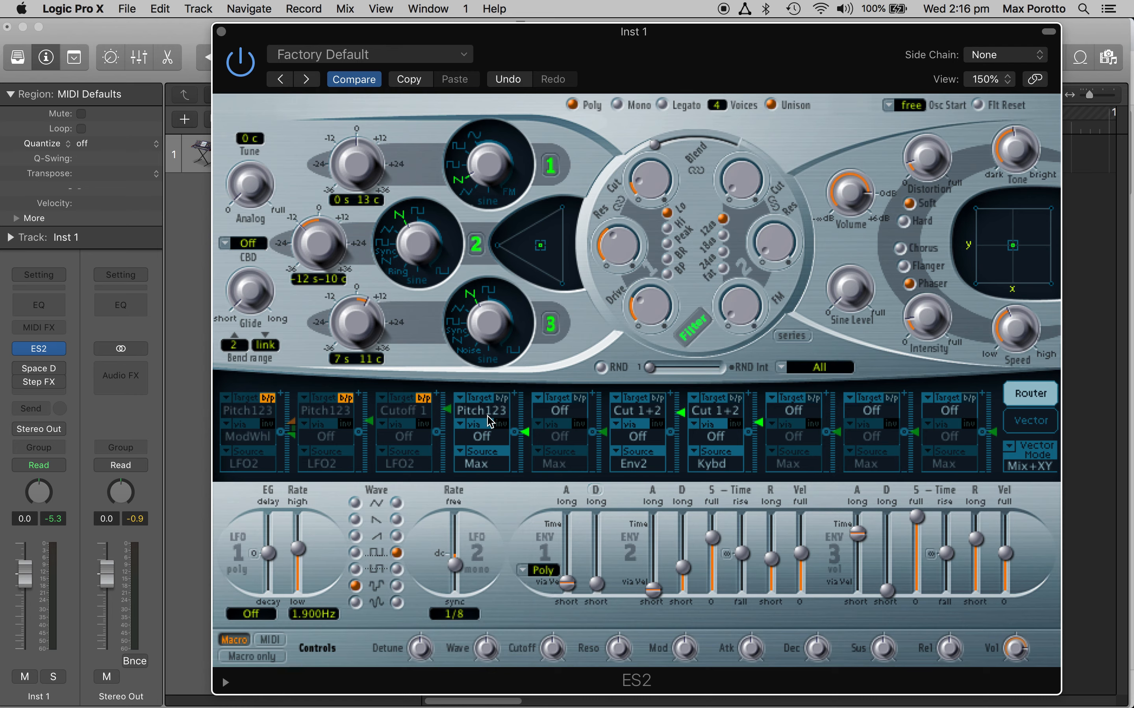
pyautogui.click(468, 460)
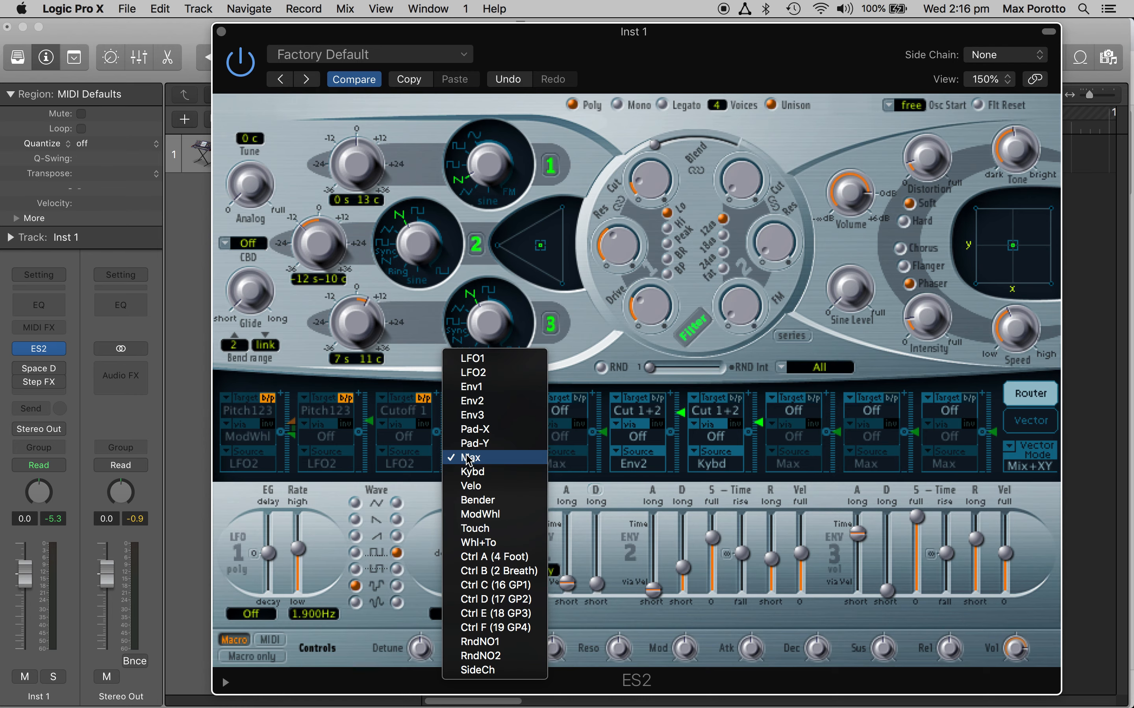
pyautogui.click(483, 401)
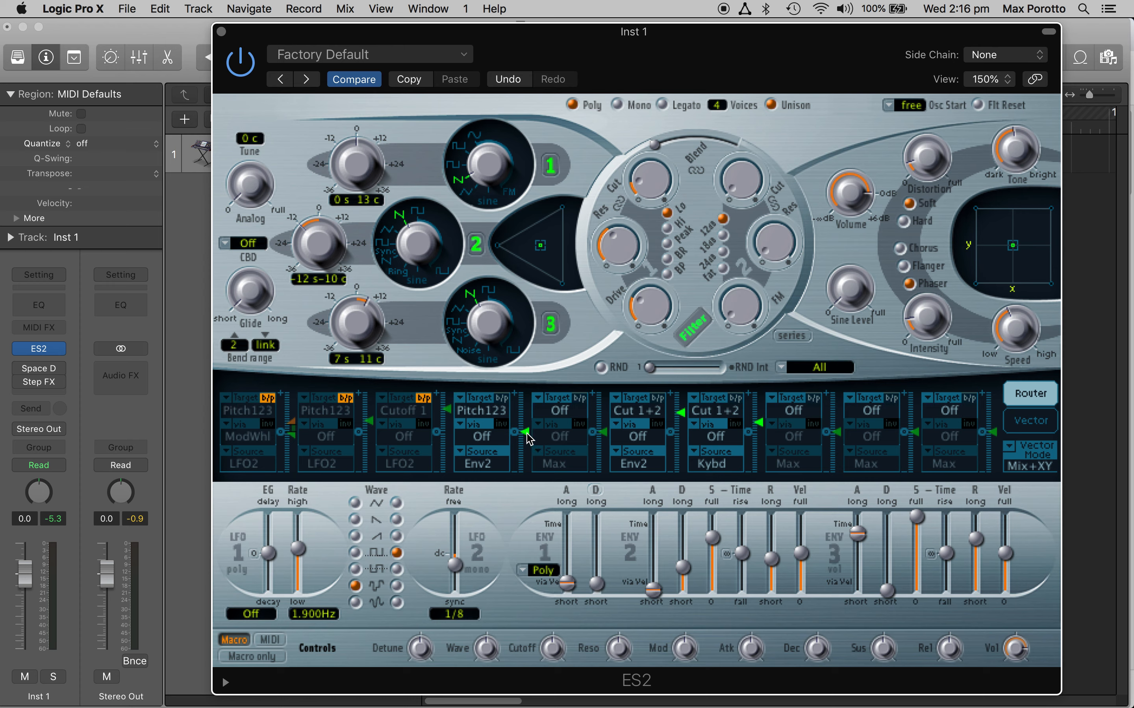
# Step: Raise the fourth routing's modulation amount and open up filter 1's cutoff
pyautogui.moveTo(528, 439); pyautogui.dragTo(527, 404)
pyautogui.click(654, 176)
pyautogui.moveTo(654, 175); pyautogui.dragTo(656, 133)
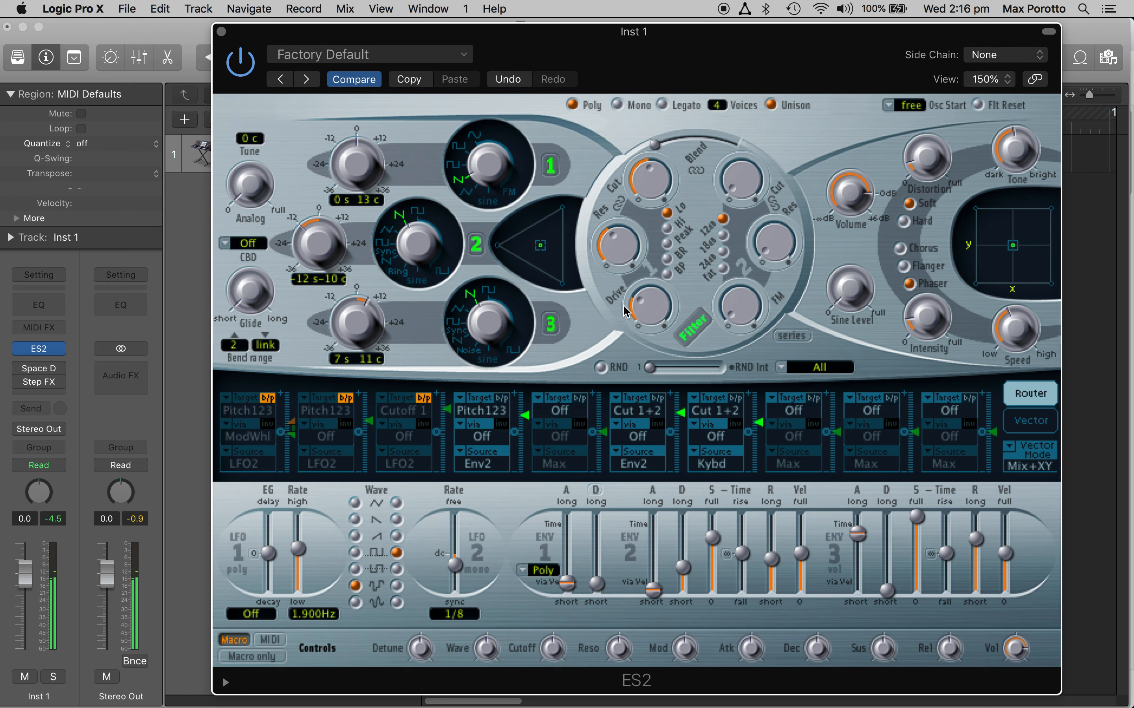
# Step: Lengthen envelope 2's attack and release to medium-long times and raise its sustain to full
pyautogui.moveTo(652, 591); pyautogui.dragTo(655, 563)
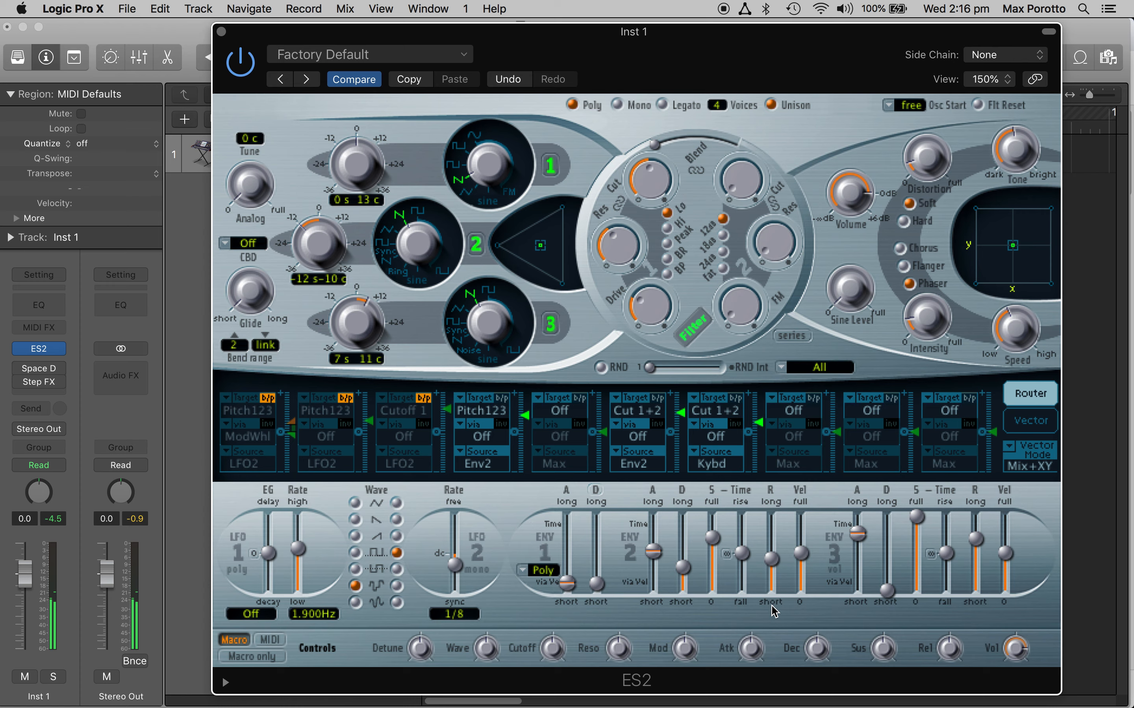
pyautogui.moveTo(712, 537); pyautogui.dragTo(716, 519)
pyautogui.click(772, 560)
pyautogui.moveTo(772, 560); pyautogui.dragTo(771, 539)
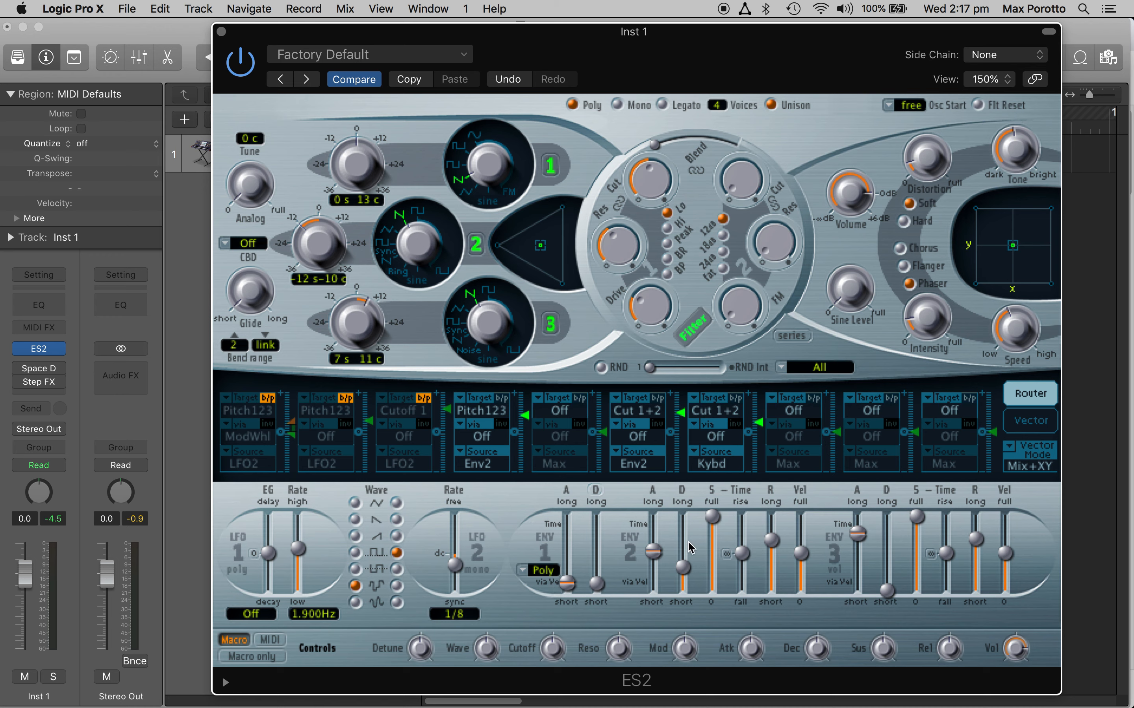
# Step: Shorten envelope 2's attack and release and lower its sustain to a low level
pyautogui.moveTo(653, 552); pyautogui.dragTo(665, 581)
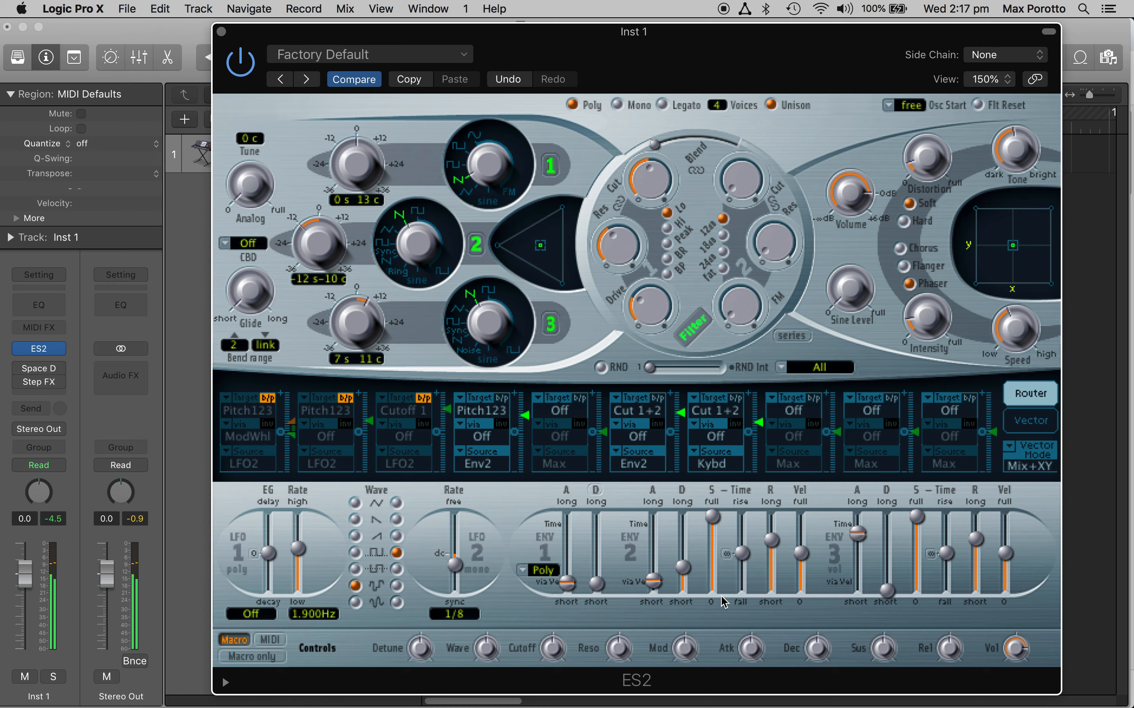
pyautogui.moveTo(773, 548); pyautogui.dragTo(771, 583)
pyautogui.moveTo(712, 517); pyautogui.dragTo(710, 580)
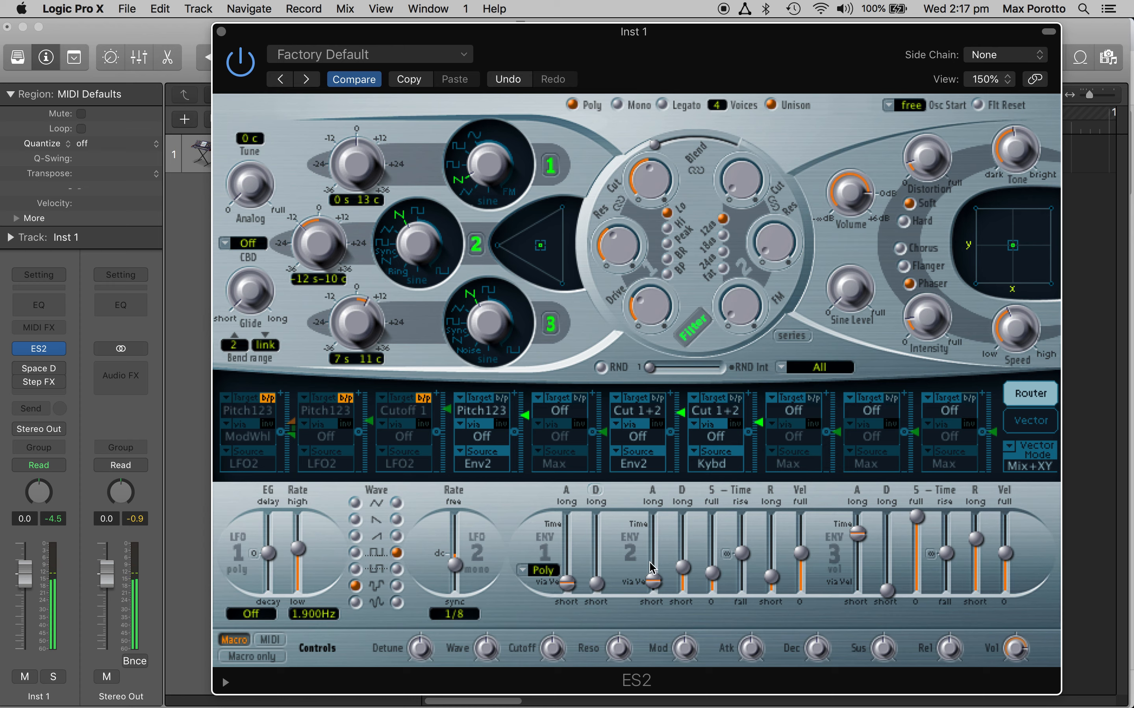
pyautogui.moveTo(649, 588); pyautogui.dragTo(652, 581)
# Step: Re-enable the third and second modulation routings and slightly reduce the modulation amount of each
pyautogui.click(424, 398)
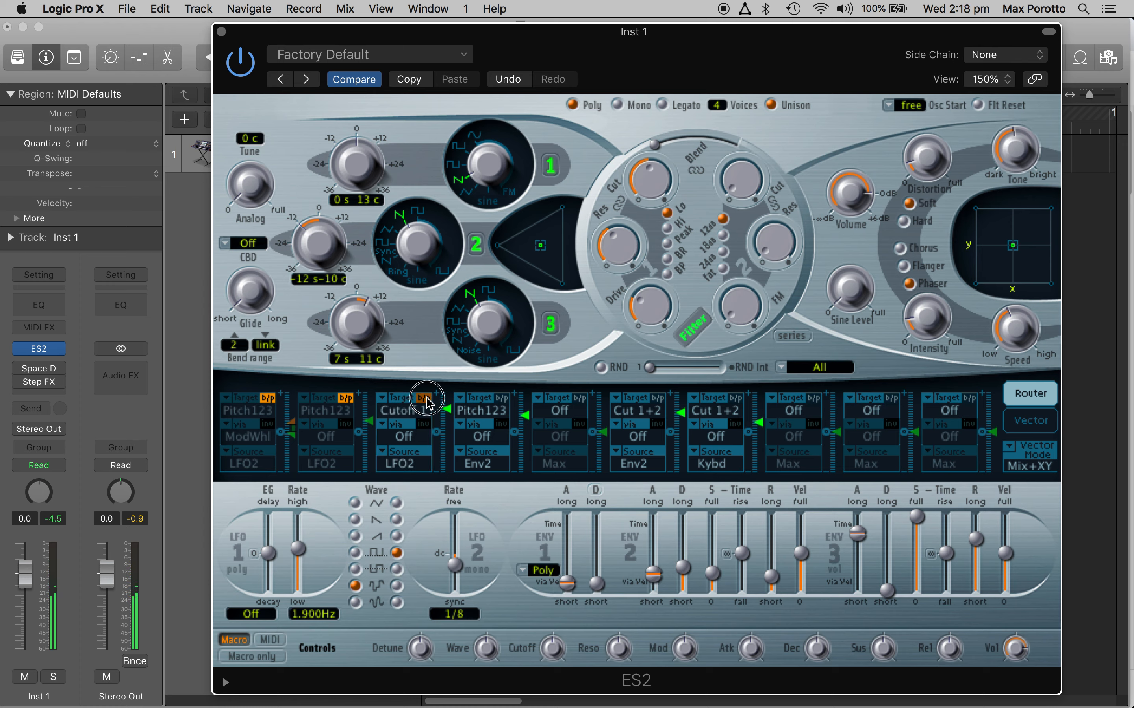
pyautogui.moveTo(445, 412); pyautogui.dragTo(448, 434)
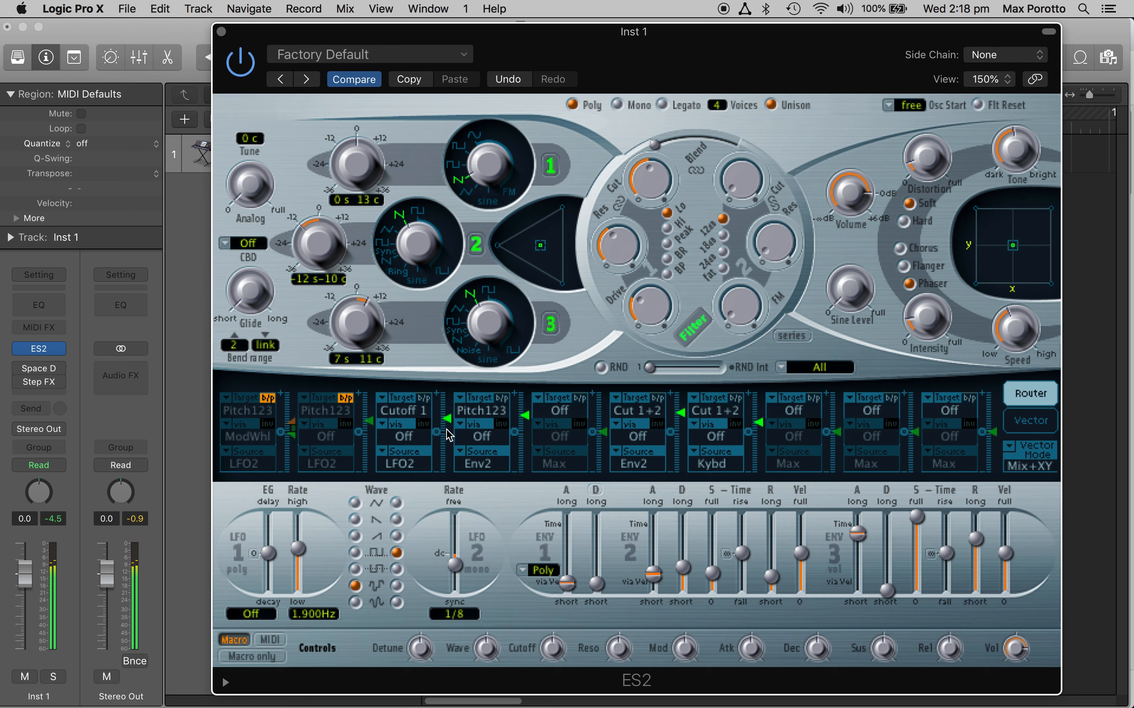
pyautogui.click(349, 401)
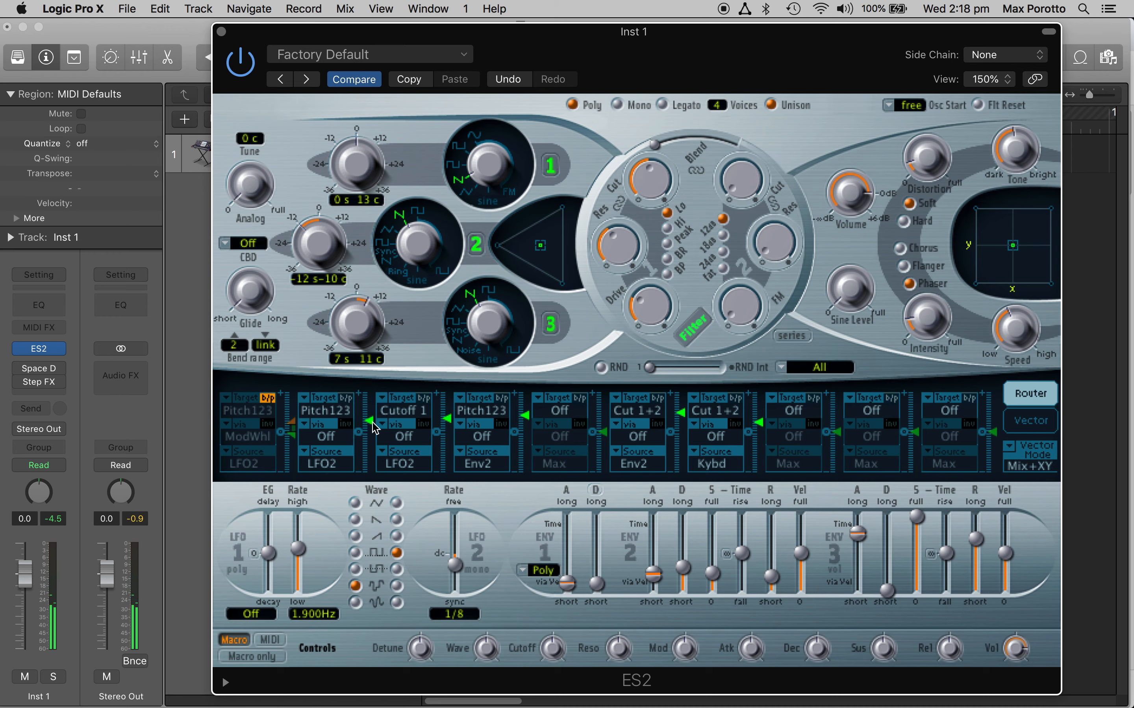
pyautogui.moveTo(373, 428); pyautogui.dragTo(372, 435)
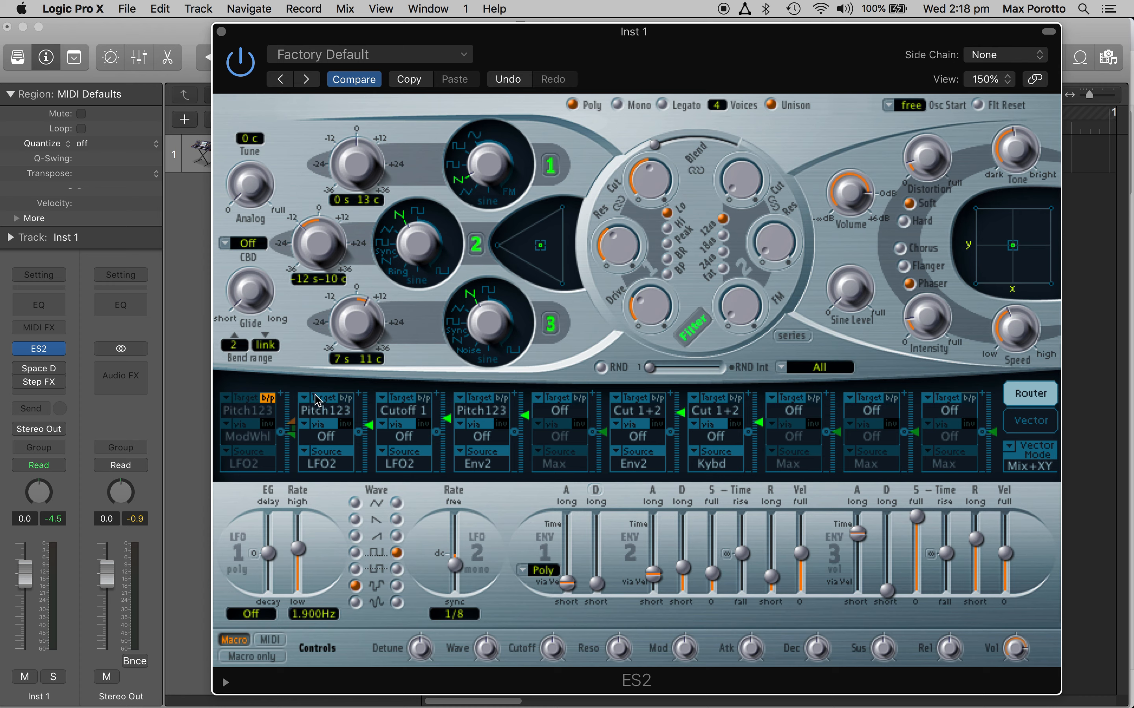
# Step: Set the second routing's source to LFO1 and LFO 1's rate to 14.00 Hz
pyautogui.click(303, 454)
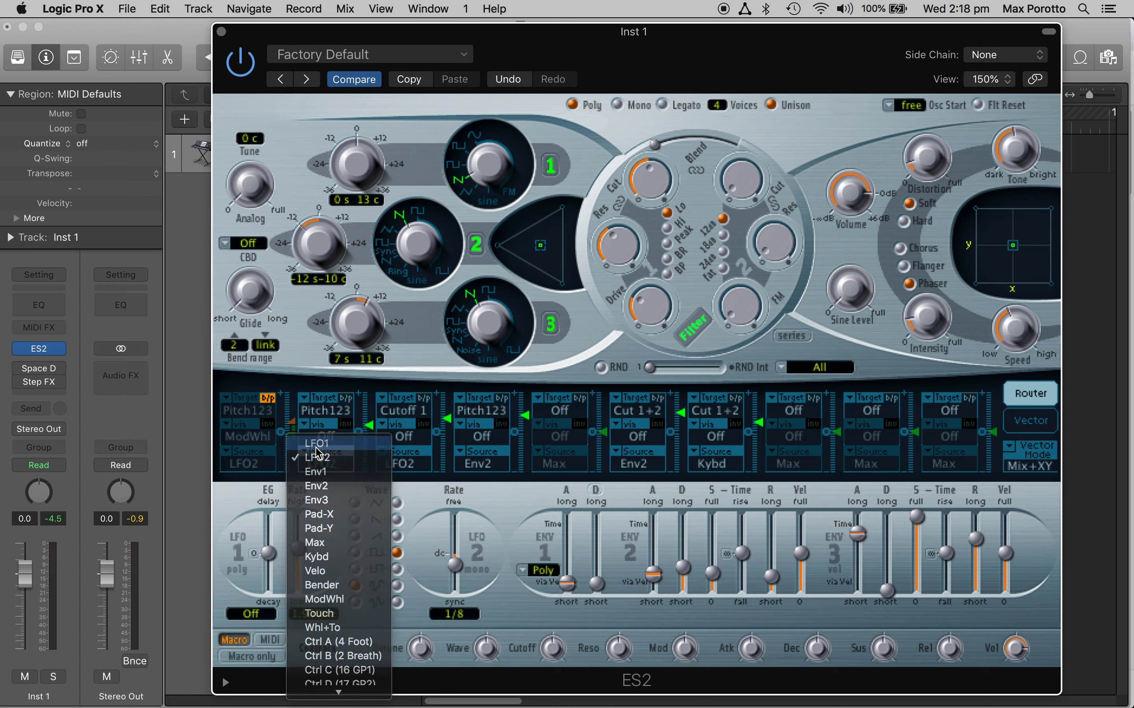
pyautogui.click(316, 443)
pyautogui.moveTo(296, 554); pyautogui.dragTo(295, 539)
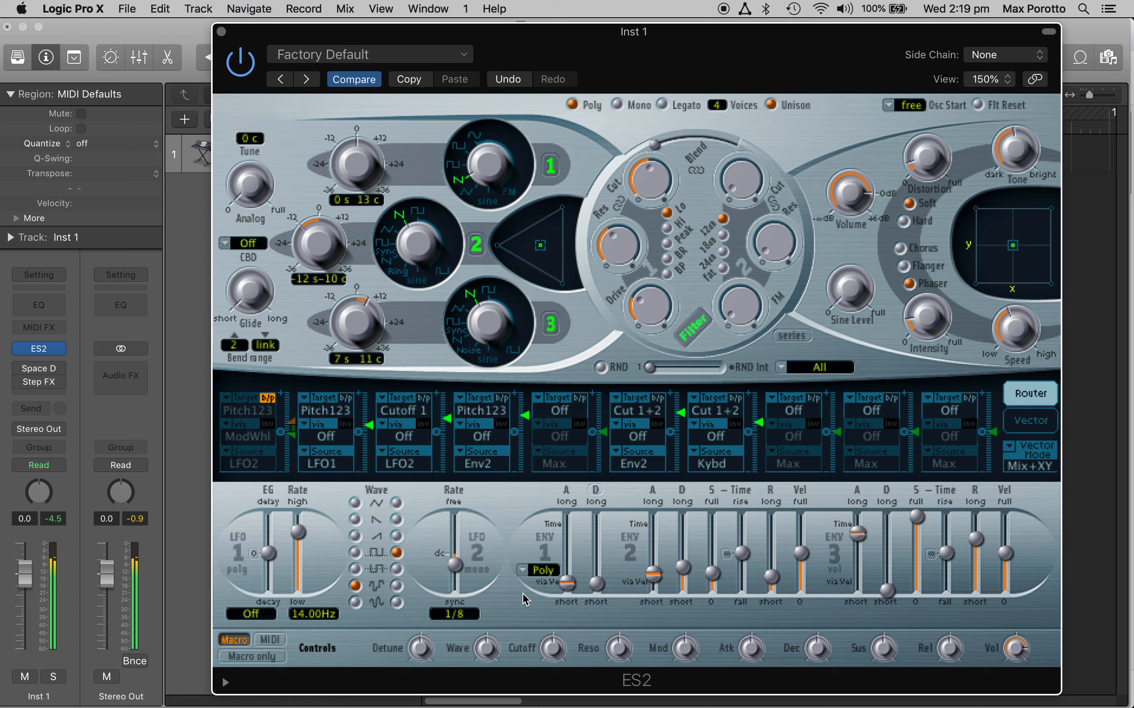
# Step: Set the second routing's modulation target to Reso 1
pyautogui.click(323, 409)
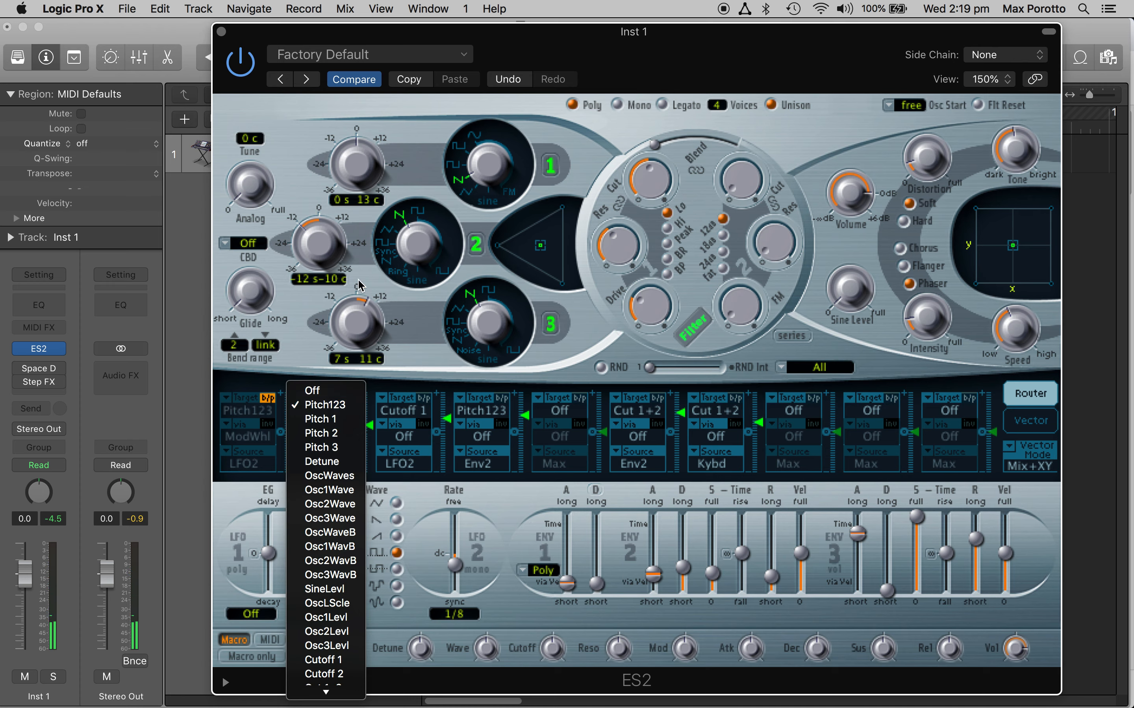
pyautogui.scroll(-5, 328, 609)
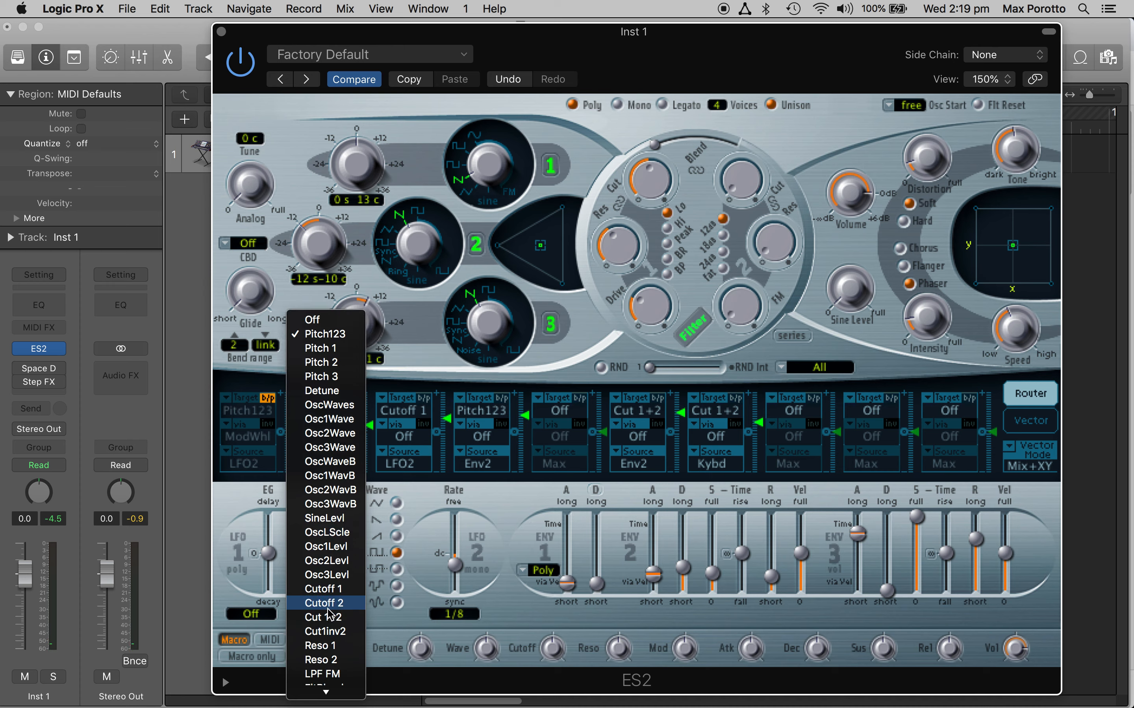
pyautogui.scroll(-3, 334, 674)
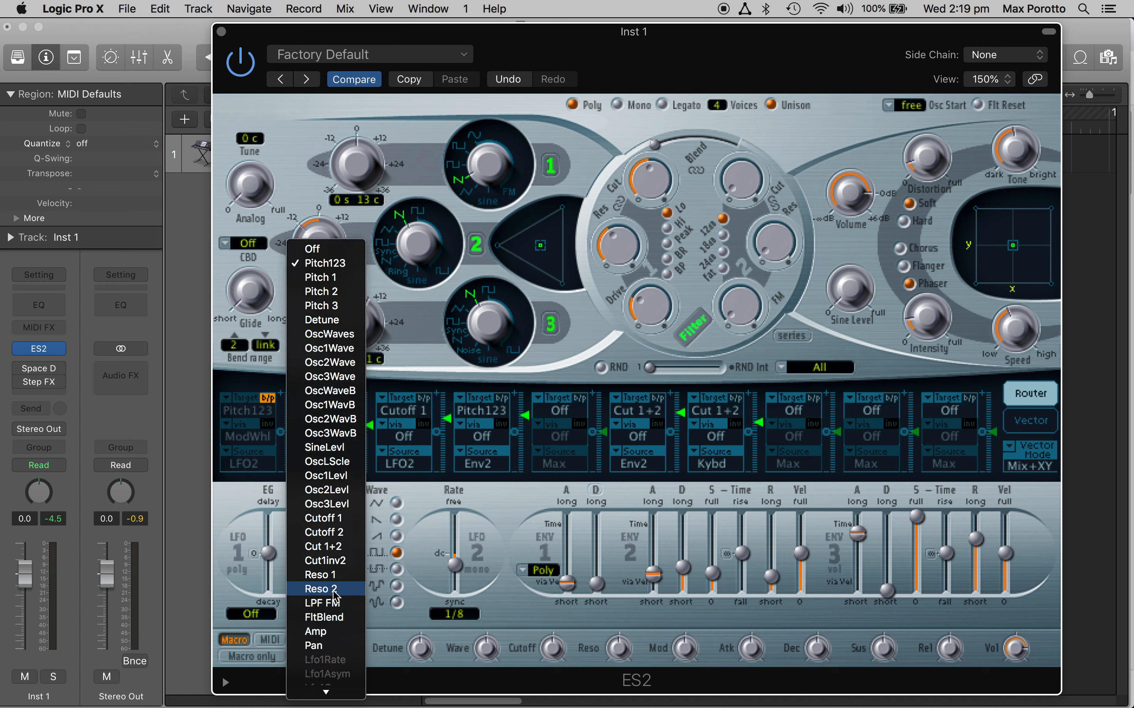
pyautogui.click(328, 575)
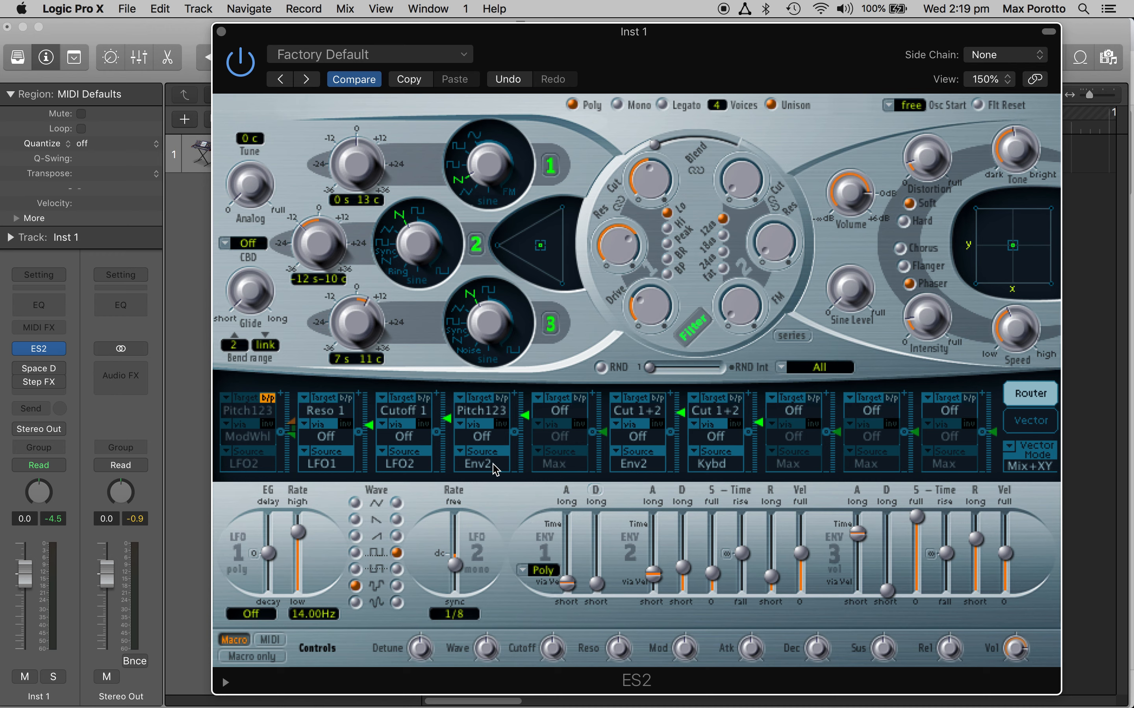
# Step: Change the fourth routing's target to Cutoff 1 and lengthen envelope 2's attack to a medium time
pyautogui.click(473, 411)
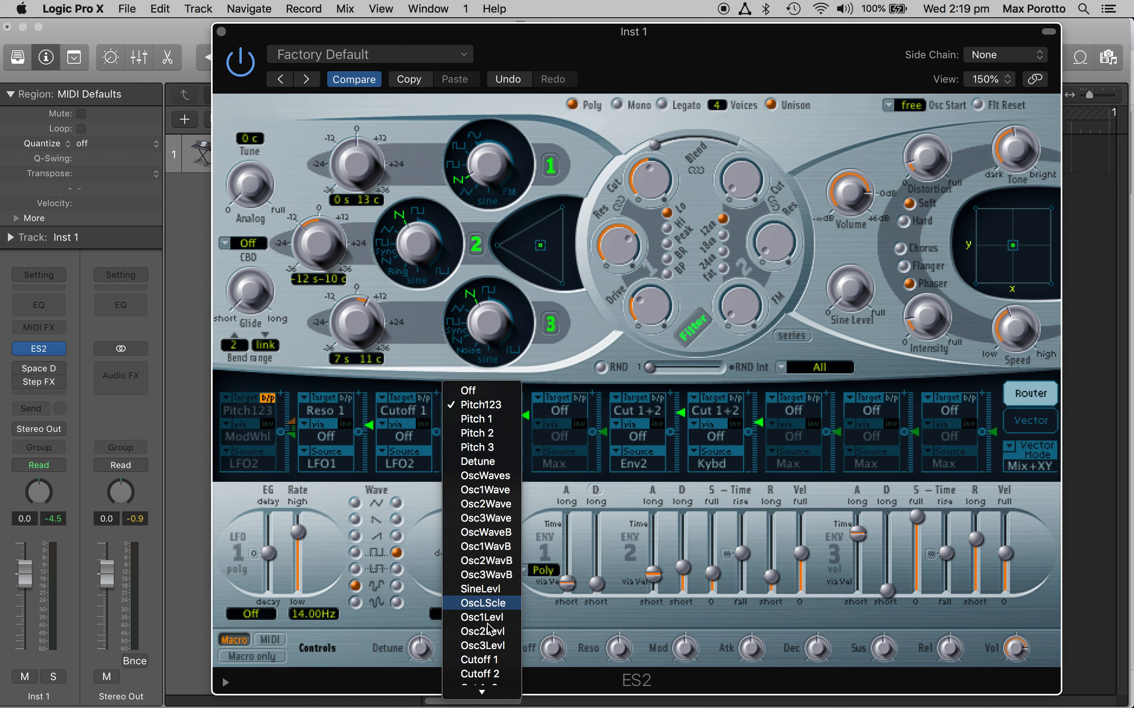
pyautogui.scroll(-5, 482, 571)
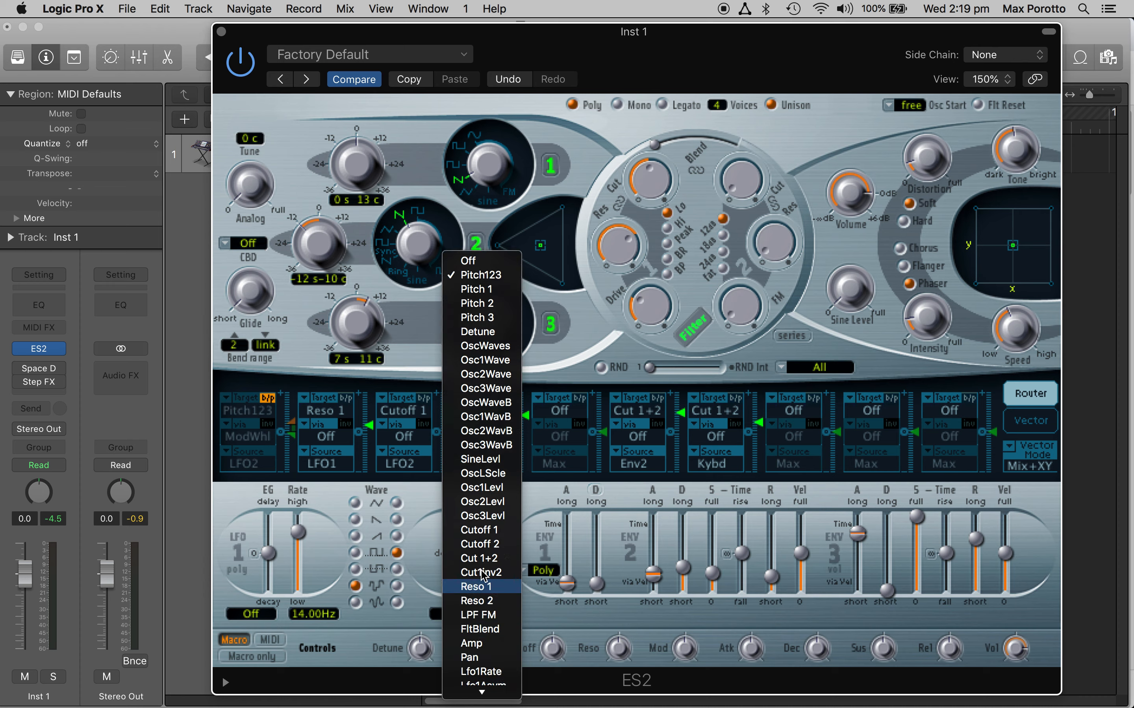
pyautogui.click(480, 530)
pyautogui.click(654, 581)
pyautogui.moveTo(655, 585); pyautogui.dragTo(654, 560)
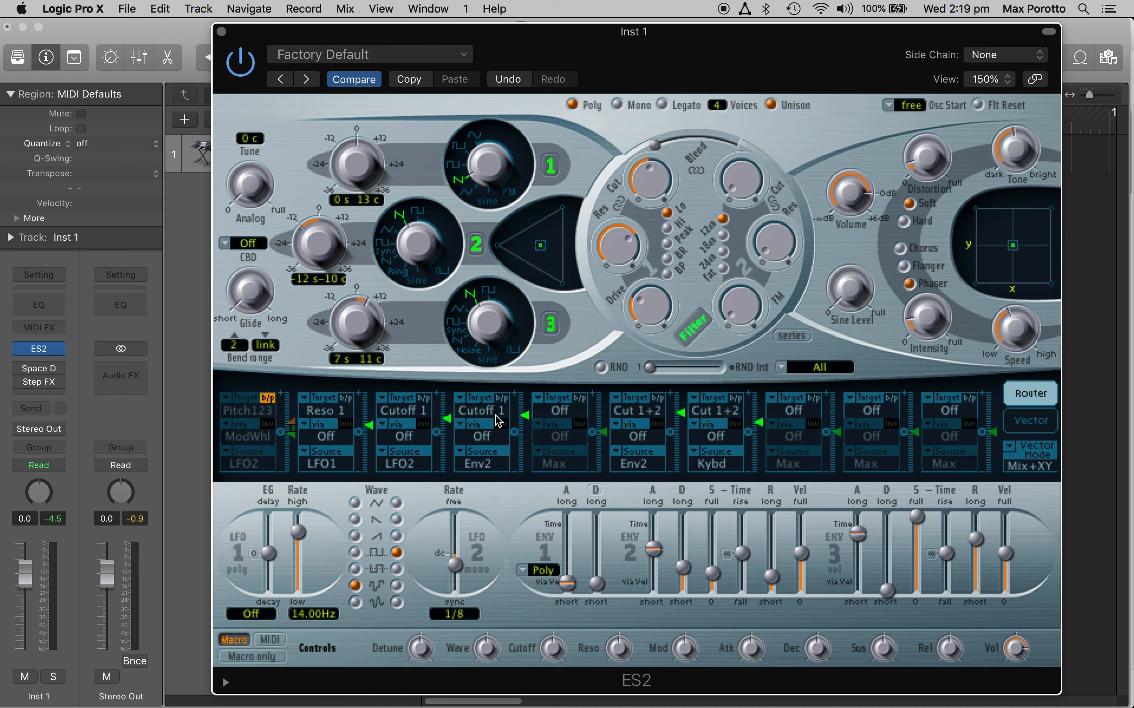
# Step: Bypass the third and second modulation routings and raise the fourth routing's modulation amount slightly
pyautogui.click(424, 398)
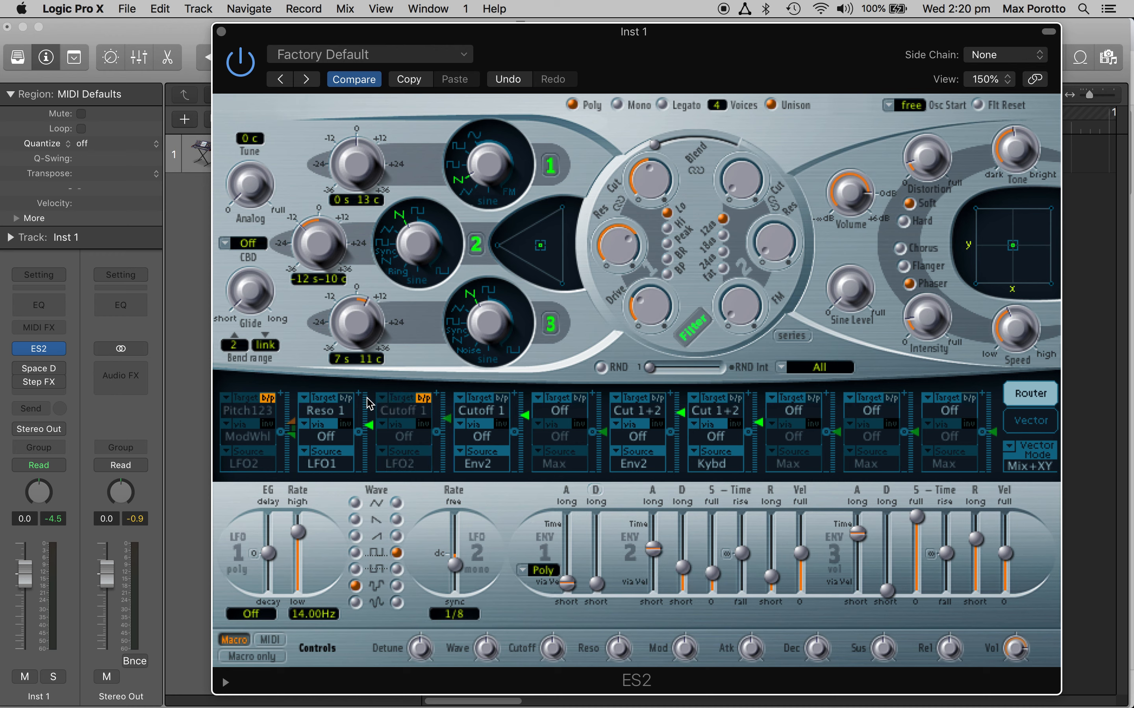
pyautogui.click(345, 398)
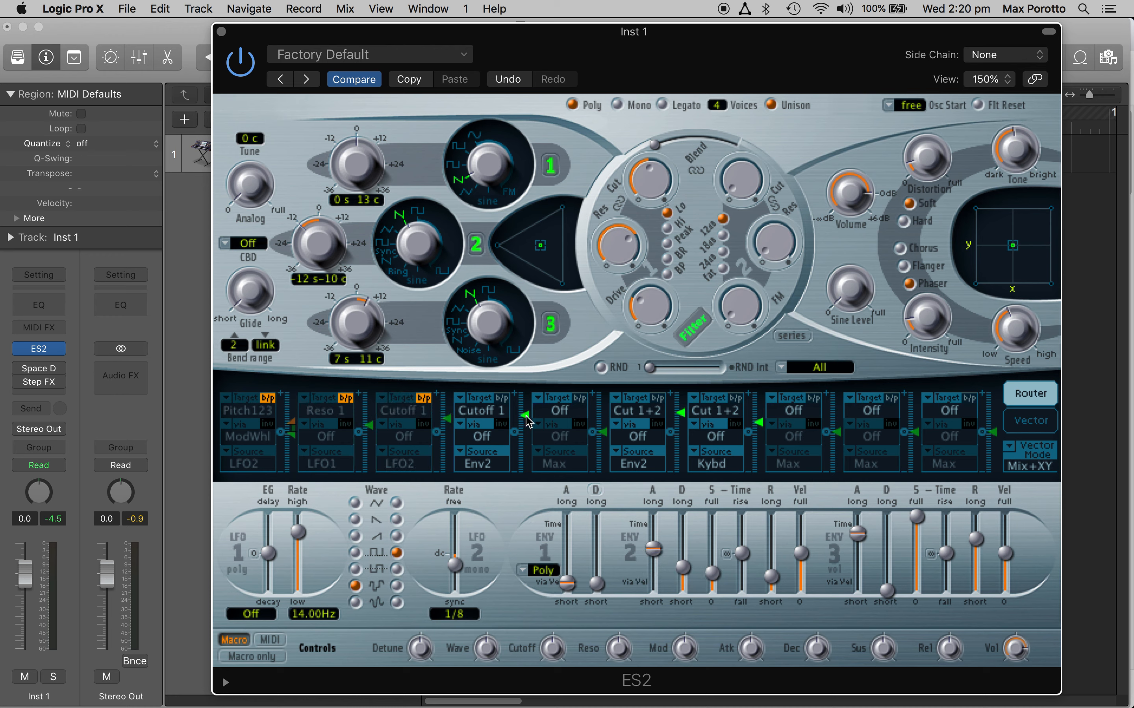
pyautogui.moveTo(524, 416); pyautogui.dragTo(522, 412)
# Step: Lengthen envelope 2's attack and decay a little and raise its sustain to a high level
pyautogui.moveTo(654, 549); pyautogui.dragTo(651, 545)
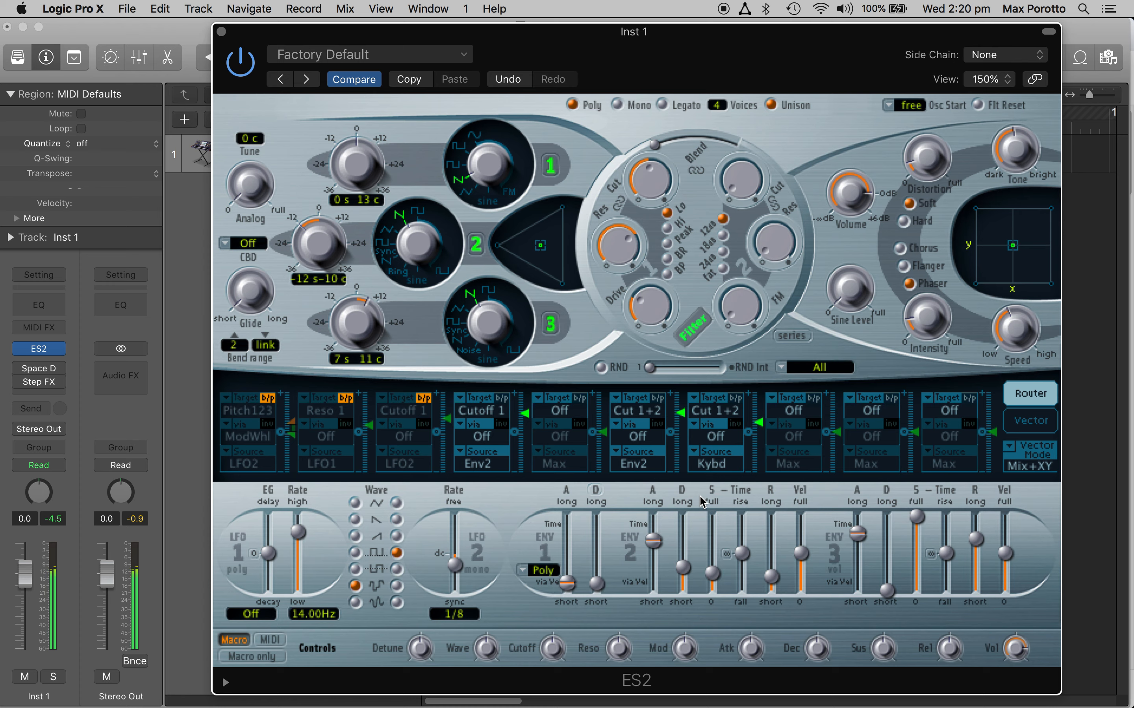
pyautogui.moveTo(706, 583); pyautogui.dragTo(685, 556)
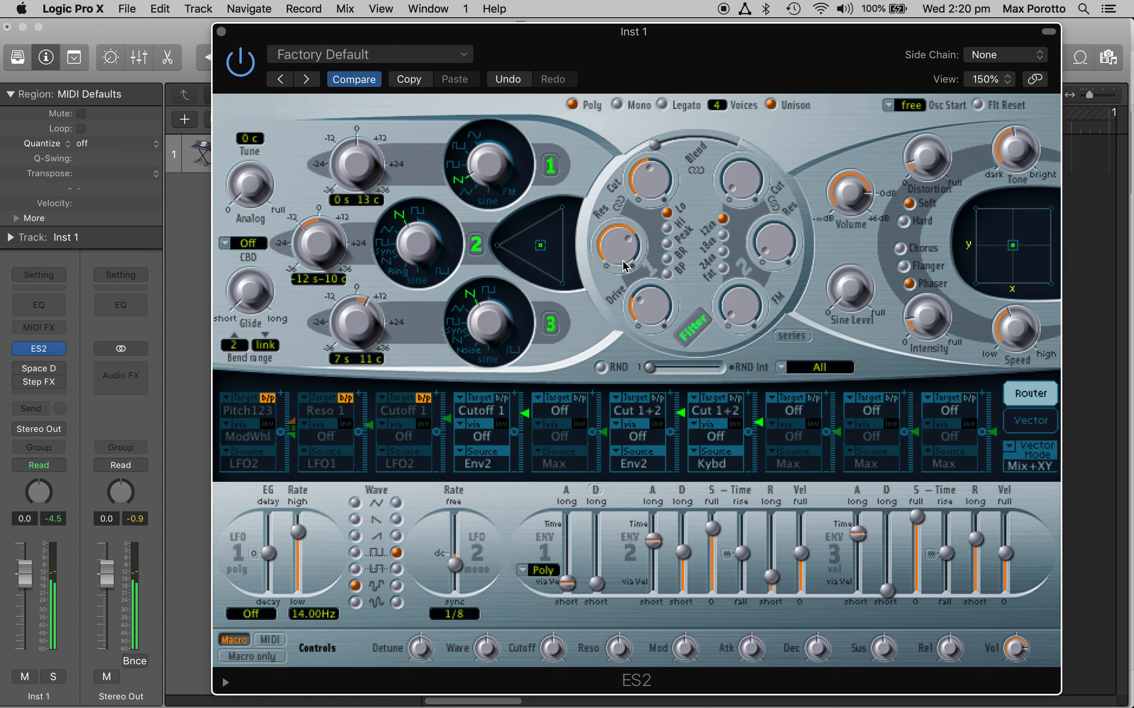
# Step: Bypass the fourth modulation routing, raise filter 1's cutoff to a medium-high setting and lower its resonance to a low one
pyautogui.moveTo(653, 198); pyautogui.dragTo(649, 227)
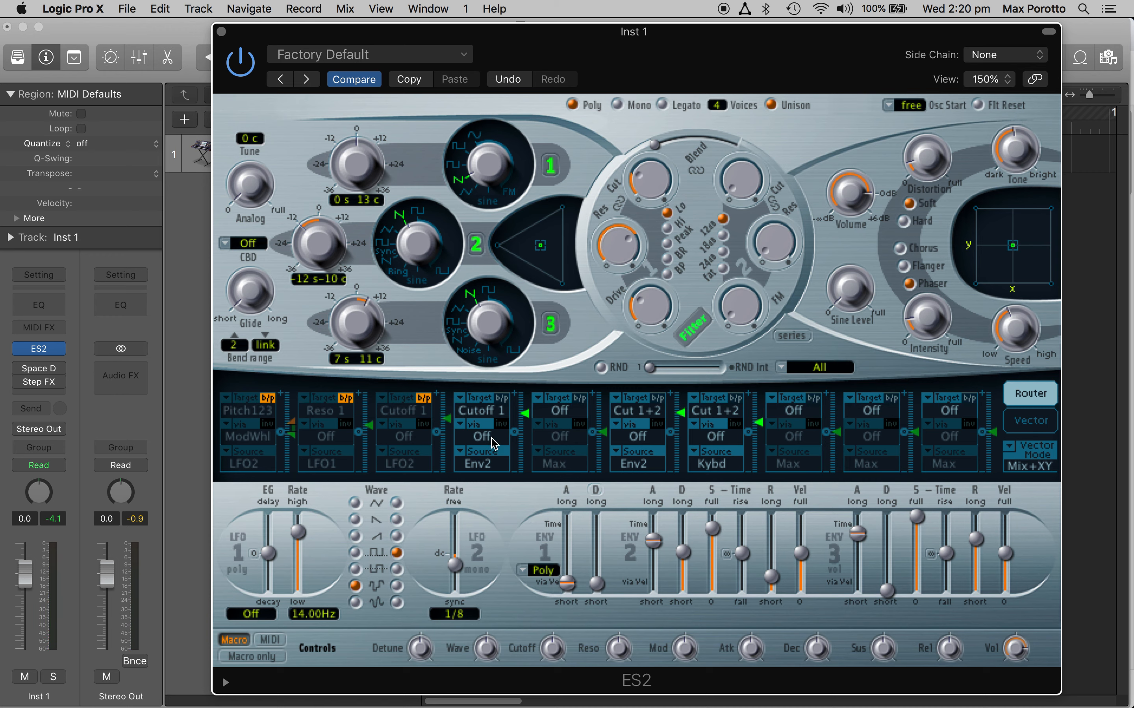
pyautogui.click(502, 398)
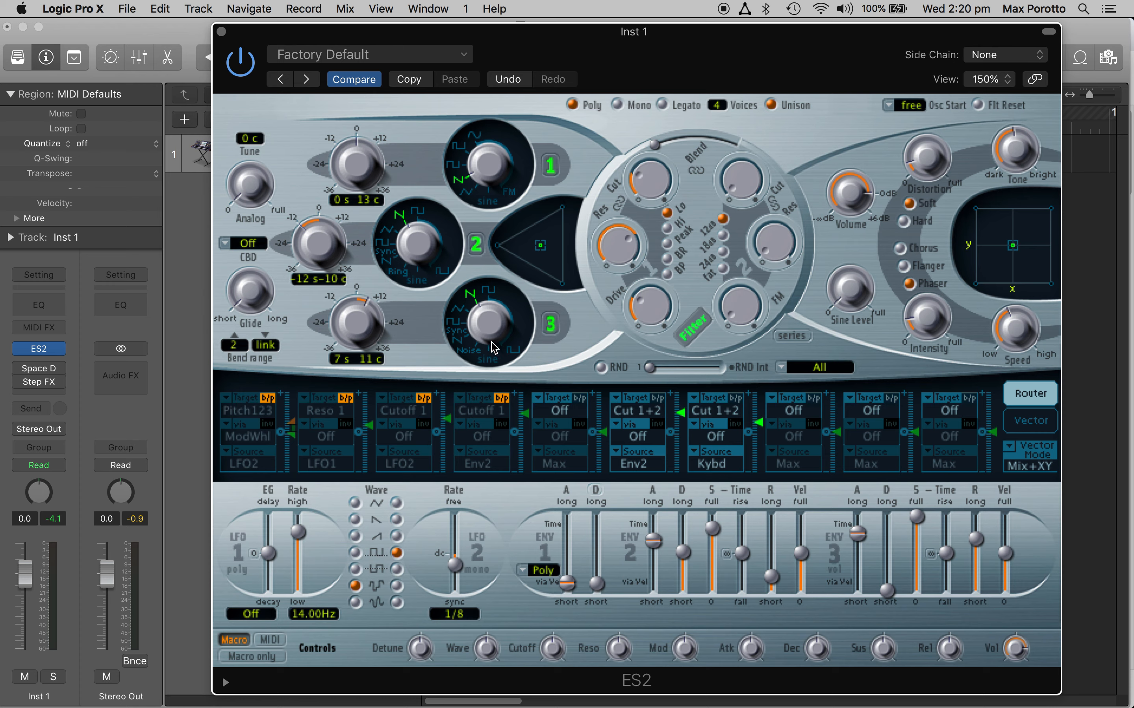
pyautogui.moveTo(656, 204); pyautogui.dragTo(656, 140)
pyautogui.moveTo(613, 248); pyautogui.dragTo(613, 340)
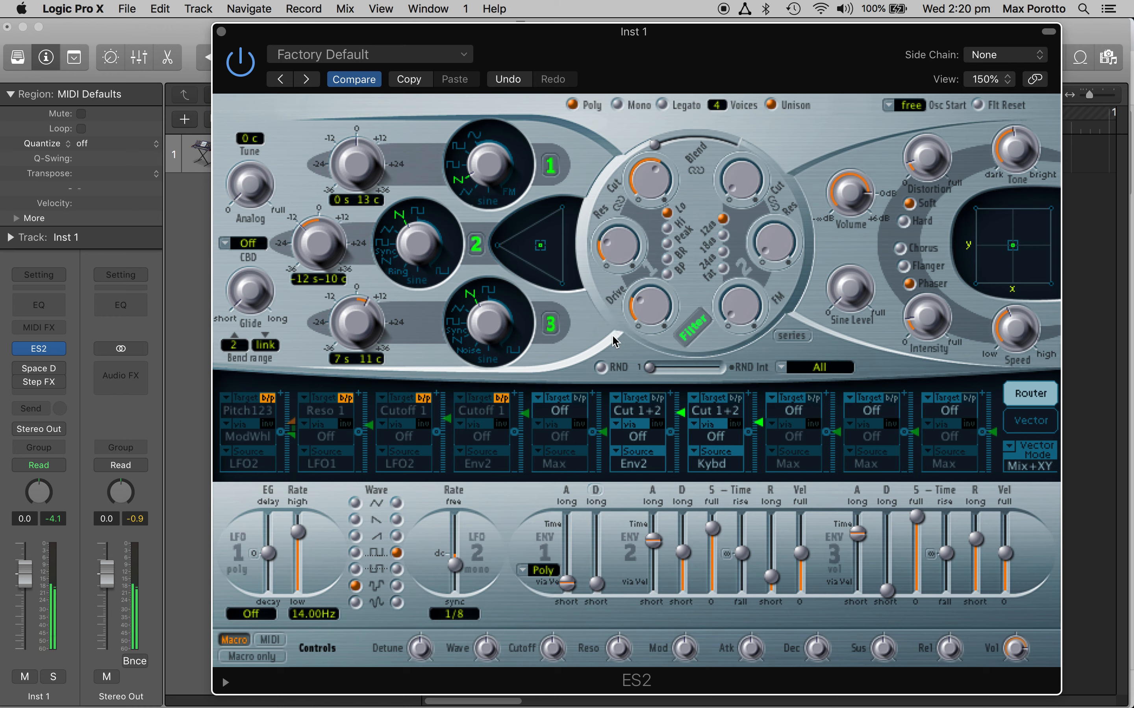
# Step: Switch to the vector envelope and assign Pitch123 as its X target
pyautogui.click(1022, 430)
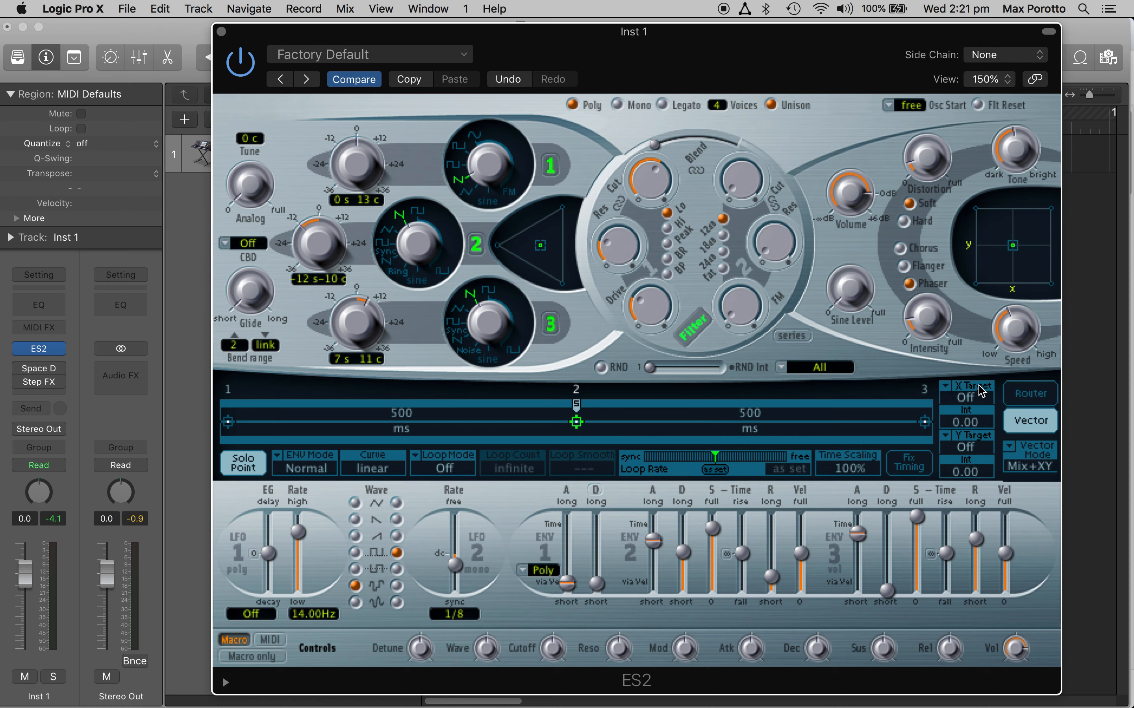
pyautogui.moveTo(1013, 264)
pyautogui.mouseDown()
pyautogui.moveTo(995, 284)
pyautogui.moveTo(1012, 245)
pyautogui.moveTo(1014, 283)
pyautogui.moveTo(983, 287)
pyautogui.moveTo(1023, 276)
pyautogui.moveTo(1016, 249)
pyautogui.mouseUp()
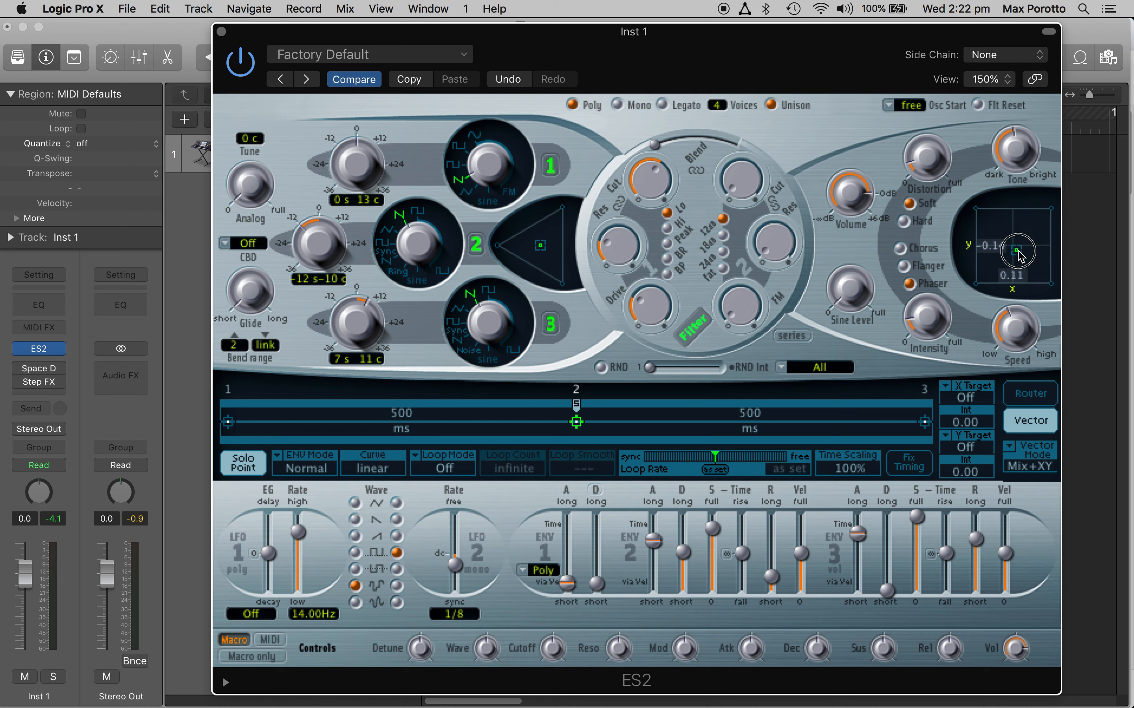
pyautogui.click(945, 394)
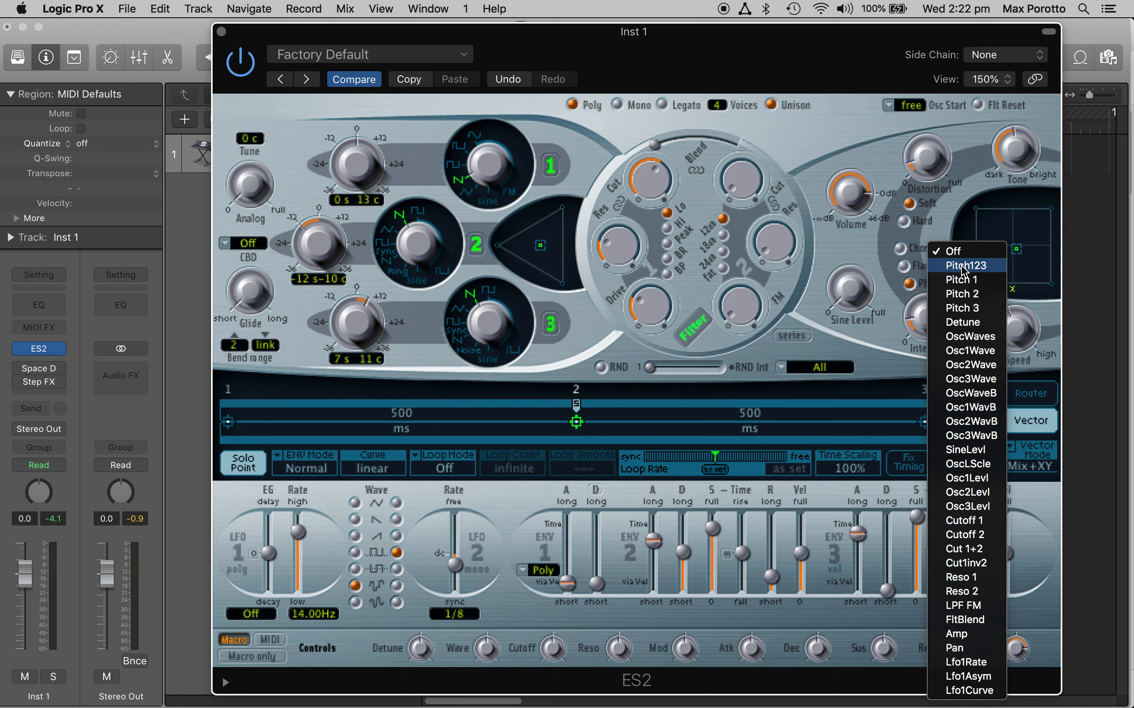
pyautogui.click(961, 267)
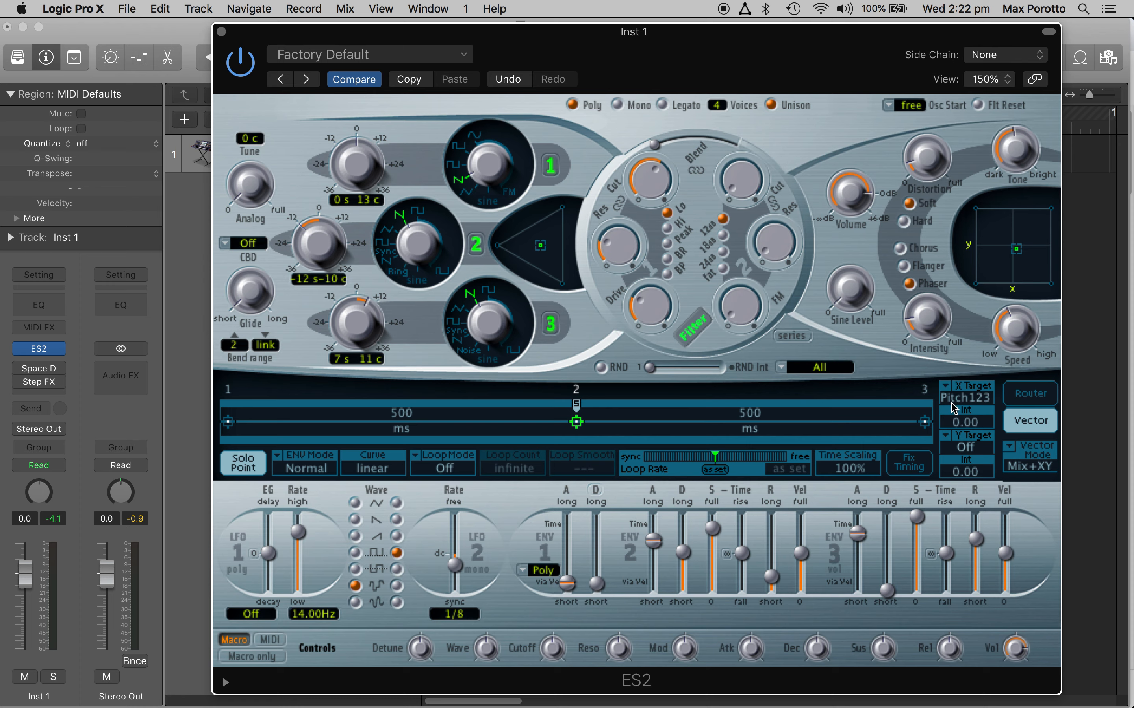
# Step: Set the X target's intensity to 1.00 and move the XY point below the pad's centre
pyautogui.moveTo(1019, 260)
pyautogui.mouseDown()
pyautogui.moveTo(1015, 292)
pyautogui.moveTo(983, 293)
pyautogui.moveTo(1035, 300)
pyautogui.moveTo(1003, 293)
pyautogui.moveTo(1015, 246)
pyautogui.mouseUp()
pyautogui.moveTo(955, 427); pyautogui.dragTo(963, 206)
pyautogui.moveTo(1015, 249)
pyautogui.mouseDown()
pyautogui.moveTo(996, 302)
pyautogui.moveTo(951, 300)
pyautogui.moveTo(1058, 312)
pyautogui.moveTo(1016, 267)
pyautogui.mouseUp()
# Step: Assign Cutoff 1 as the Y target with an intensity of -1.00 and move the XY point back toward the pad's centre
pyautogui.click(973, 443)
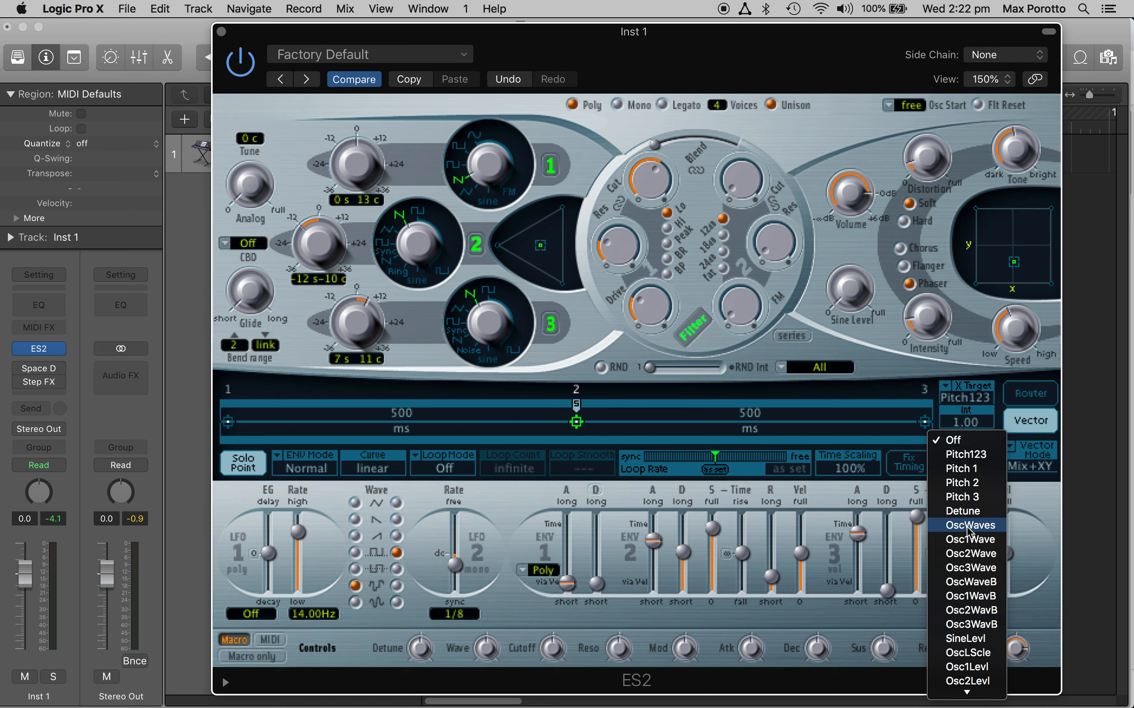
pyautogui.moveTo(966, 692)
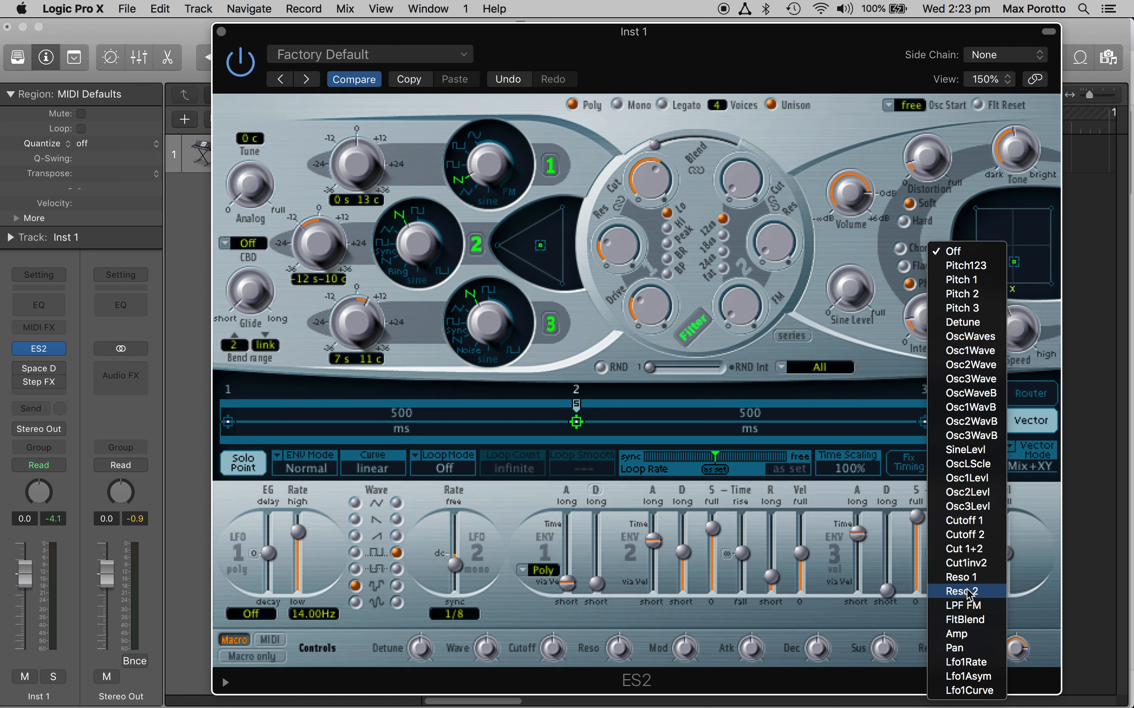
pyautogui.click(968, 521)
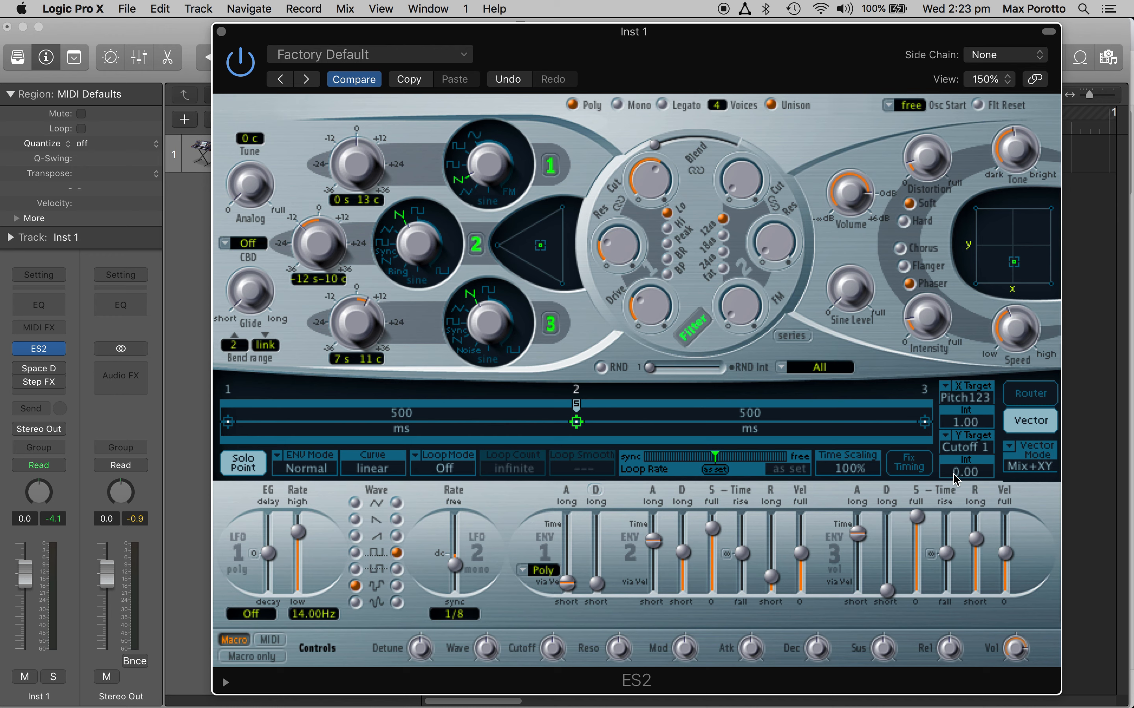
pyautogui.moveTo(955, 477); pyautogui.dragTo(962, 612)
pyautogui.moveTo(1013, 262)
pyautogui.mouseDown()
pyautogui.moveTo(976, 283)
pyautogui.moveTo(932, 198)
pyautogui.moveTo(1012, 252)
pyautogui.mouseUp()
# Step: Select the vector envelope's first point and toggle Solo Point off and back on
pyautogui.click(247, 468)
pyautogui.click(247, 468)
pyautogui.click(227, 425)
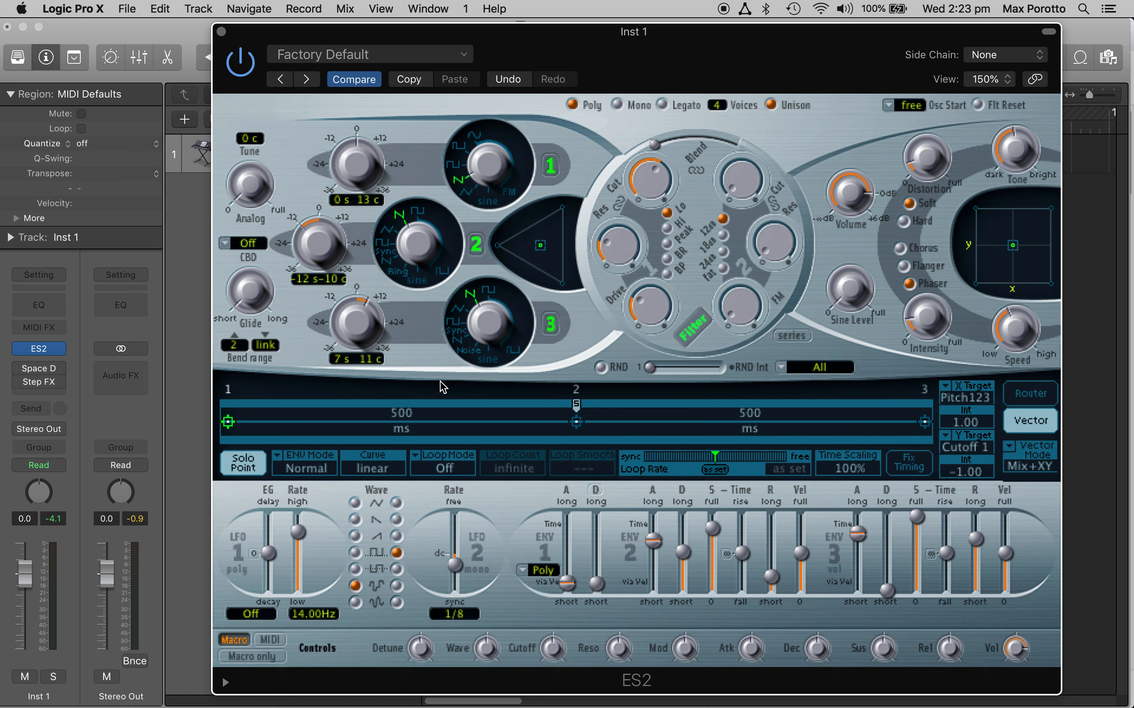
pyautogui.click(245, 468)
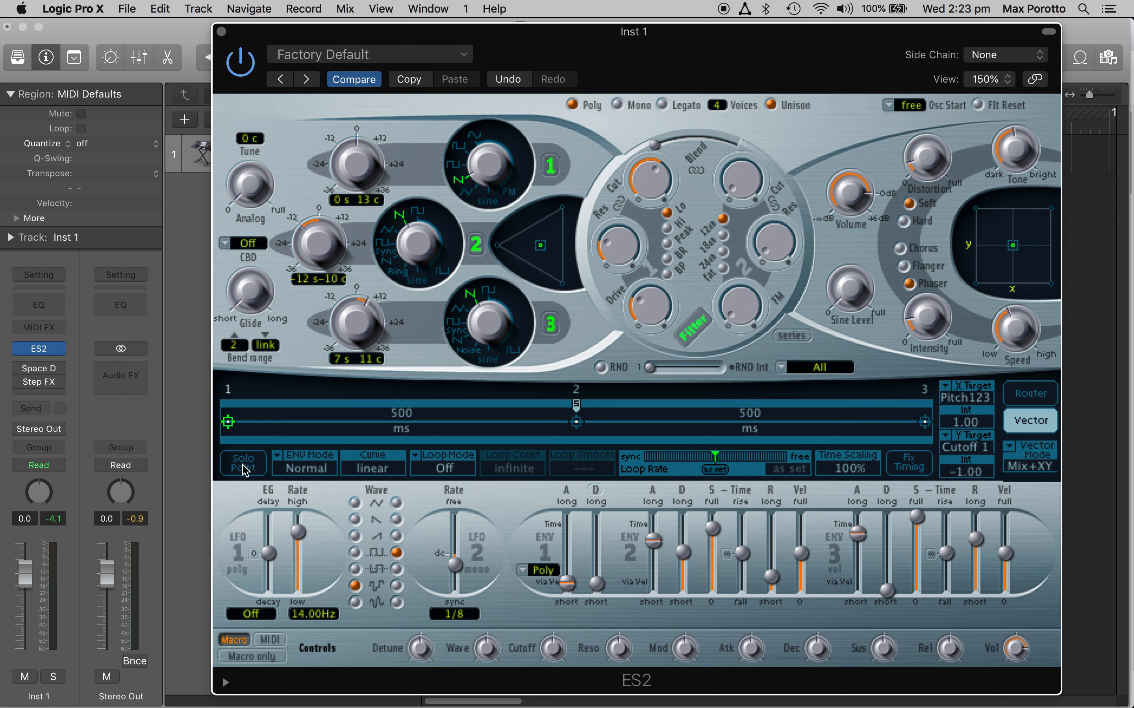
pyautogui.click(244, 468)
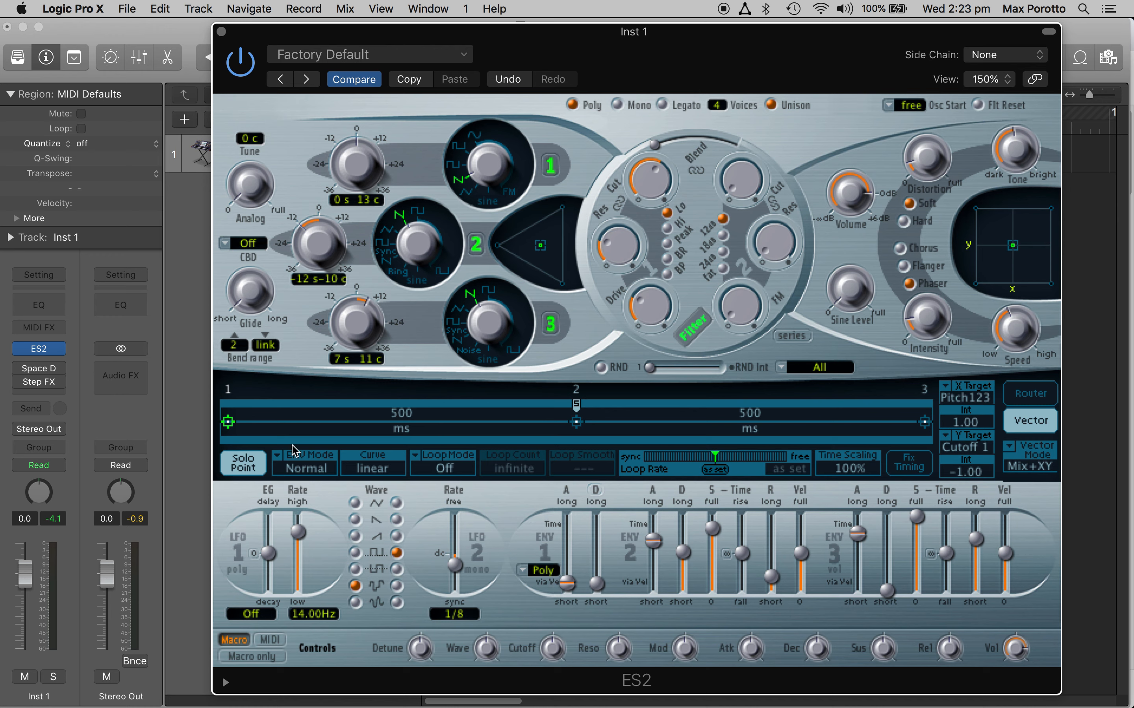
pyautogui.rightClick(371, 426)
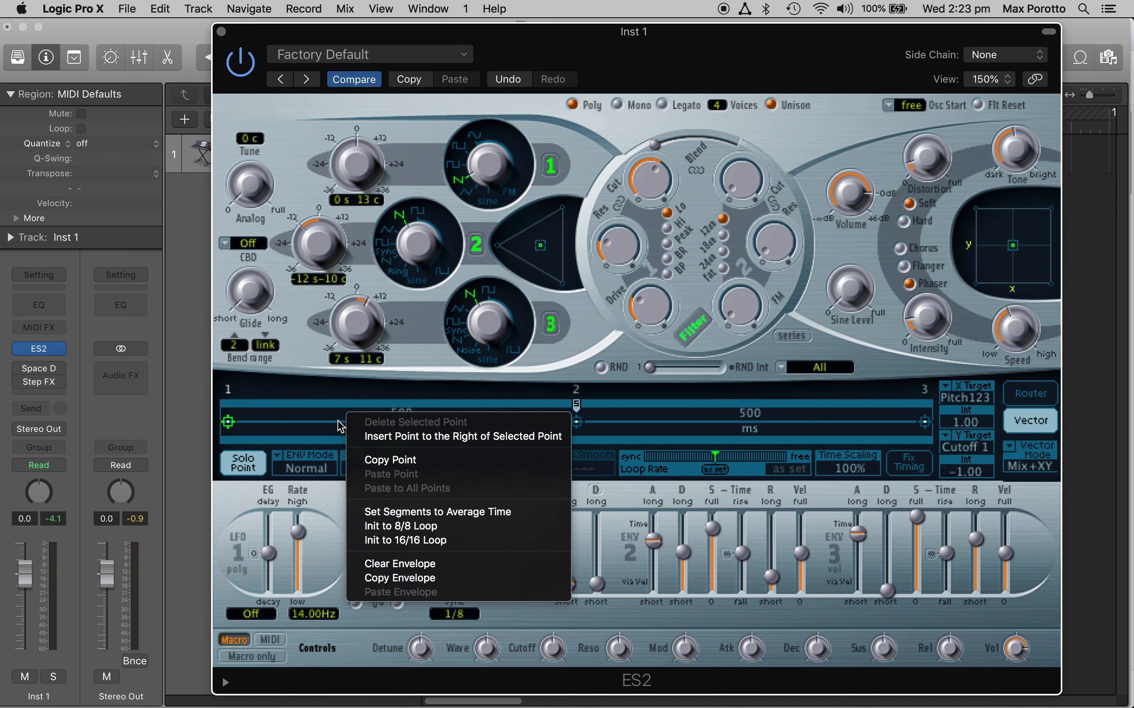
pyautogui.click(300, 437)
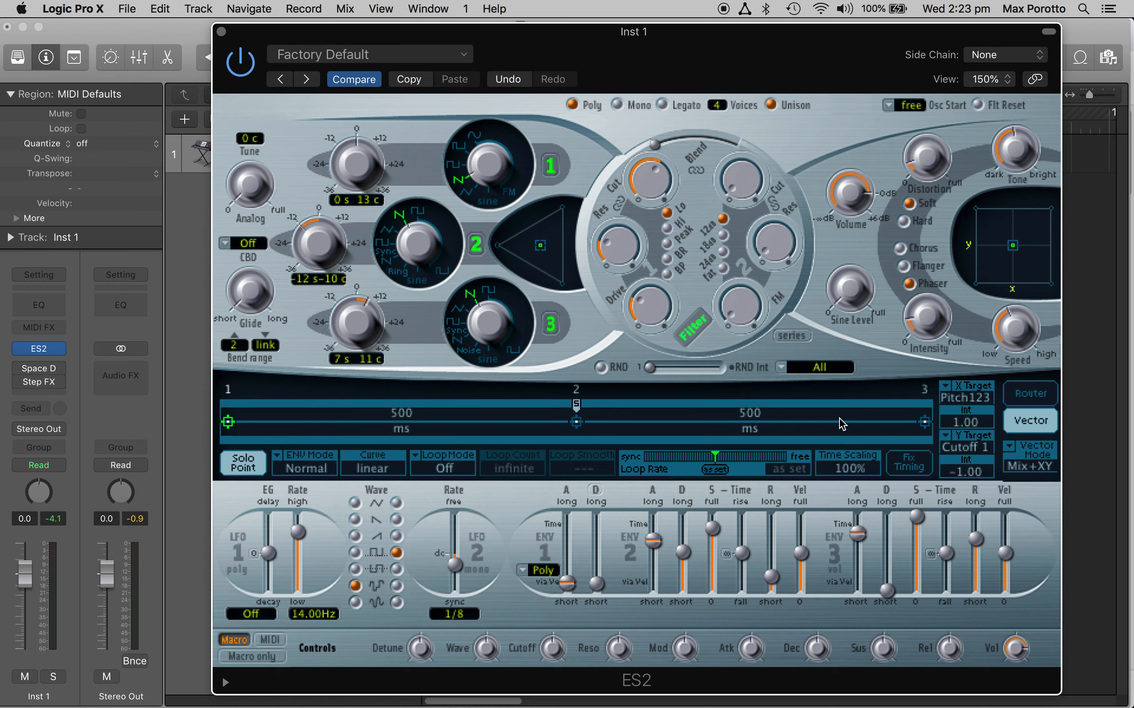
pyautogui.click(399, 426)
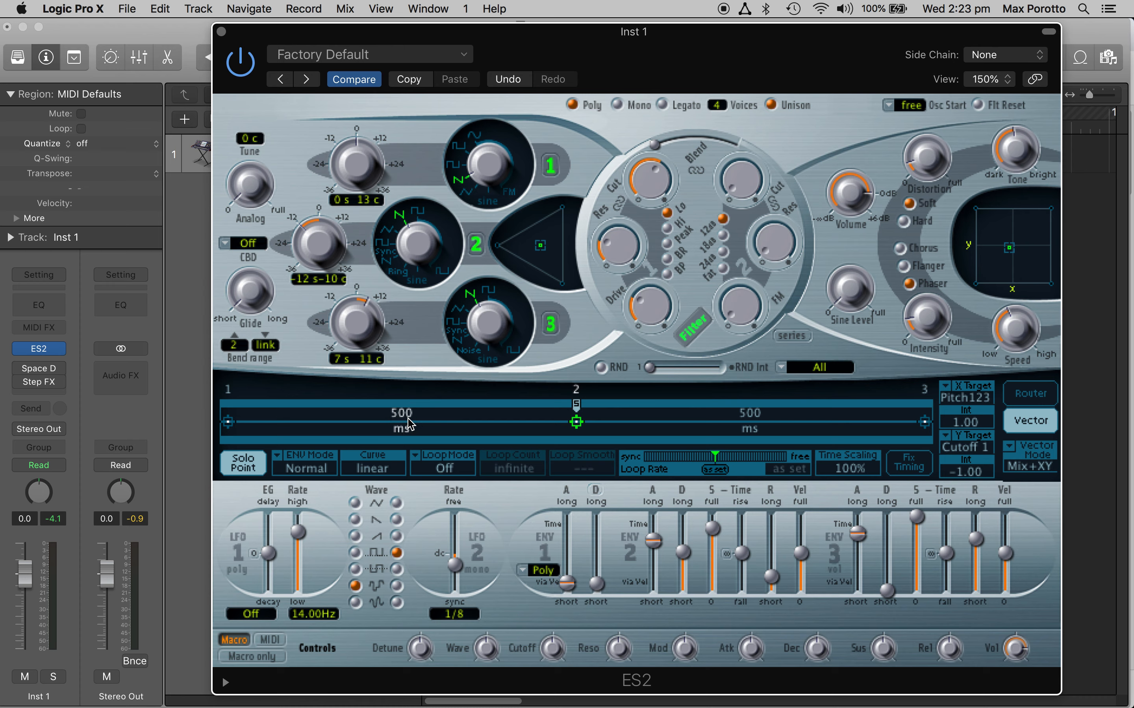
pyautogui.rightClick(409, 424)
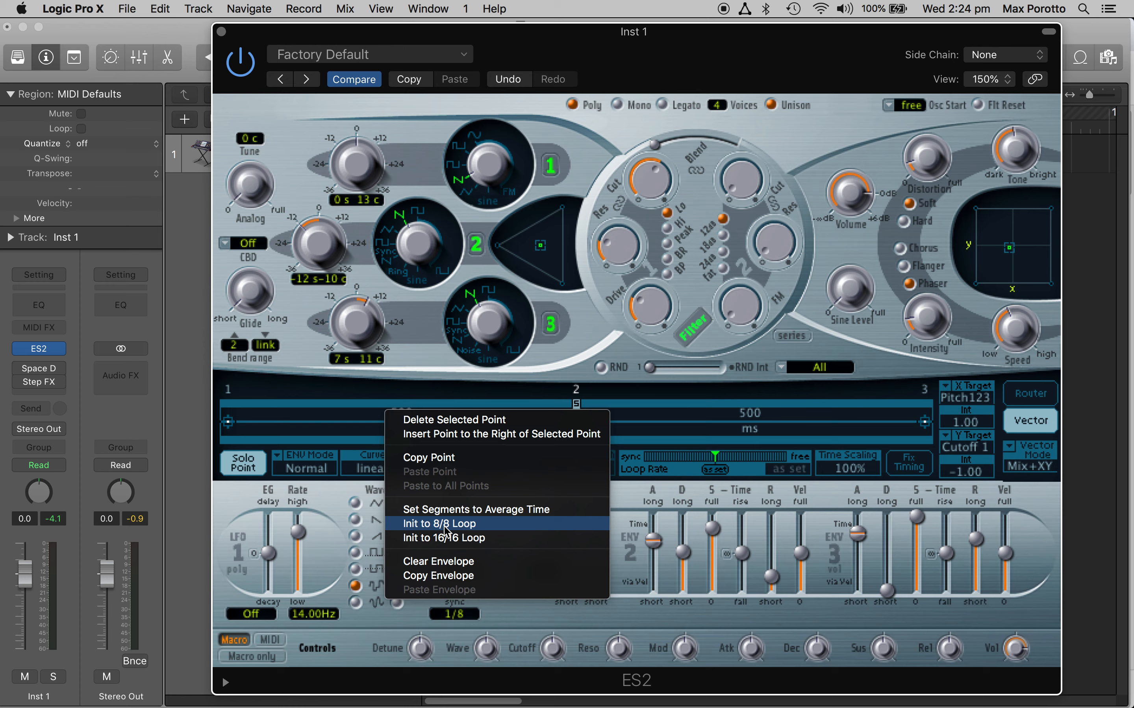
pyautogui.click(289, 420)
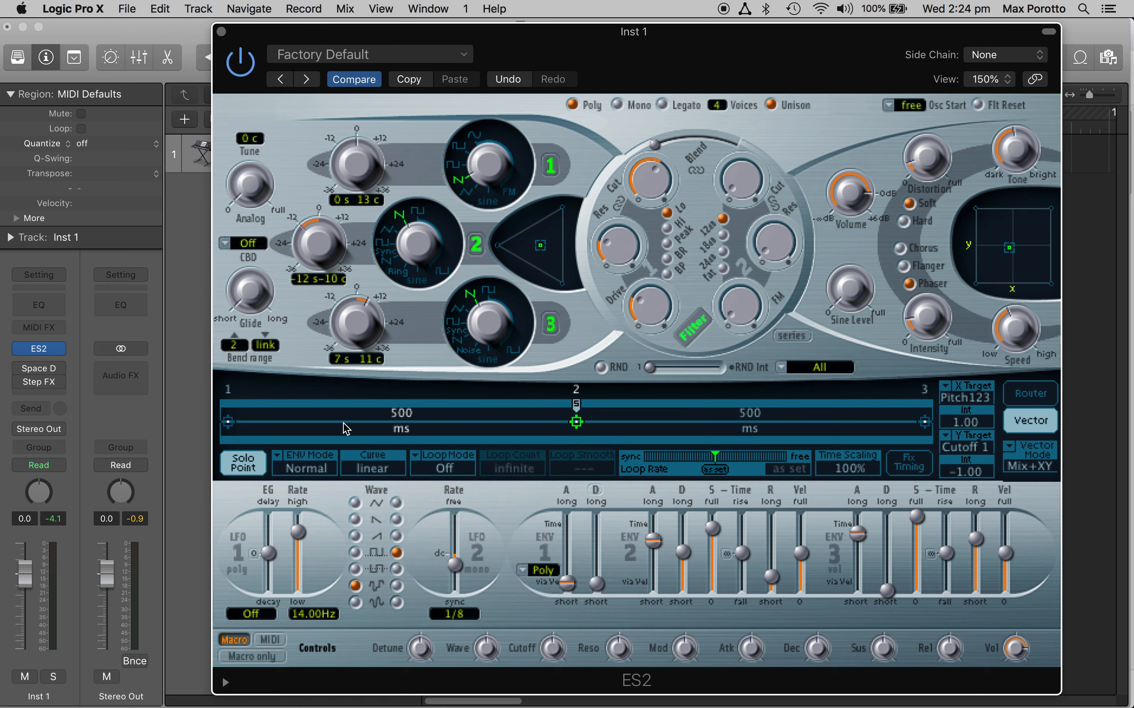
# Step: Initialize the vector envelope to an 8/8 loop and turn Solo Point on
pyautogui.rightClick(330, 424)
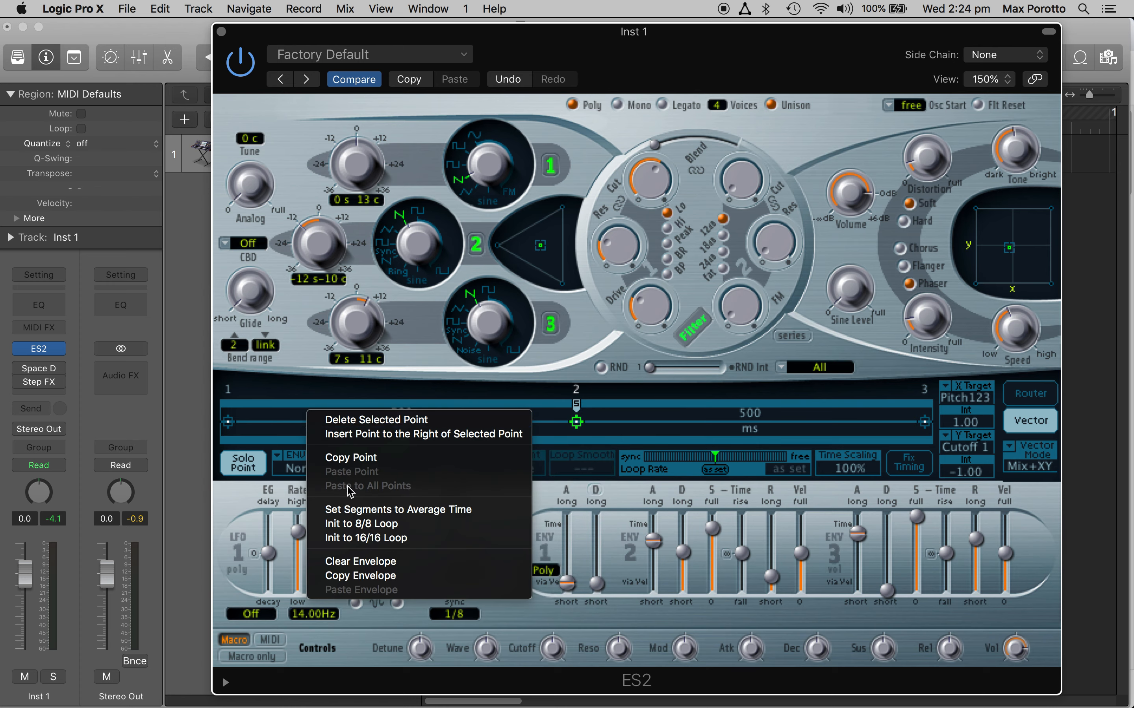
pyautogui.click(375, 524)
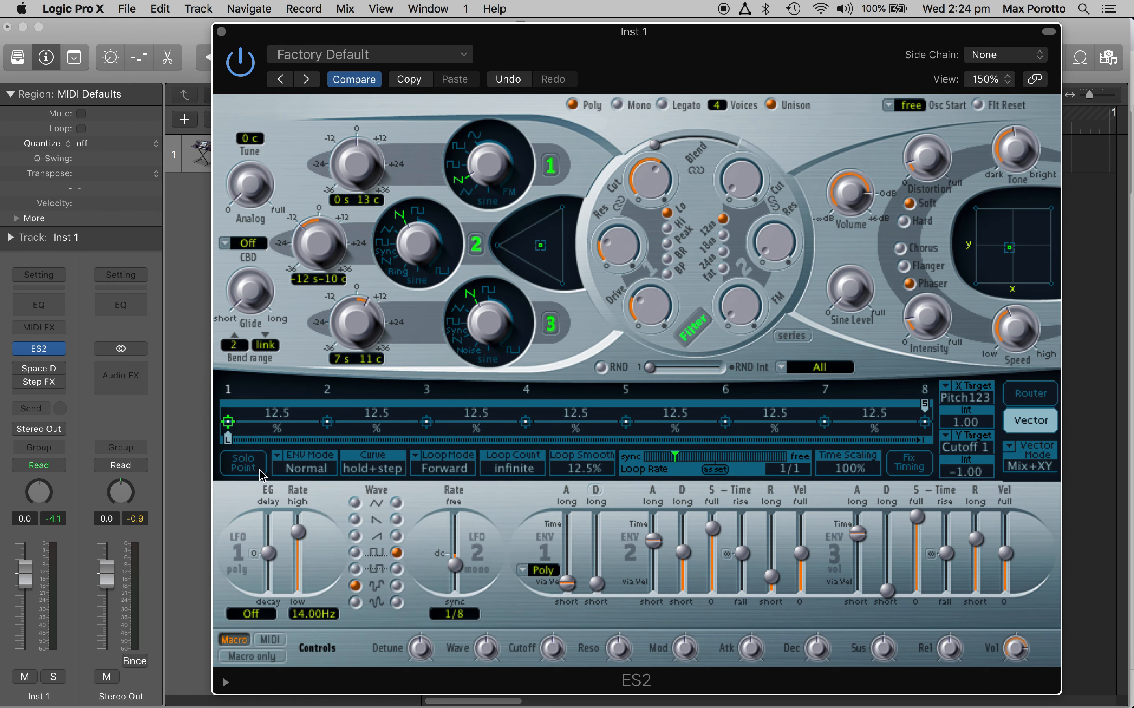
pyautogui.click(243, 466)
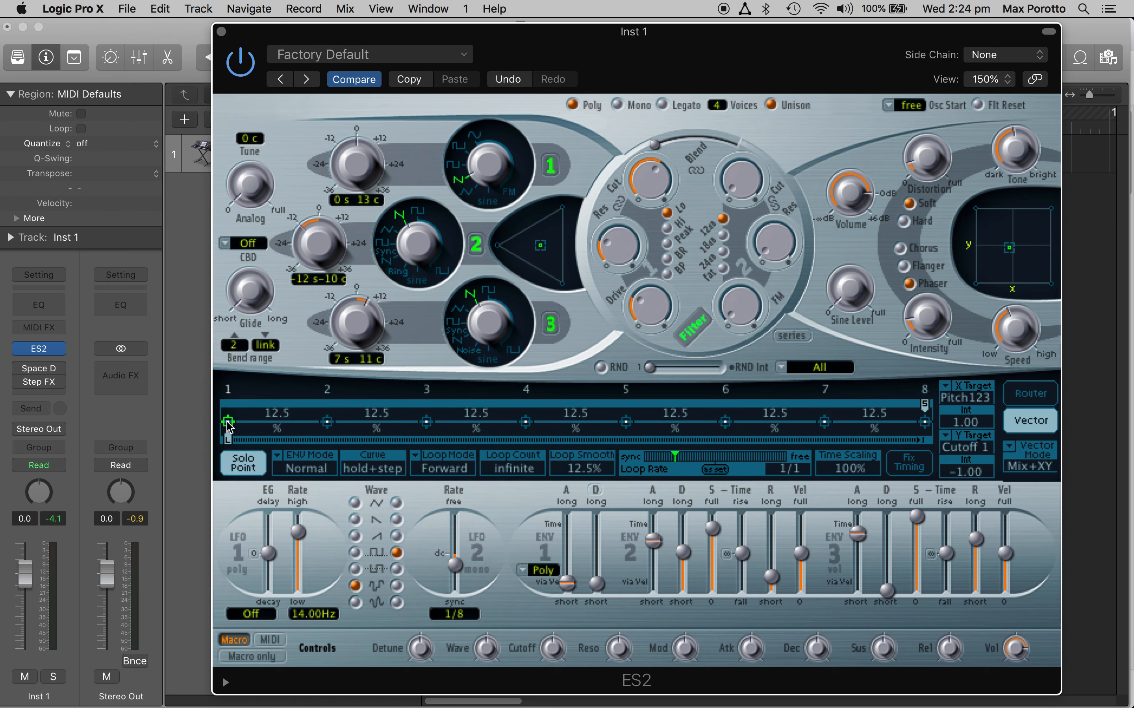
# Step: Step through the 8/8 loop's first five envelope points and return to point 1
pyautogui.click(327, 422)
pyautogui.click(426, 421)
pyautogui.click(525, 422)
pyautogui.click(626, 422)
pyautogui.click(228, 421)
pyautogui.click(327, 421)
pyautogui.click(426, 421)
pyautogui.click(228, 423)
# Step: Try several XY positions for point 1 with Solo Point off and on, leaving it at a low X and fairly high Y
pyautogui.moveTo(1008, 248); pyautogui.dragTo(1038, 277)
pyautogui.moveTo(1033, 281); pyautogui.dragTo(990, 268)
pyautogui.click(243, 464)
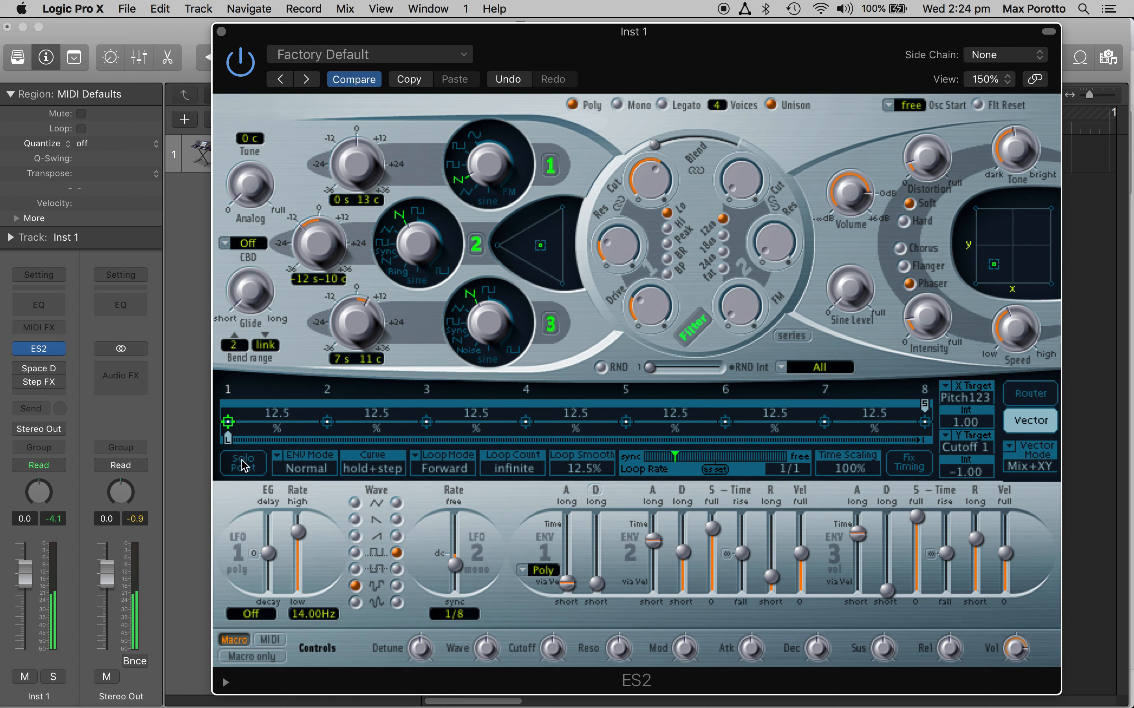
pyautogui.click(242, 465)
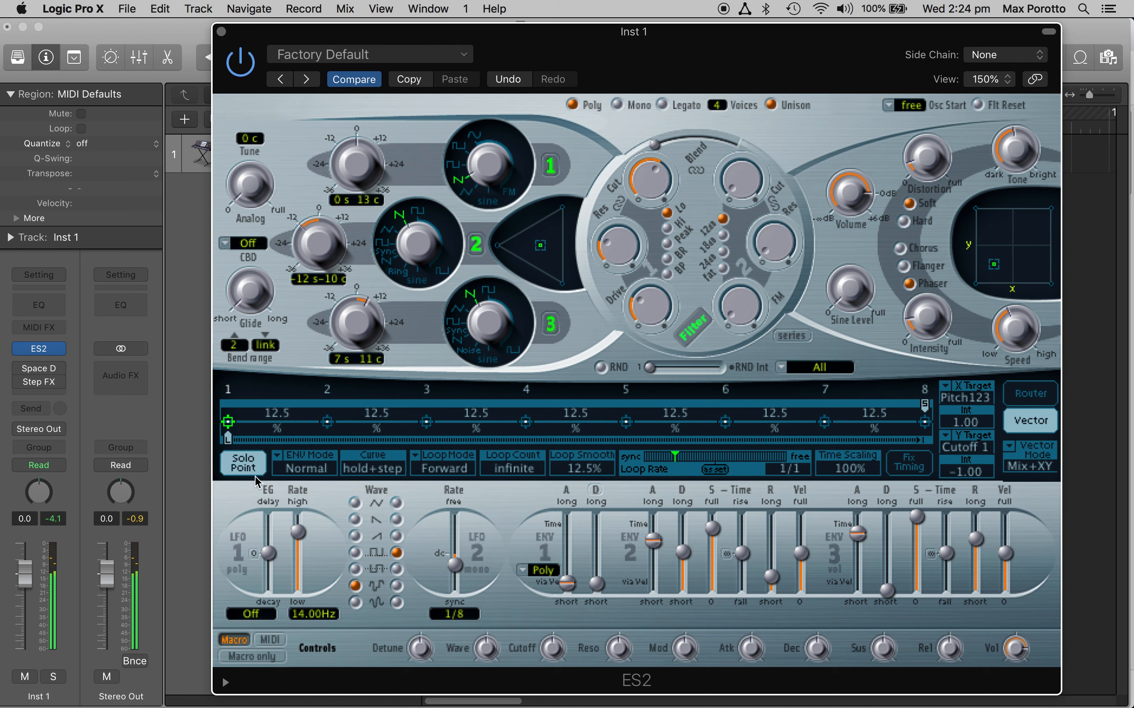
pyautogui.moveTo(996, 271); pyautogui.dragTo(1044, 263)
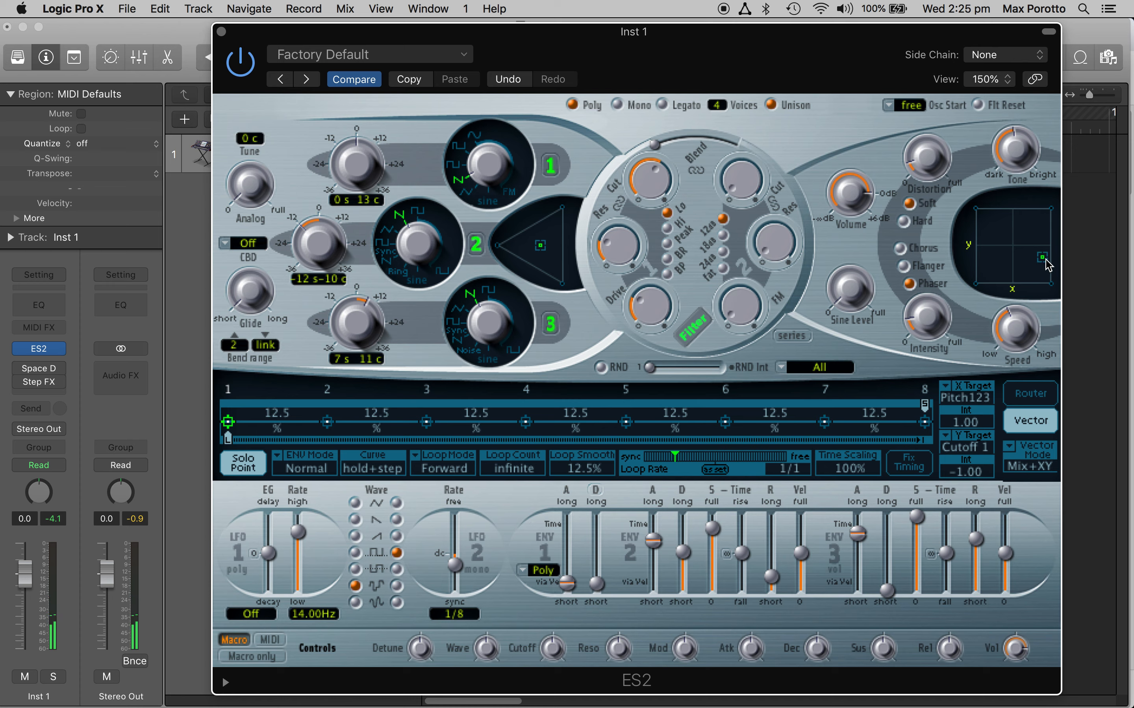
pyautogui.moveTo(1045, 265); pyautogui.dragTo(986, 229)
# Step: Set XY positions for points 2 to 4: point 2 high X and slightly high Y, point 3 low X and low Y, point 4 high Y
pyautogui.click(334, 424)
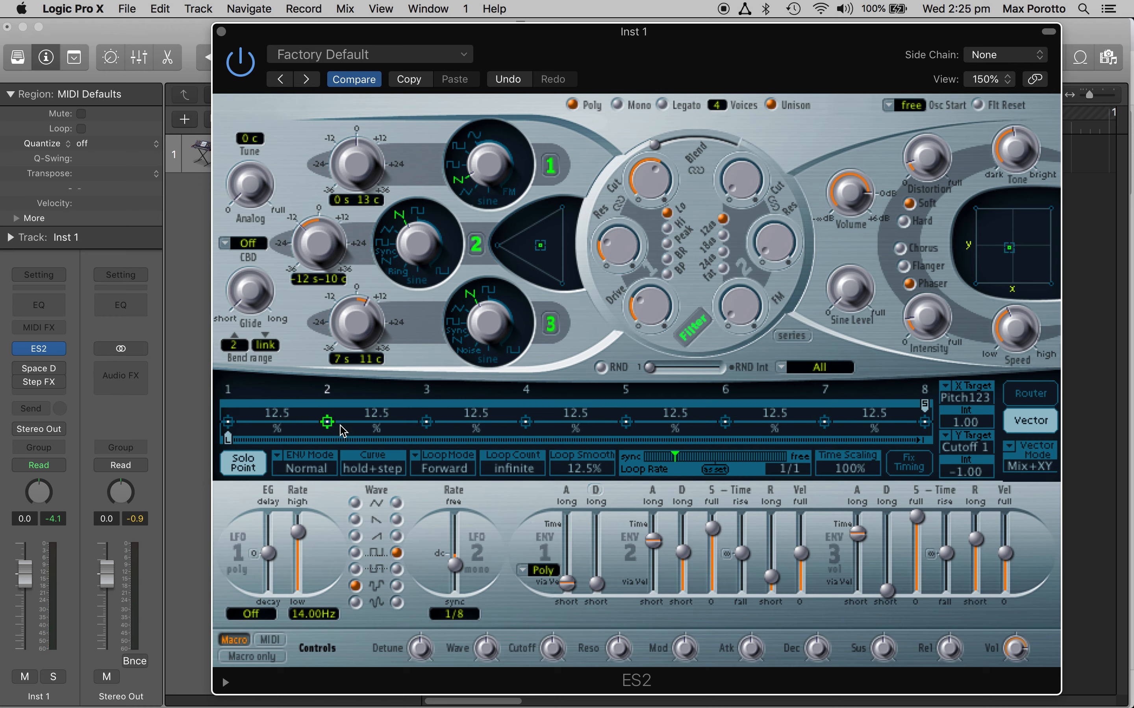
pyautogui.moveTo(1012, 250); pyautogui.dragTo(1031, 235)
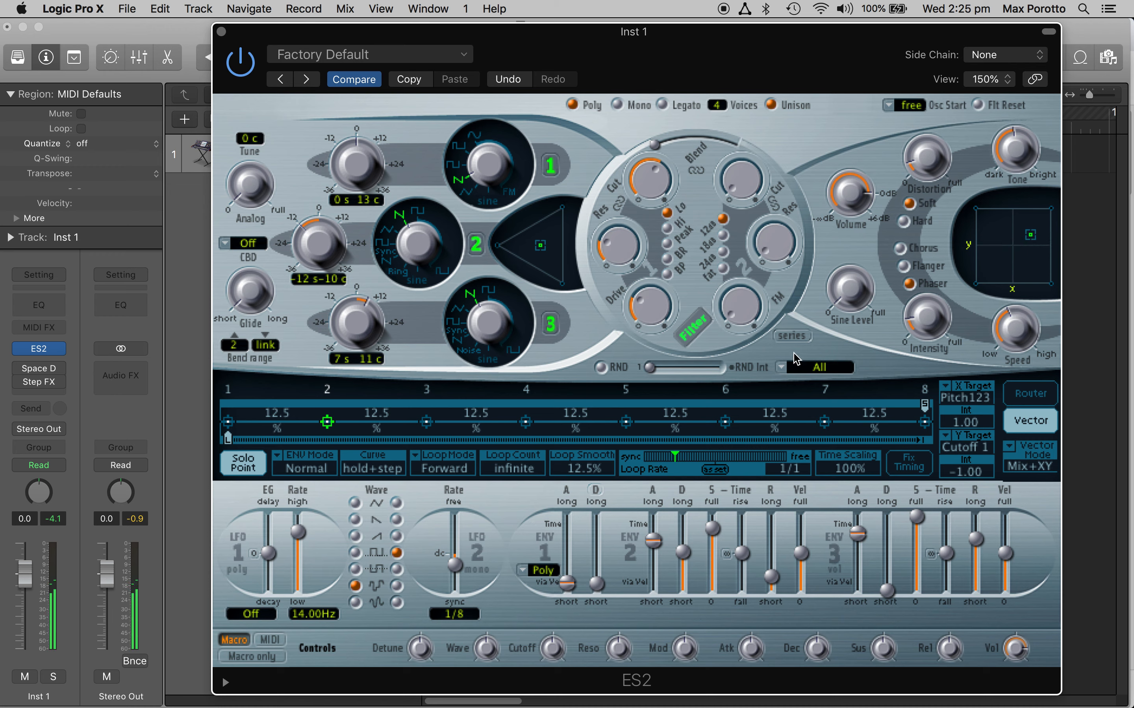
pyautogui.click(426, 423)
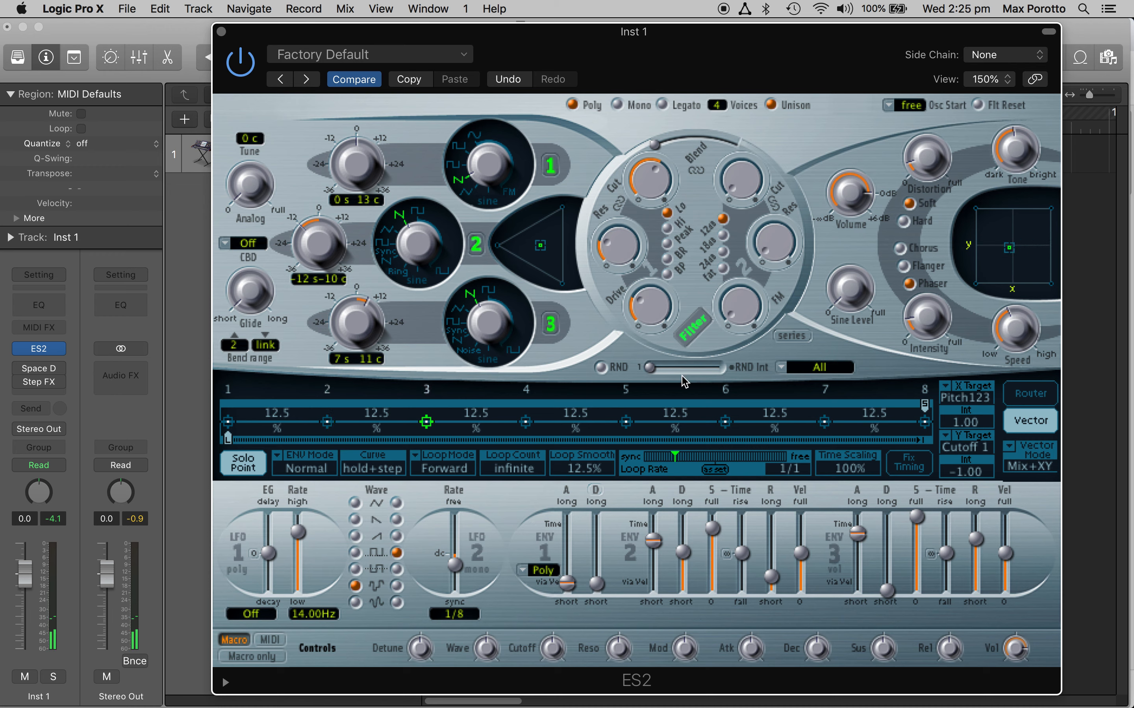
pyautogui.moveTo(1011, 248); pyautogui.dragTo(999, 268)
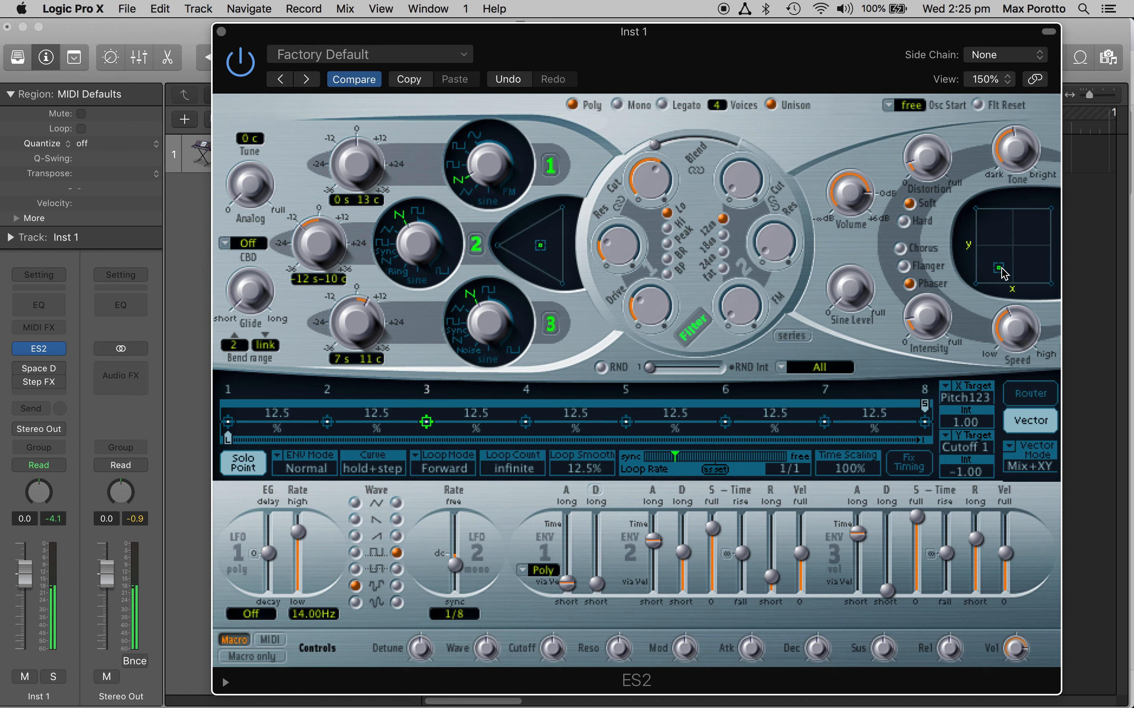
pyautogui.click(528, 423)
pyautogui.moveTo(1008, 256); pyautogui.dragTo(1003, 224)
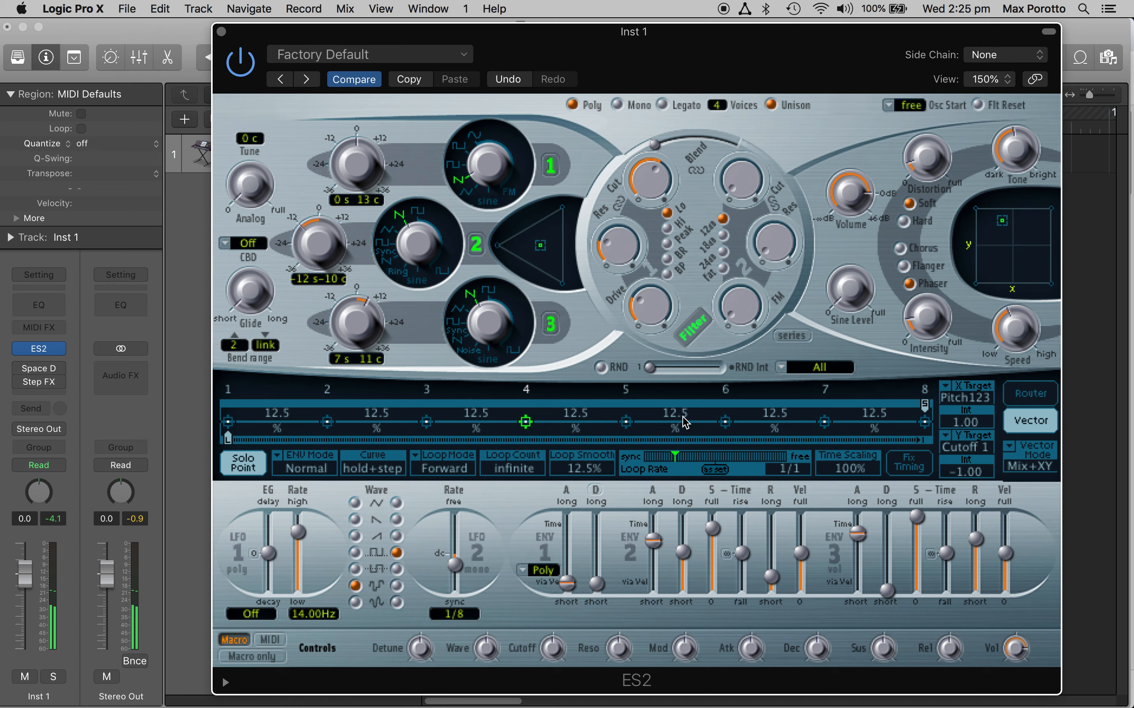
# Step: Set XY positions for points 5, 7 and 8: point 5 at high X and centred Y, points 7 and 8 at low X and low Y
pyautogui.click(625, 423)
pyautogui.moveTo(1021, 282); pyautogui.dragTo(1045, 245)
pyautogui.click(725, 423)
pyautogui.click(825, 423)
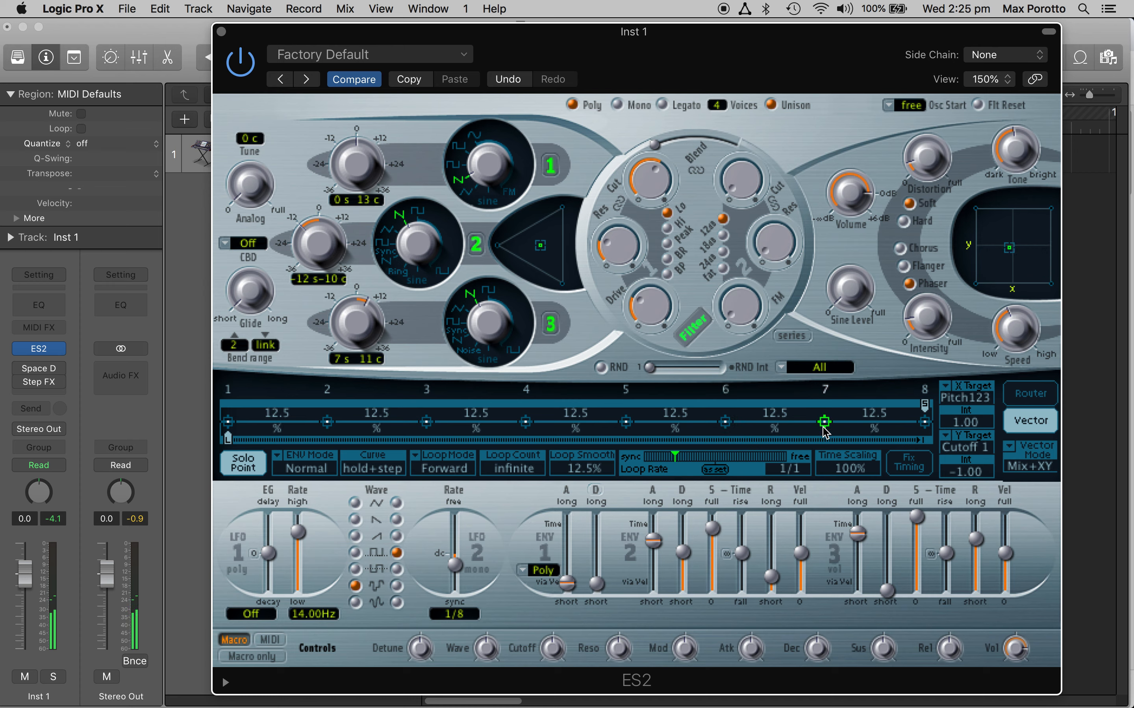
pyautogui.moveTo(1009, 248); pyautogui.dragTo(999, 273)
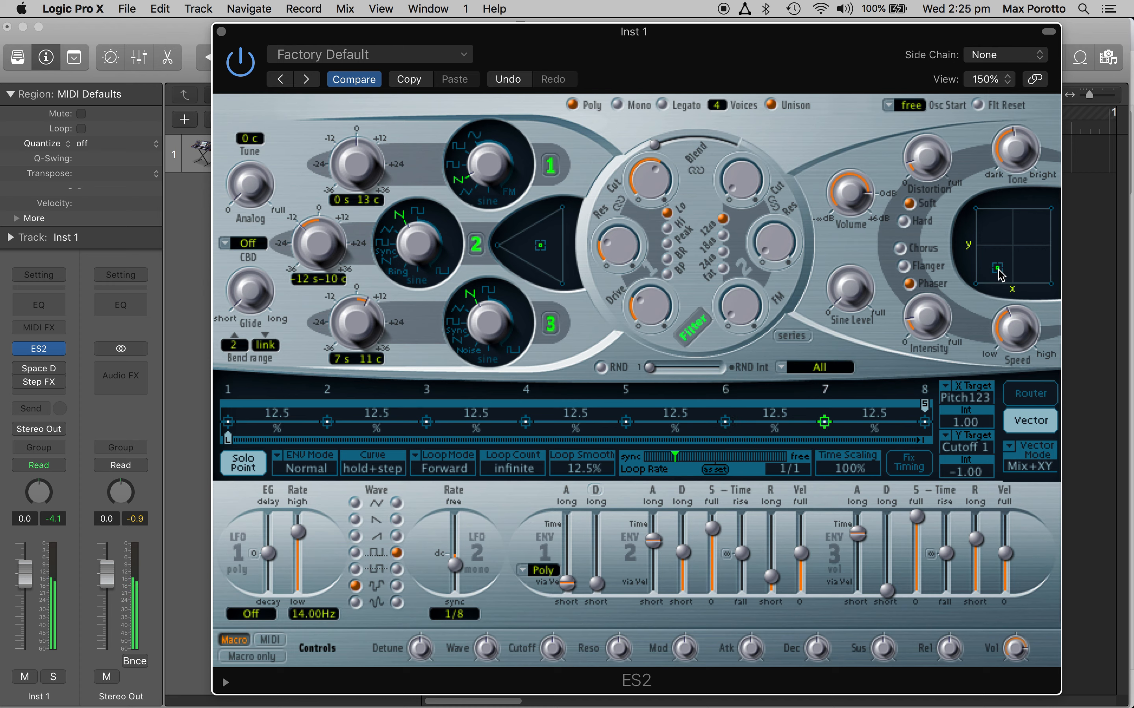
pyautogui.click(924, 422)
pyautogui.moveTo(1035, 236); pyautogui.dragTo(990, 271)
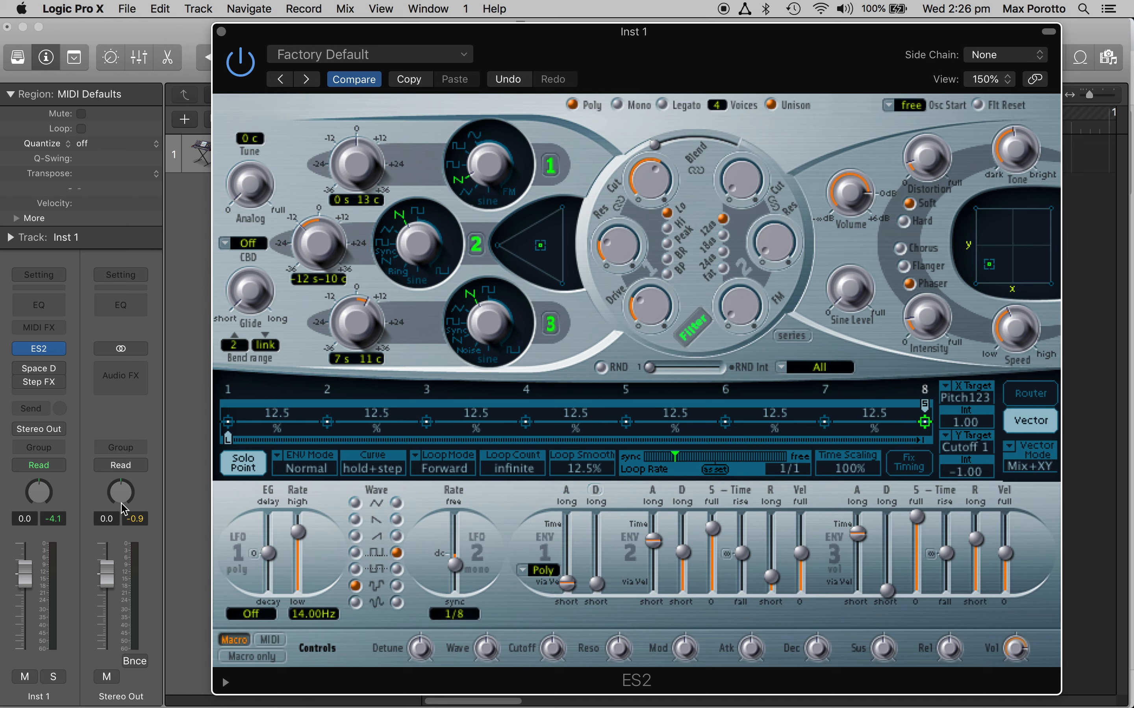
# Step: Turn Solo Point off and, after trying a 1/8 loop rate, set the loop rate to 1 bar, keeping ENV Mode on Normal
pyautogui.click(245, 471)
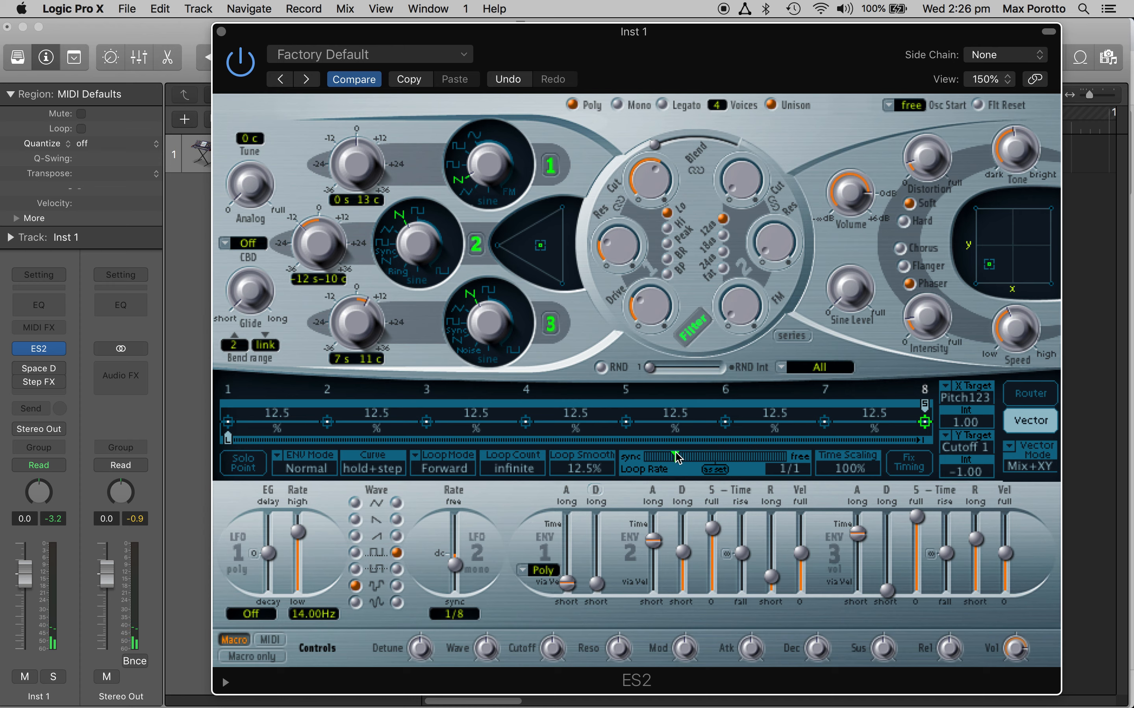
pyautogui.moveTo(678, 456)
pyautogui.mouseDown()
pyautogui.moveTo(720, 475)
pyautogui.moveTo(716, 459)
pyautogui.moveTo(693, 458)
pyautogui.mouseUp()
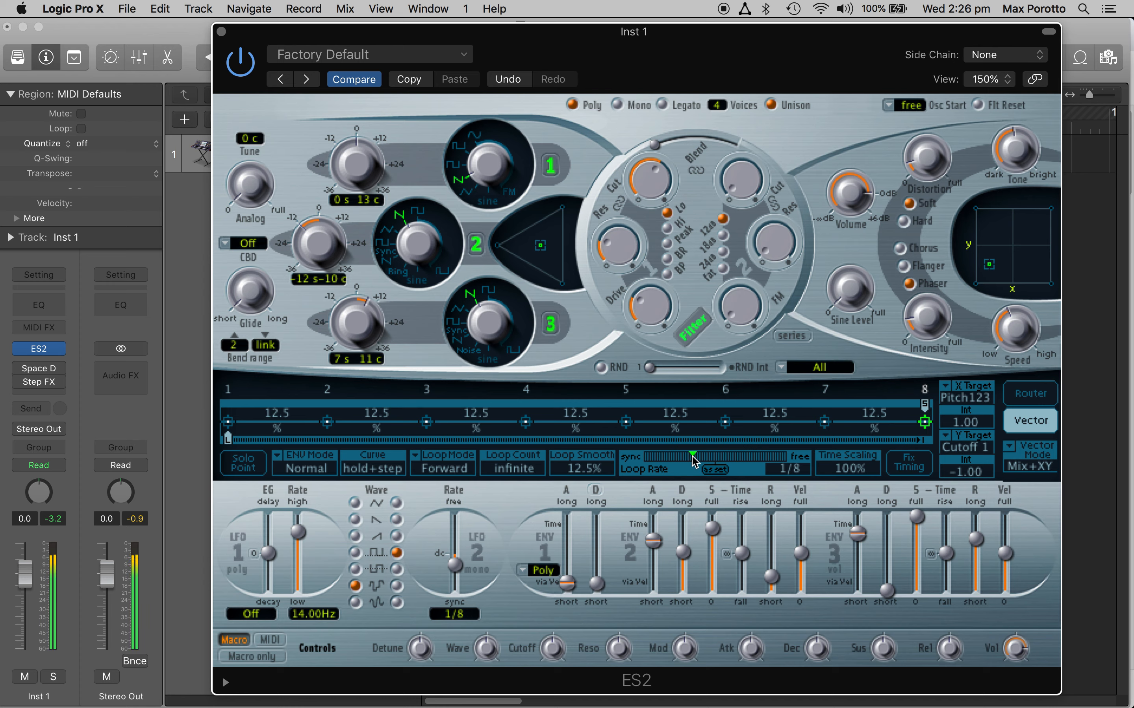
pyautogui.moveTo(689, 460)
pyautogui.mouseDown()
pyautogui.moveTo(670, 457)
pyautogui.moveTo(680, 459)
pyautogui.mouseUp()
pyautogui.moveTo(681, 457); pyautogui.dragTo(672, 458)
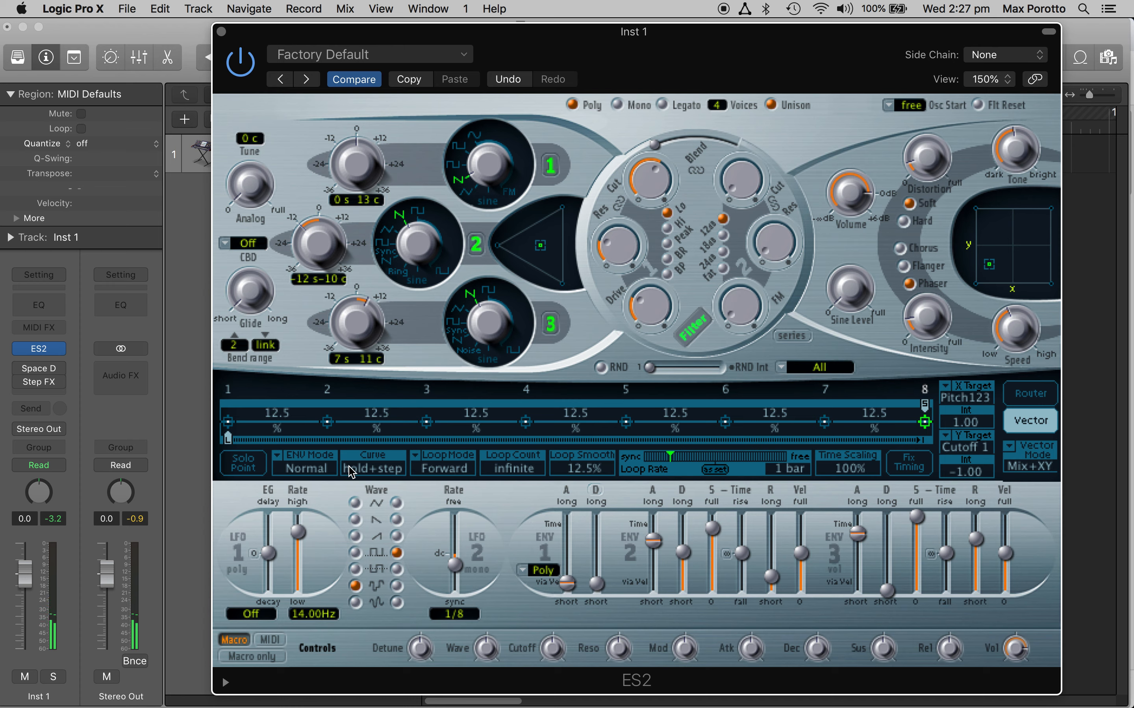
pyautogui.click(281, 463)
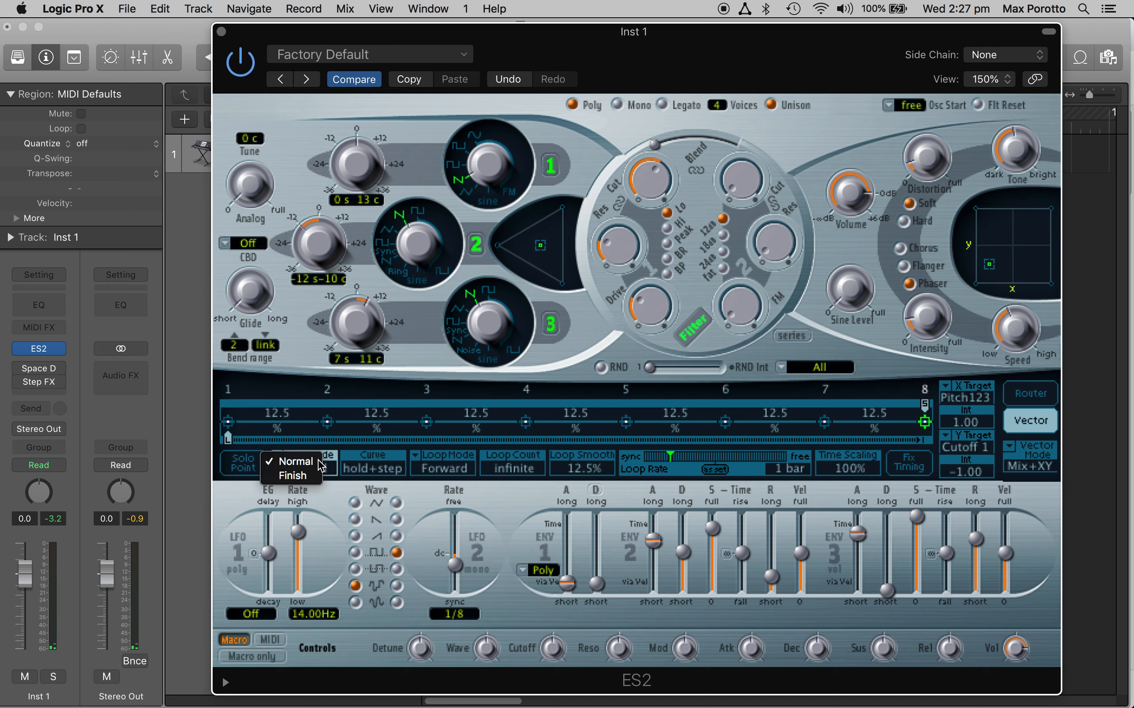
pyautogui.click(274, 463)
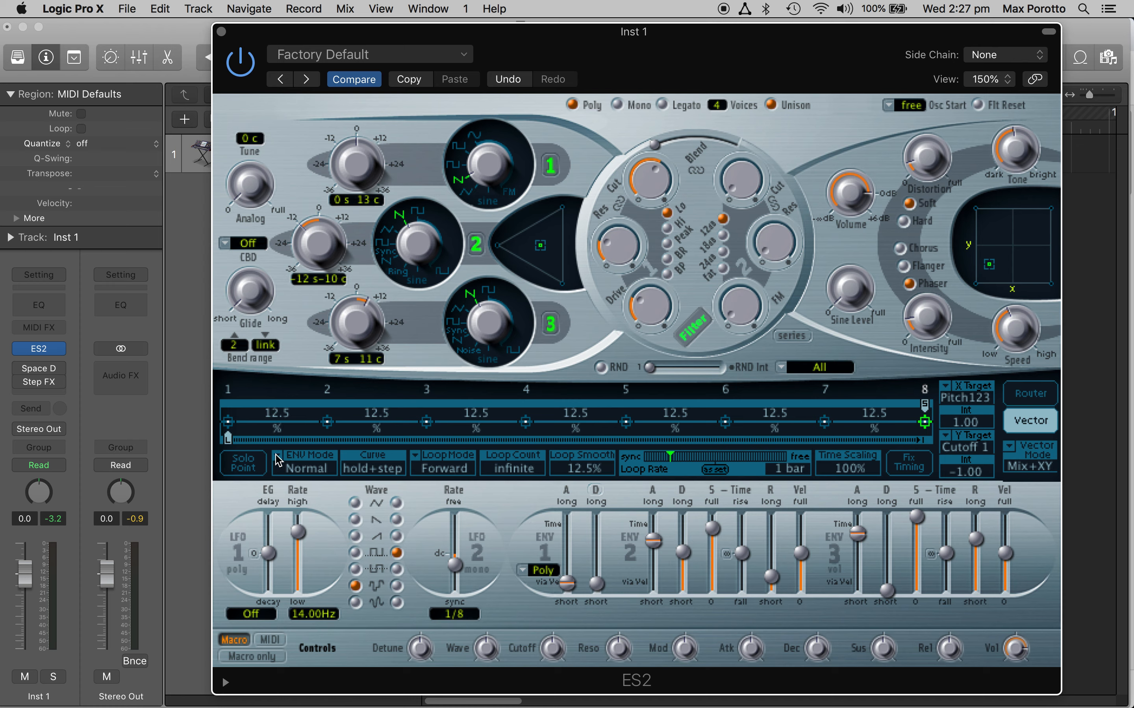
# Step: Set the vector envelope's ENV Mode to Finish and its Loop Mode to Backward
pyautogui.click(278, 461)
pyautogui.click(290, 477)
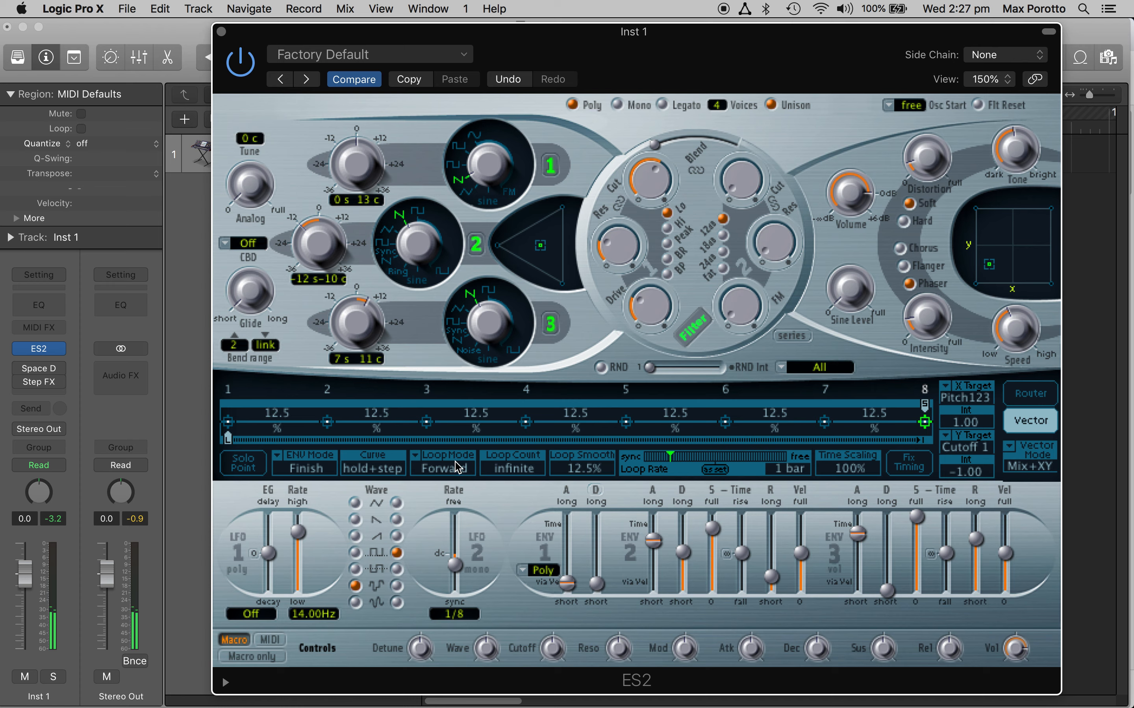
pyautogui.click(418, 462)
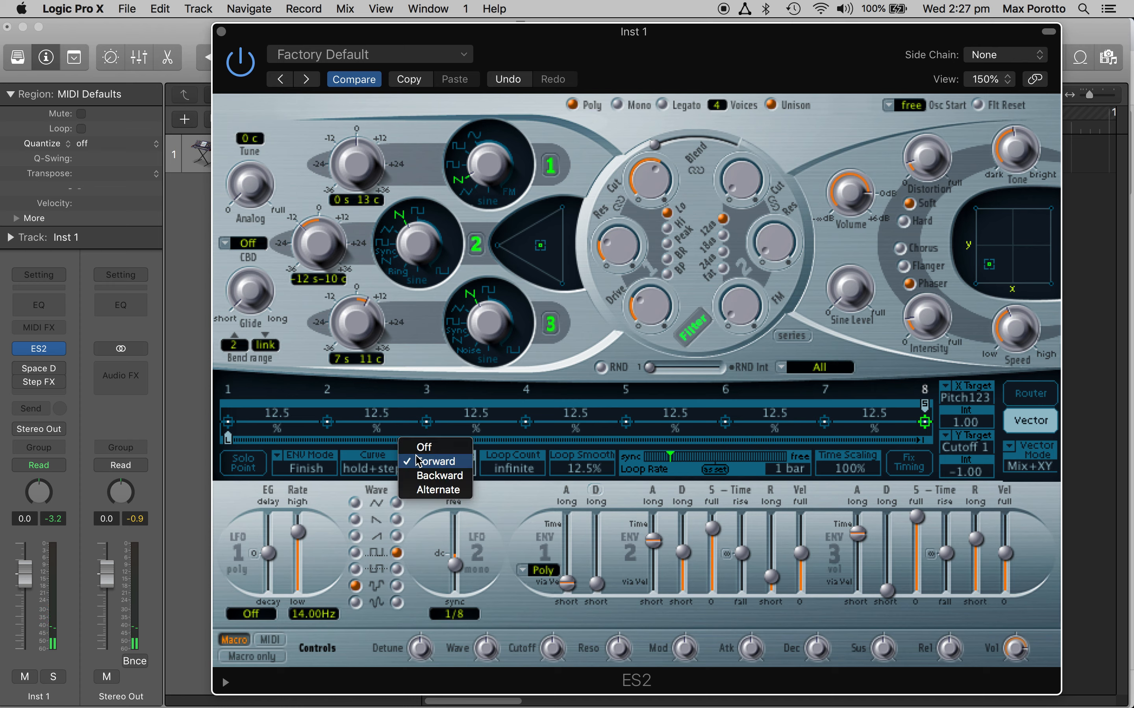
pyautogui.click(436, 475)
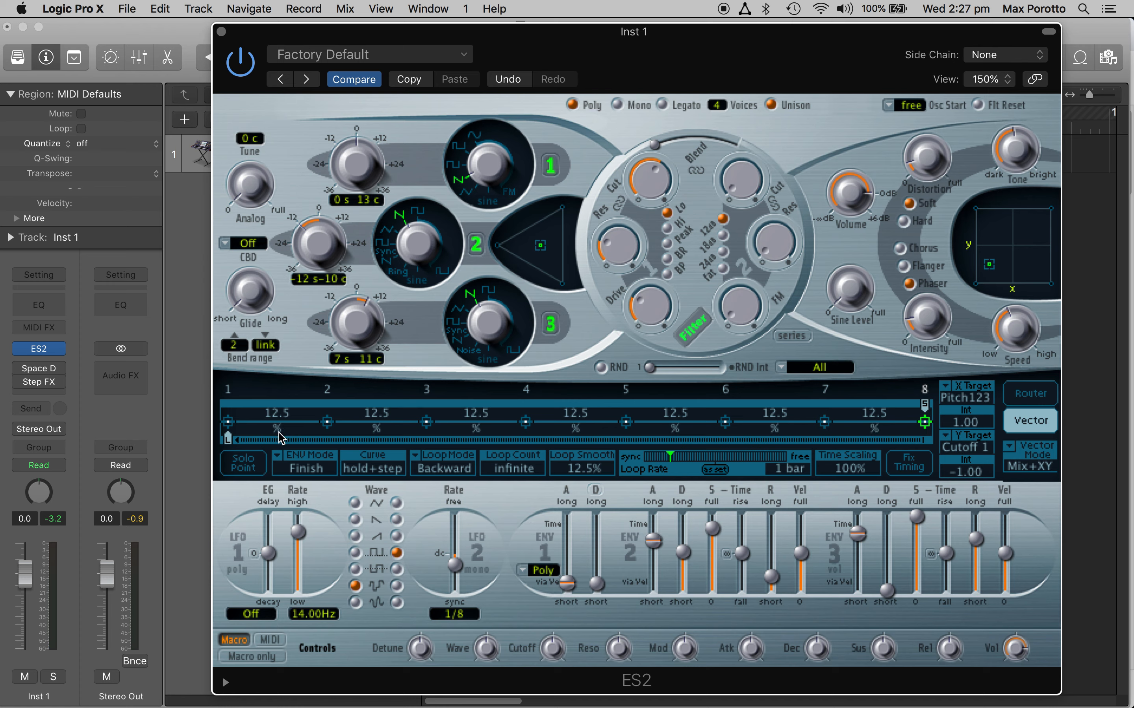
# Step: Try uneven segment times, with 7.7% after point 3, 9.8% after point 6 and 29.7% after point 7, and fix the timing
pyautogui.click(428, 423)
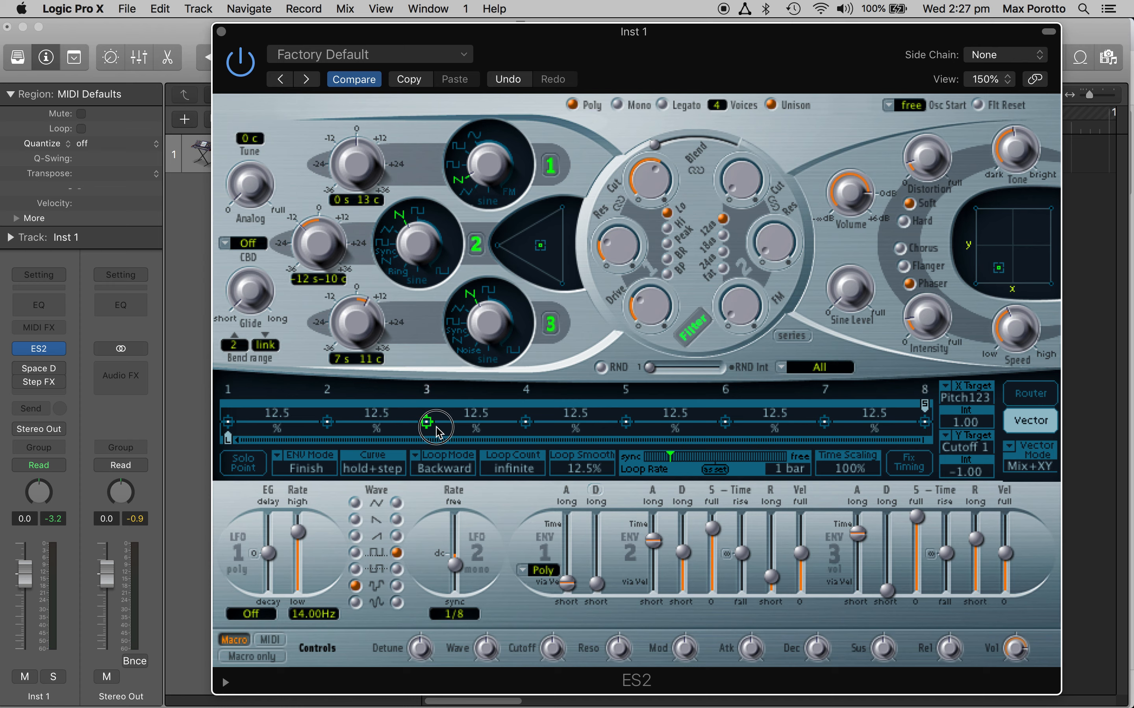
pyautogui.moveTo(476, 413); pyautogui.dragTo(482, 419)
pyautogui.moveTo(774, 420); pyautogui.dragTo(774, 424)
pyautogui.moveTo(874, 414); pyautogui.dragTo(875, 402)
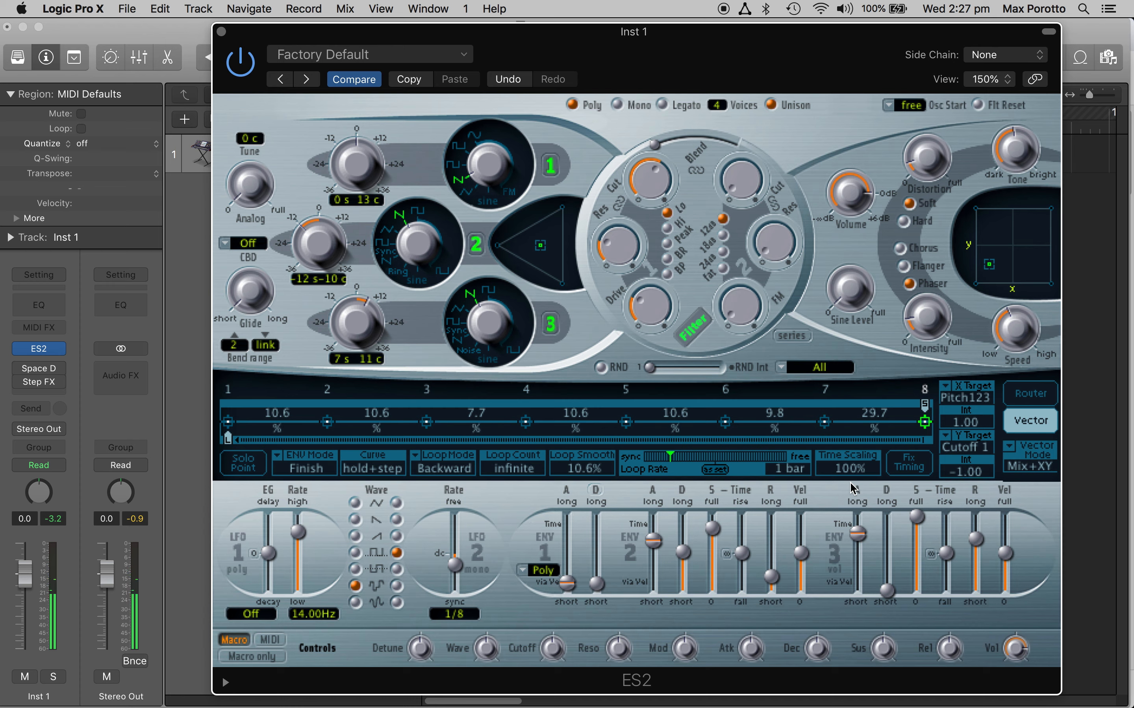
pyautogui.click(910, 470)
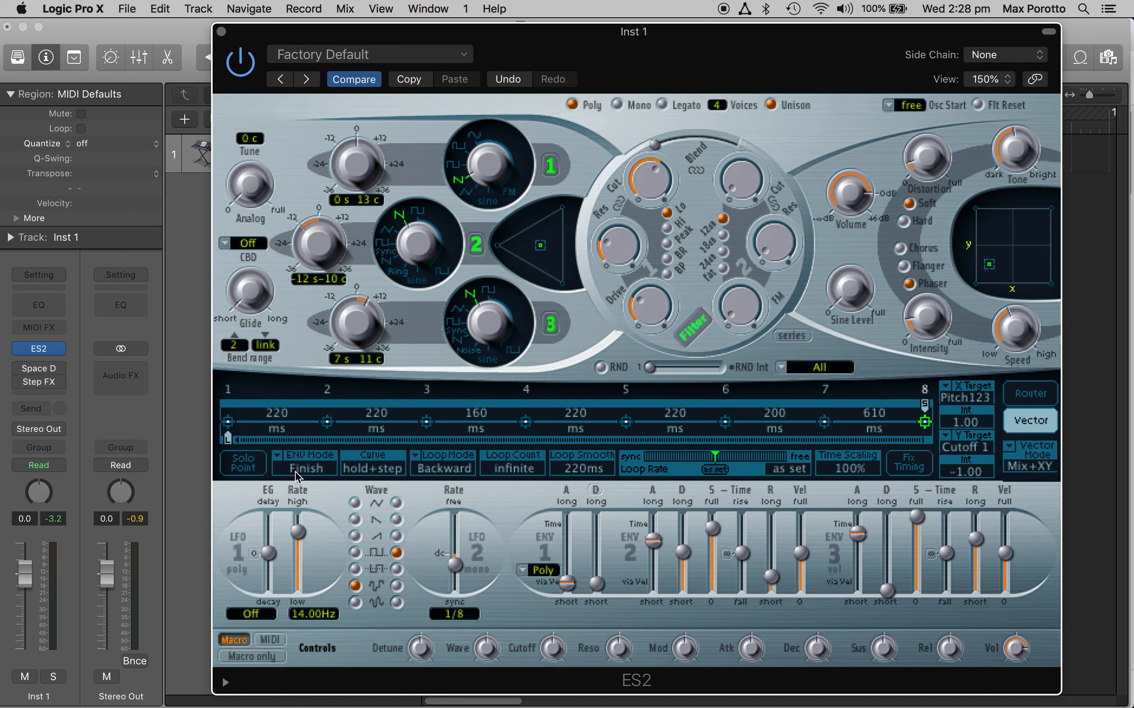
# Step: Initialize the vector envelope to an 8/8 loop
pyautogui.rightClick(296, 423)
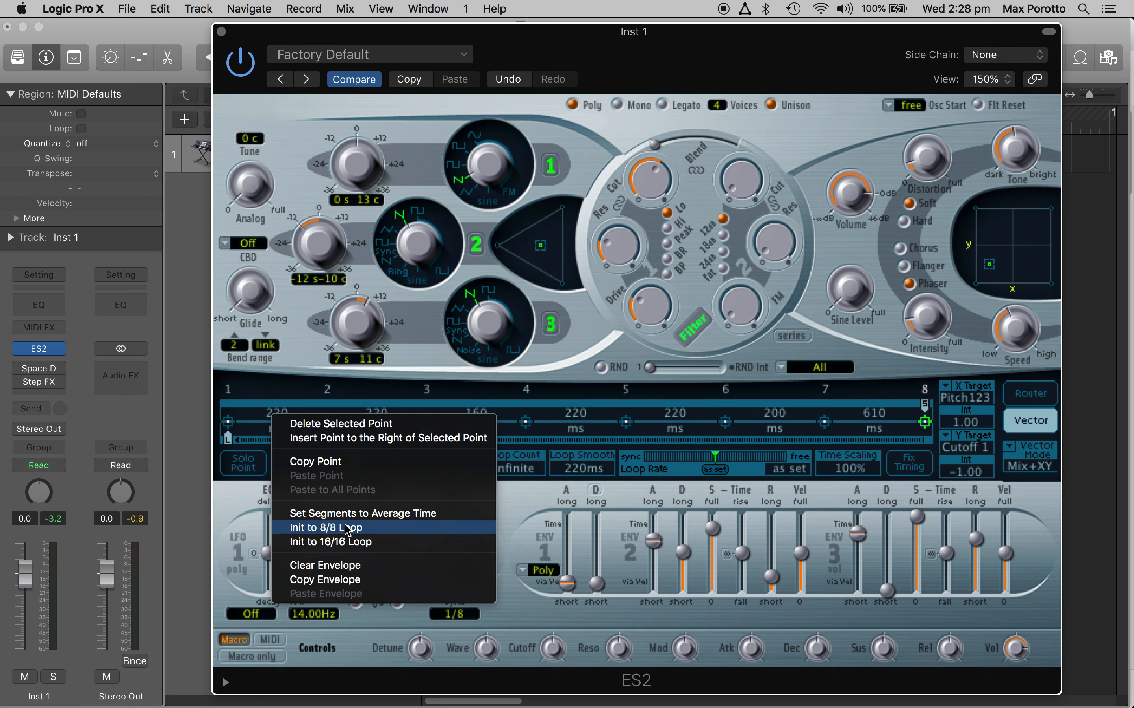
pyautogui.click(357, 529)
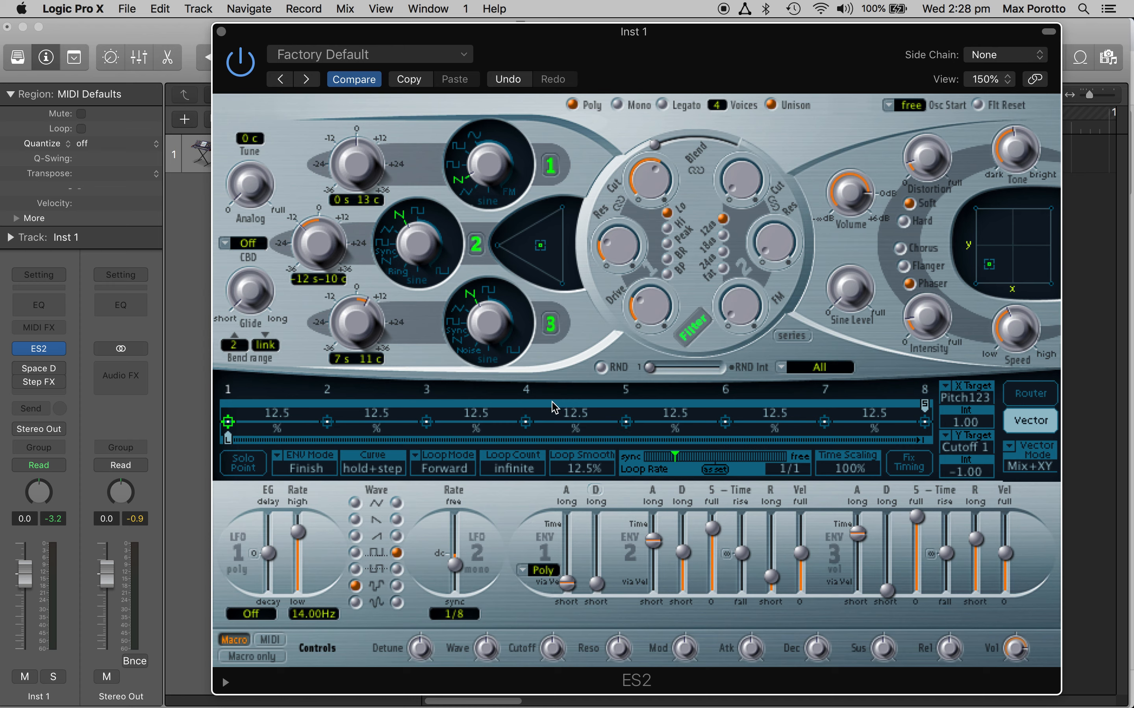
pyautogui.rightClick(277, 421)
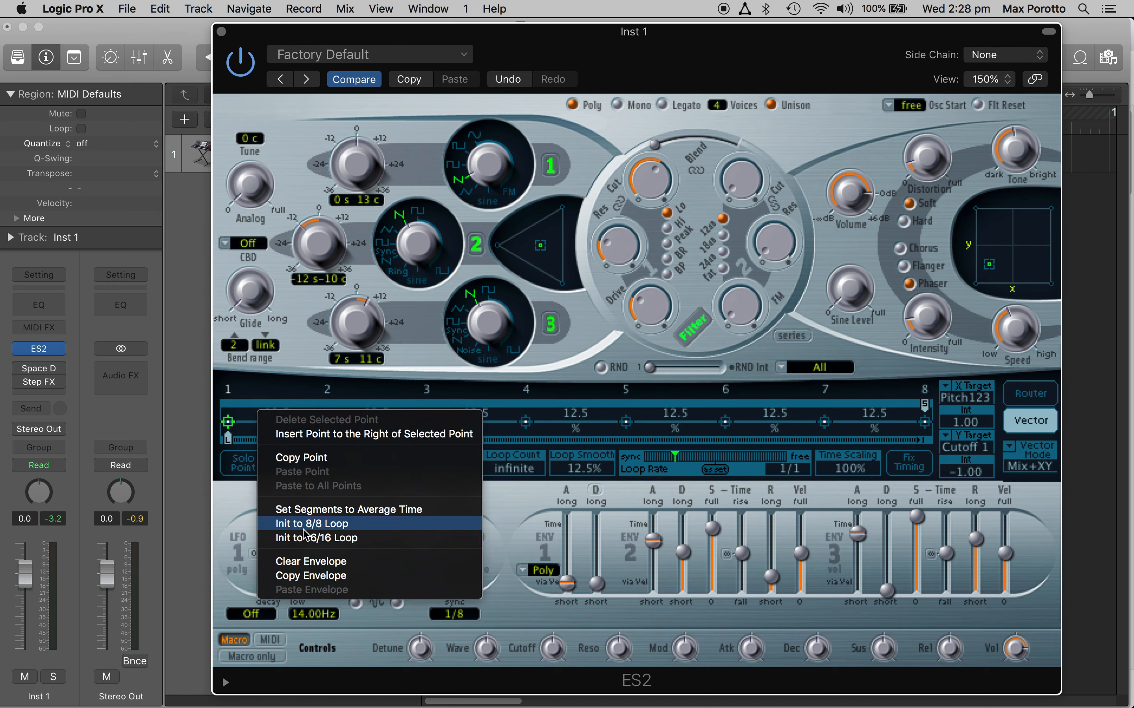
pyautogui.click(324, 524)
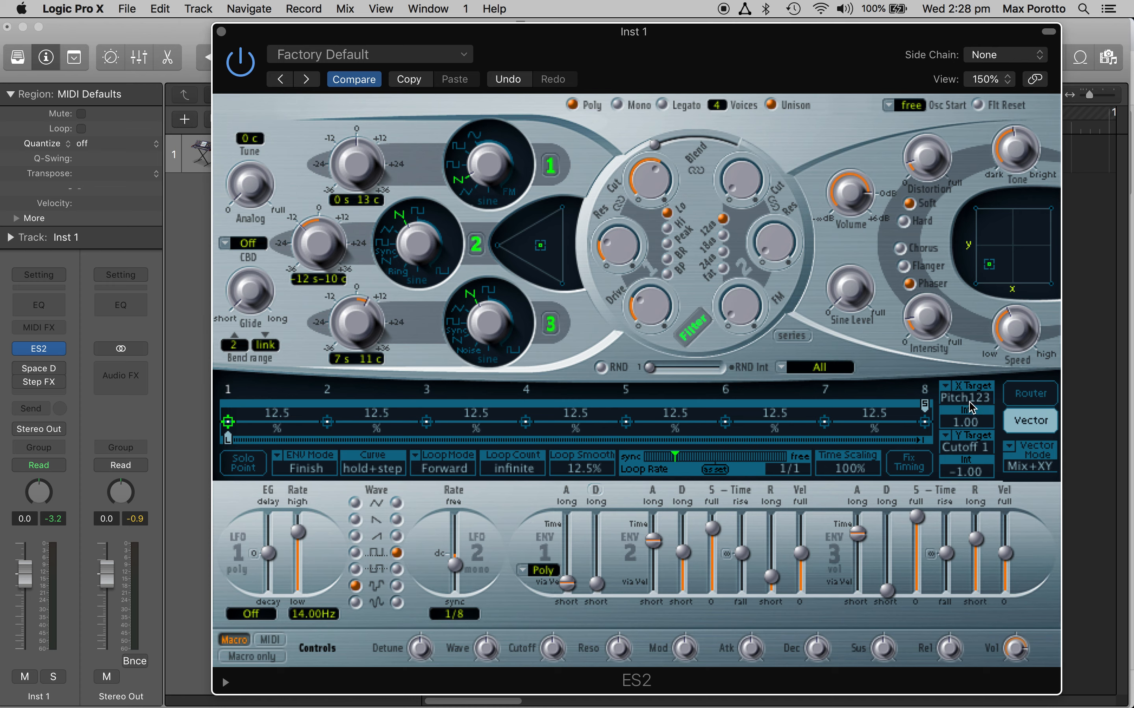
# Step: Set the vector X Target to Cutoff 1 after trying Reso 1
pyautogui.click(946, 396)
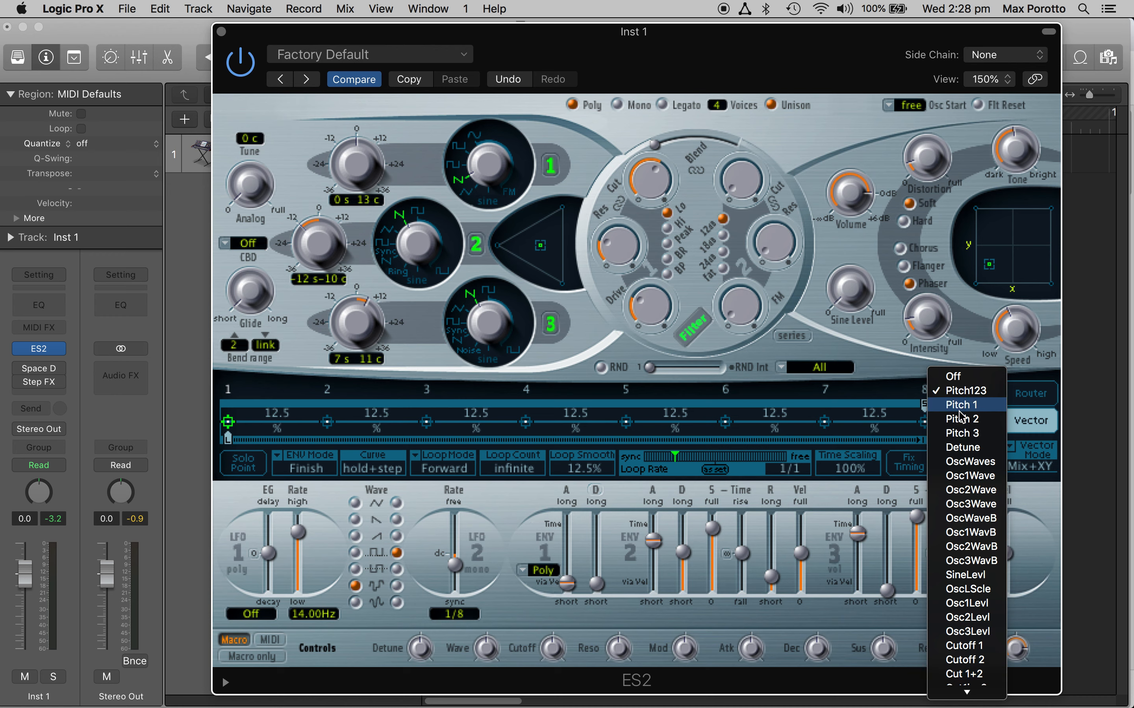
pyautogui.scroll(-5, 963, 646)
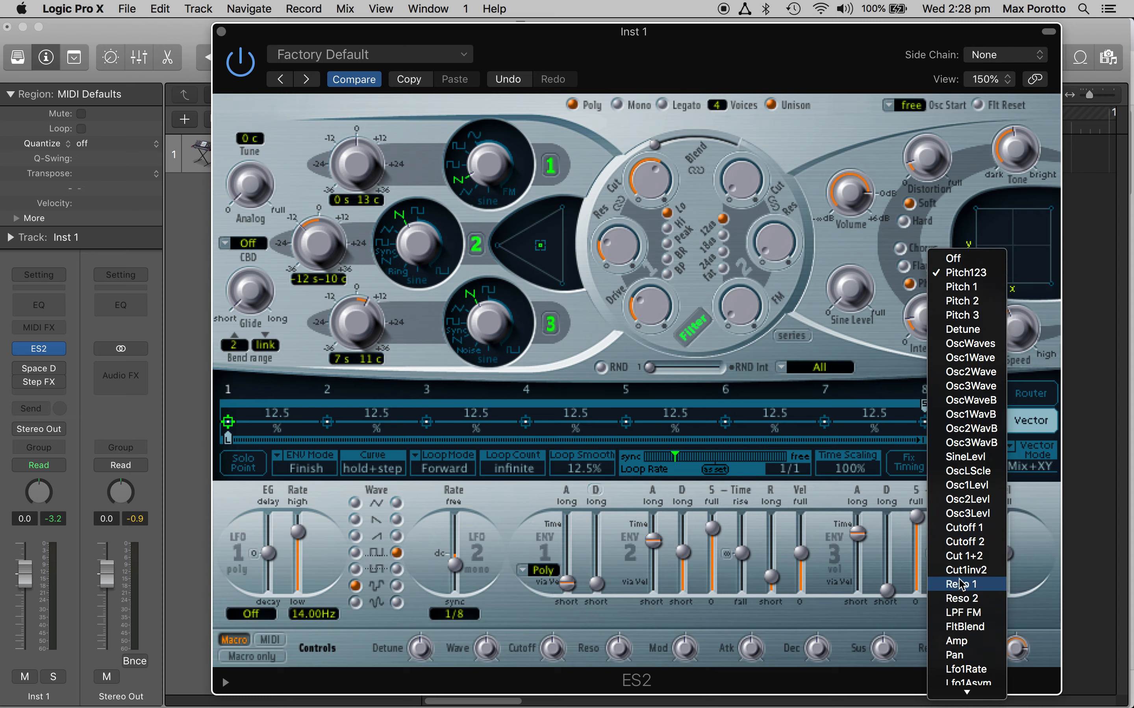
pyautogui.click(967, 591)
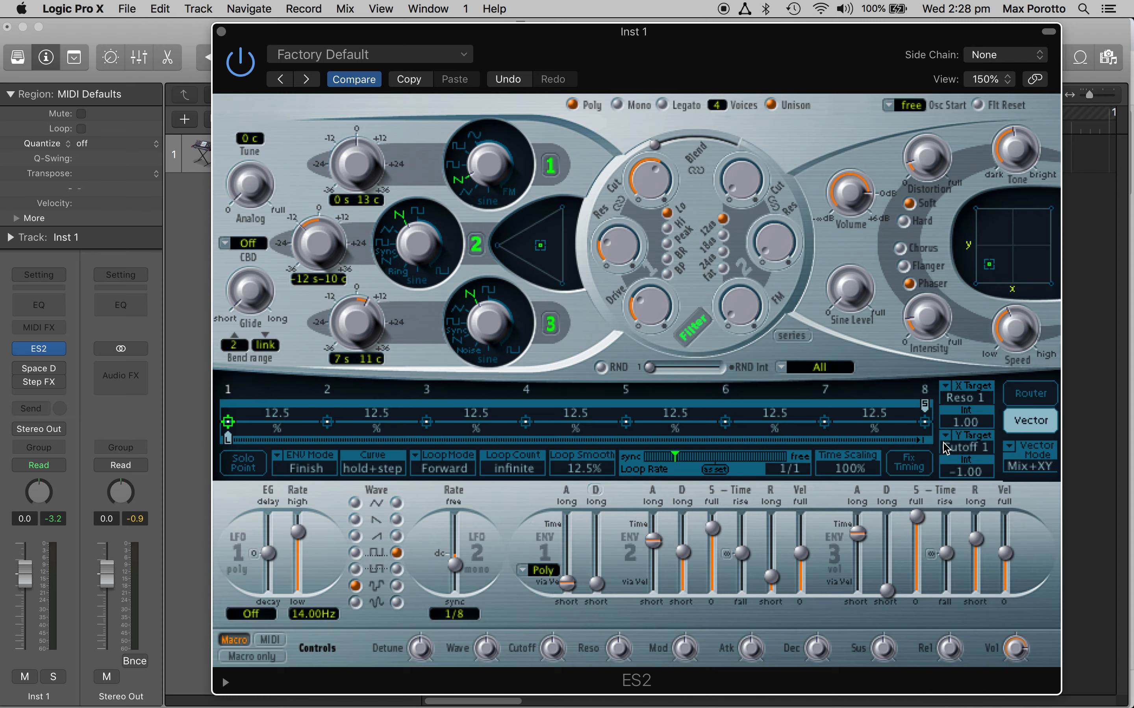
pyautogui.click(947, 392)
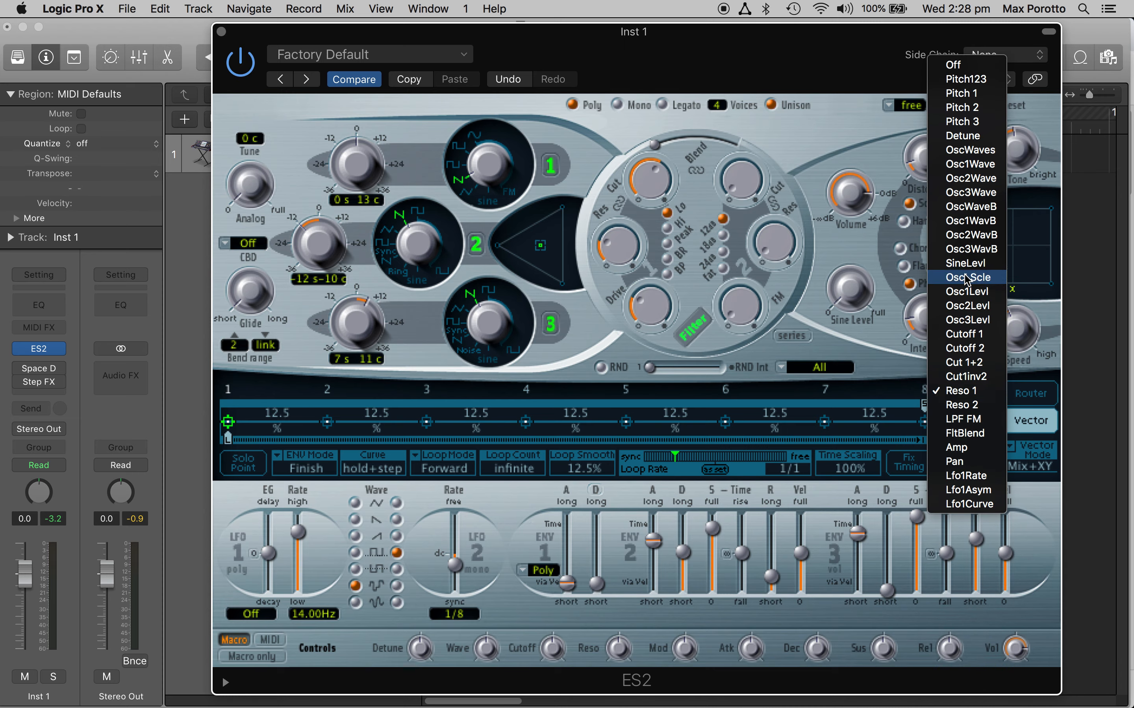
pyautogui.click(958, 334)
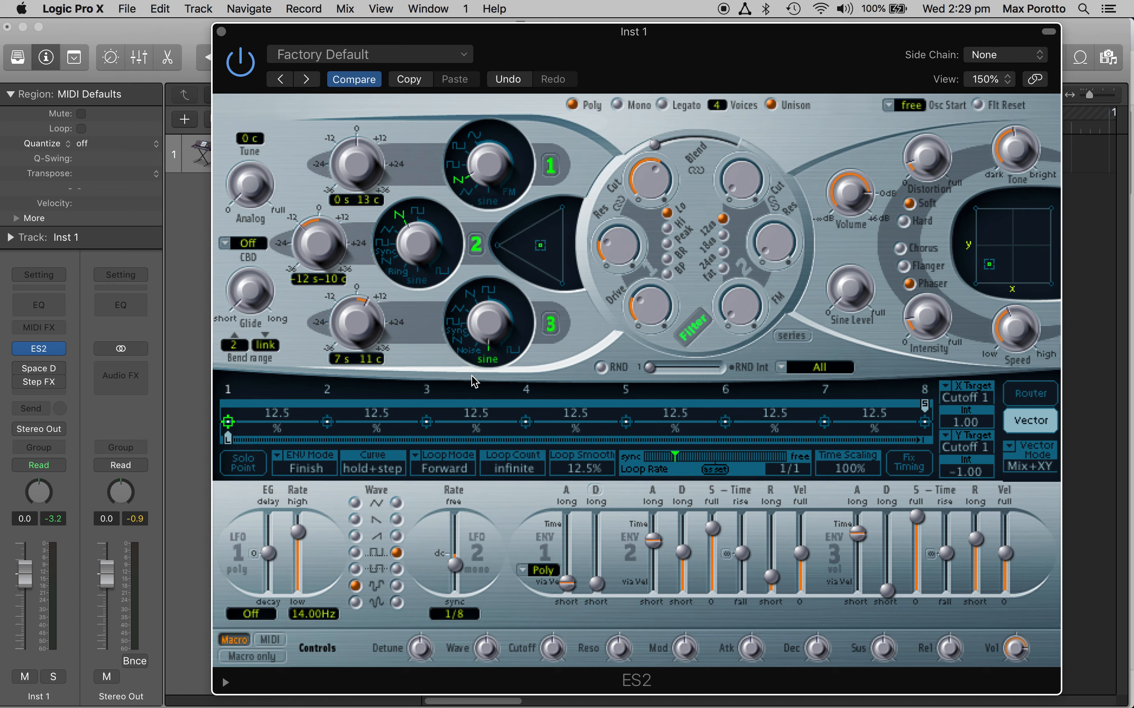
# Step: Look through oscillator 3's waveform list, keeping sine, and set the vector Y Target to Osc3Wave
pyautogui.click(488, 359)
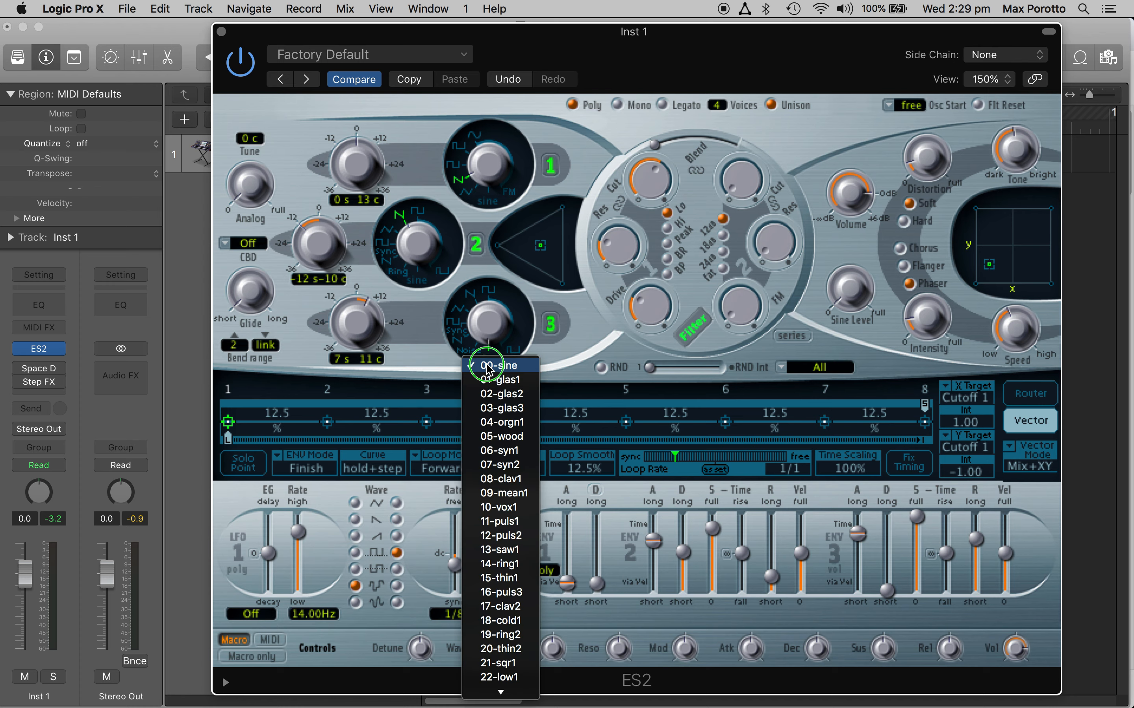
pyautogui.moveTo(495, 694)
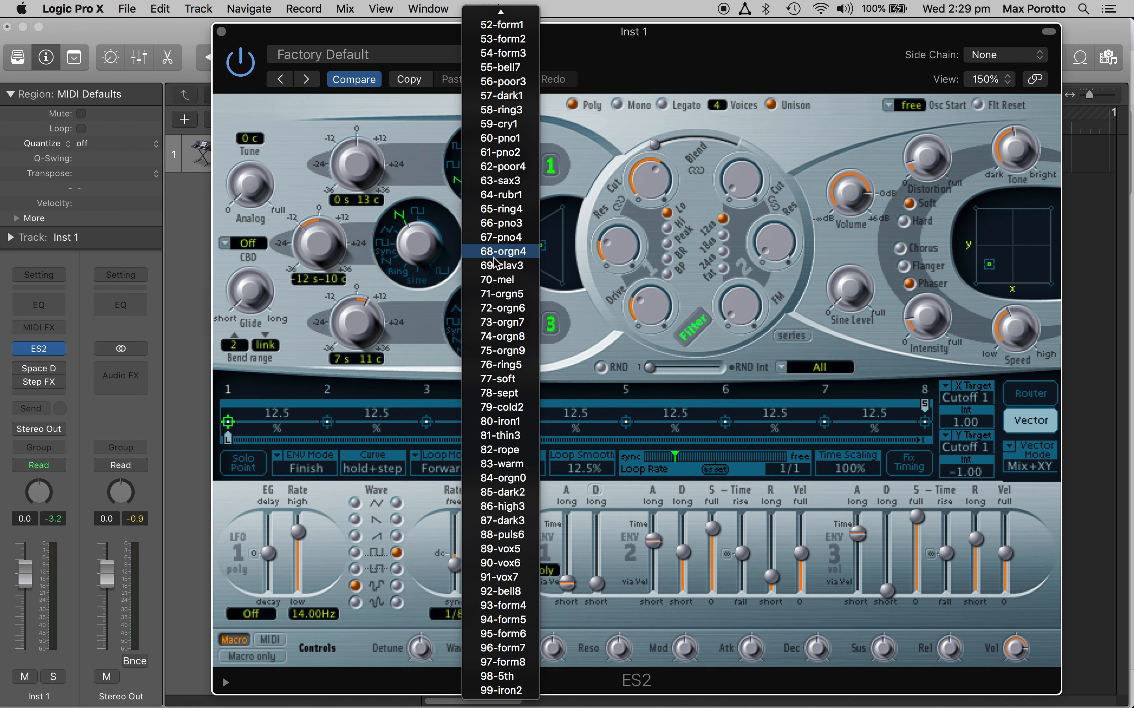
pyautogui.moveTo(501, 13)
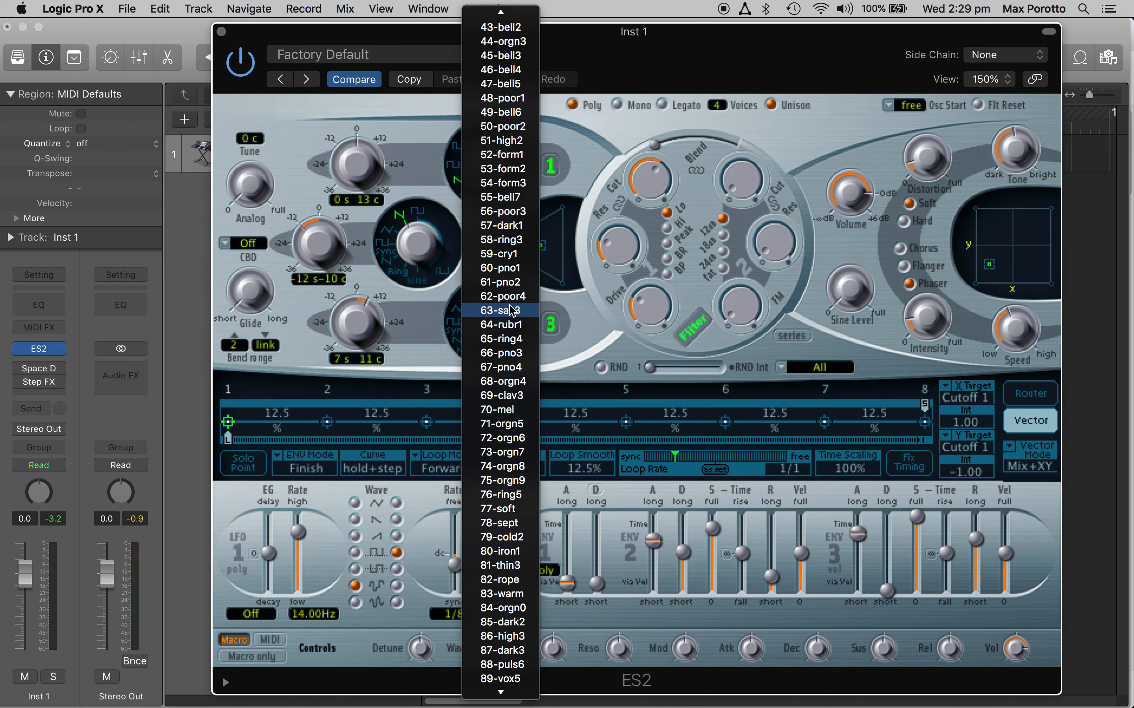
pyautogui.click(602, 366)
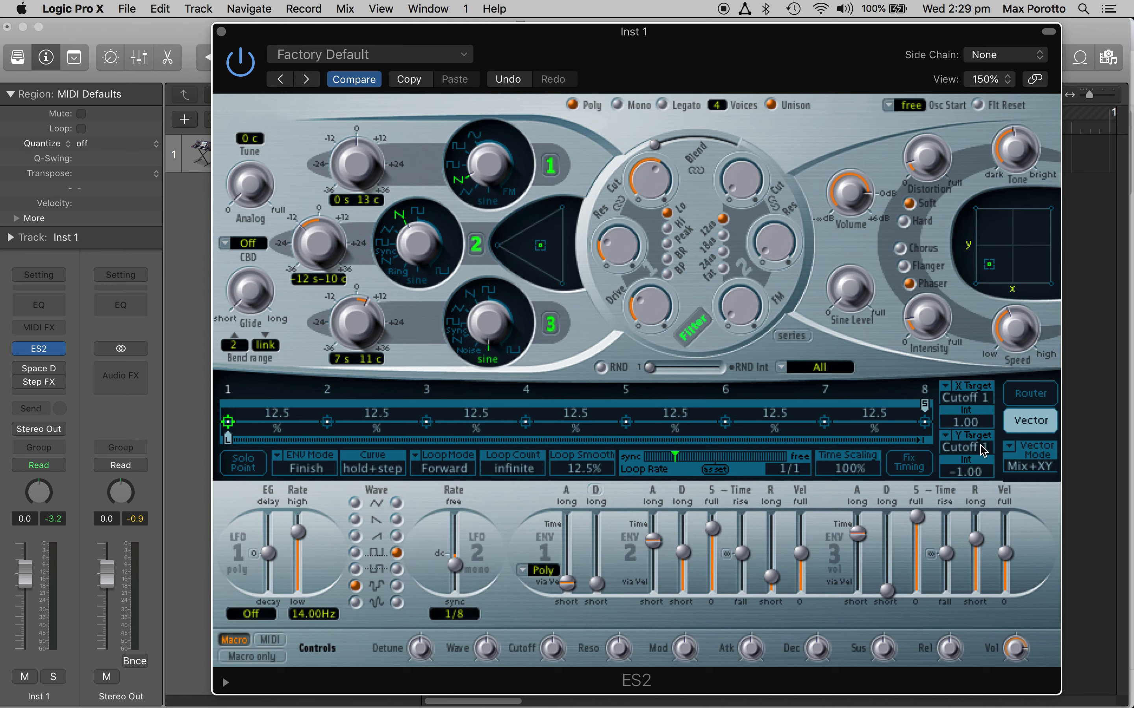
pyautogui.click(948, 441)
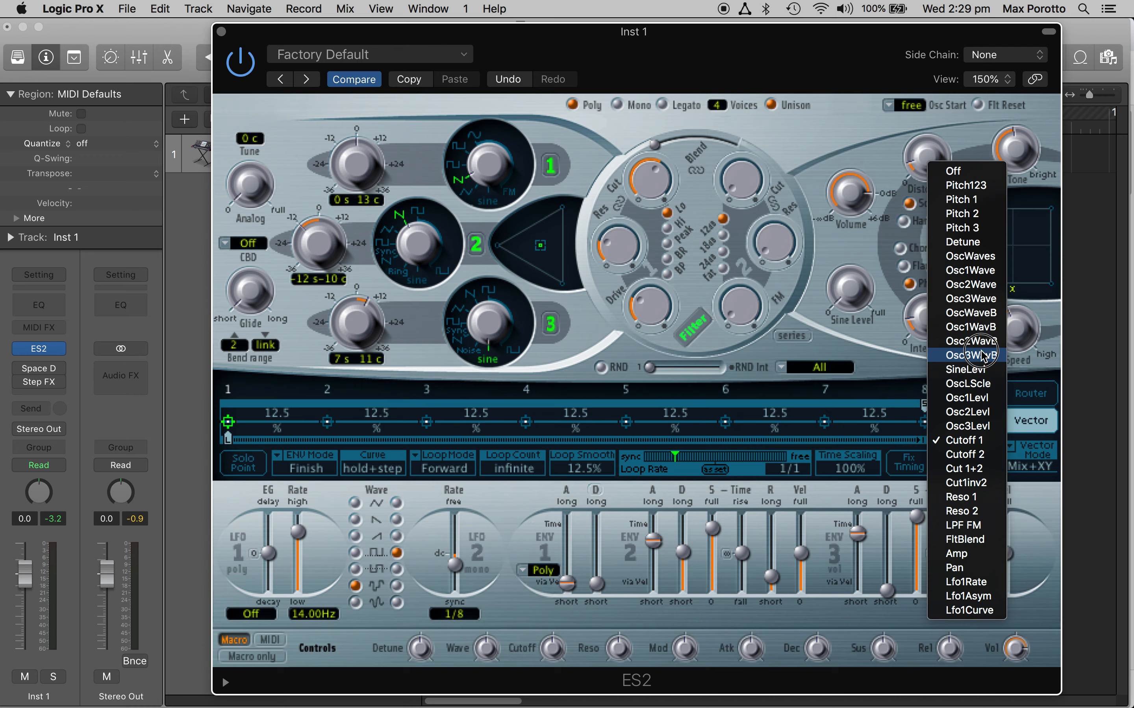
pyautogui.click(968, 300)
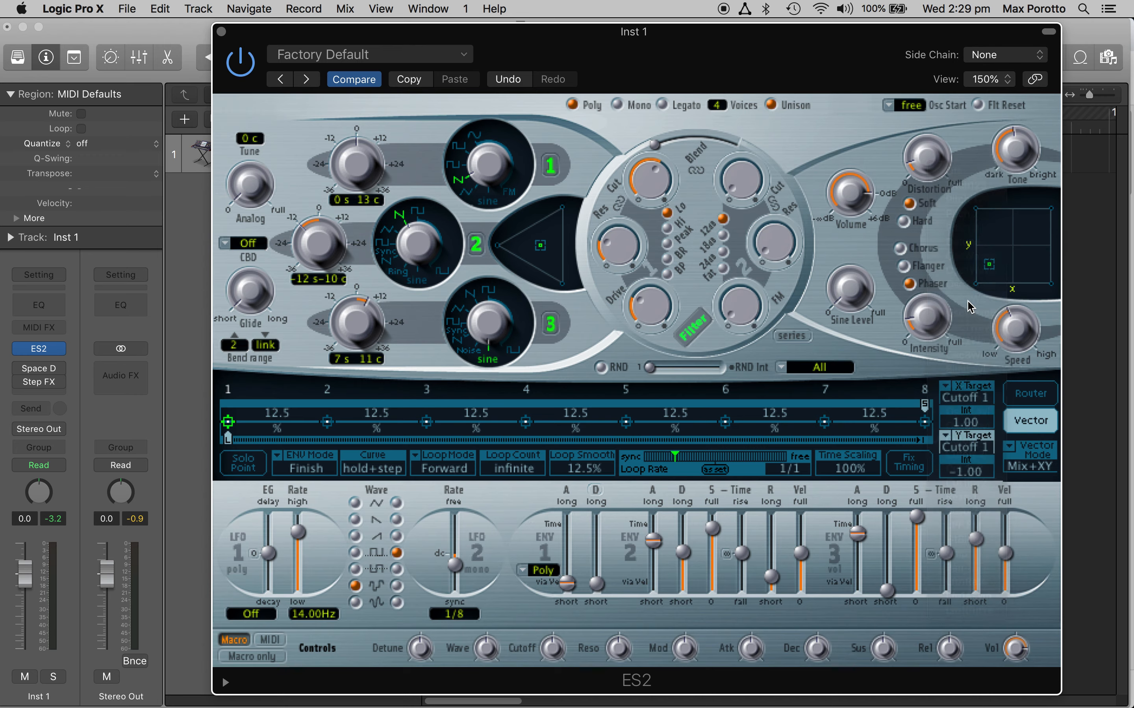
pyautogui.click(492, 361)
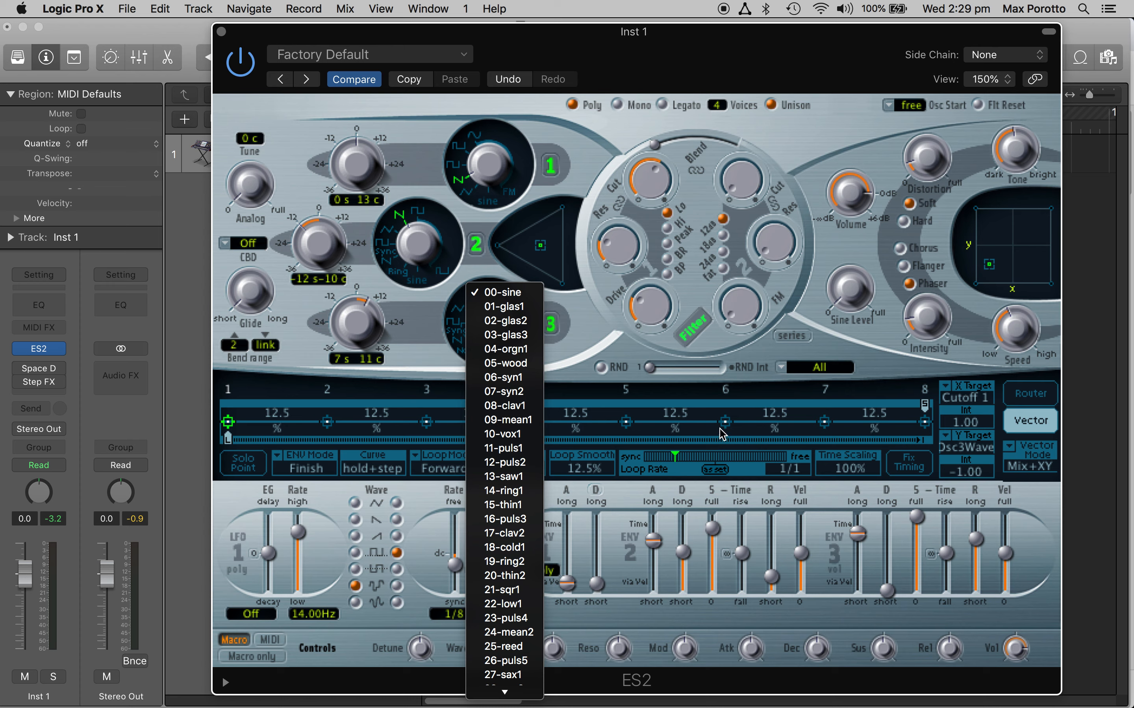
pyautogui.click(750, 414)
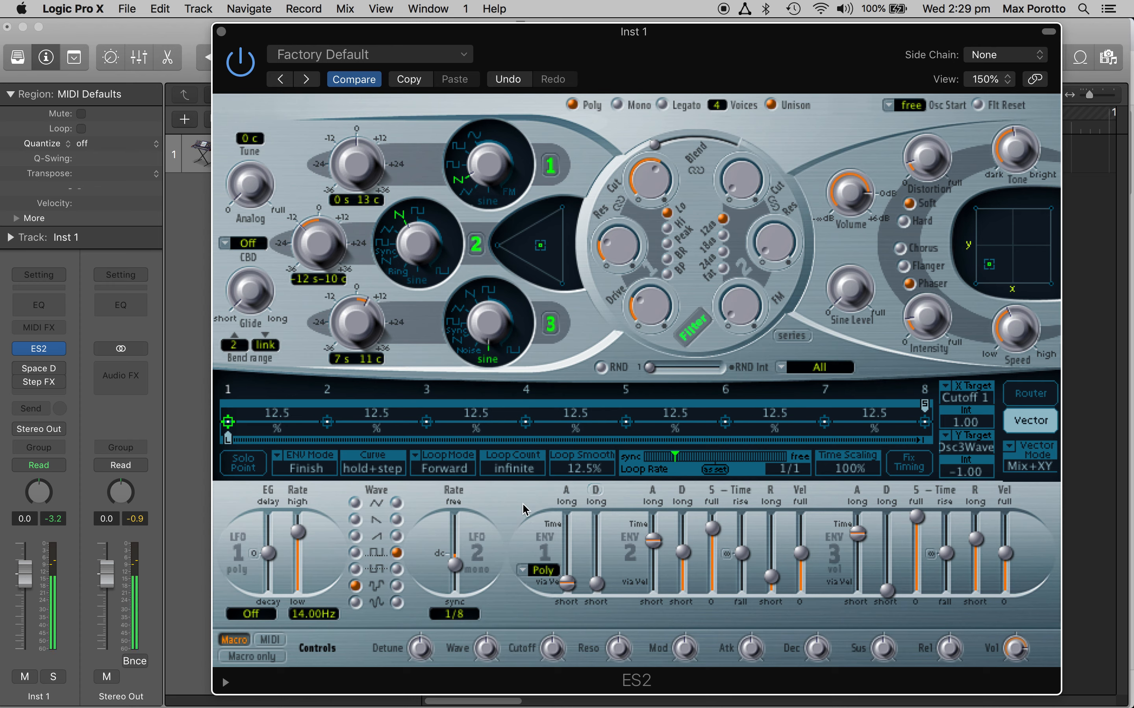
# Step: Turn Solo Point on and set XY positions: point 1 high X and lowish Y, point 2 near-centre X and low Y, point 3 high X and Y
pyautogui.click(243, 464)
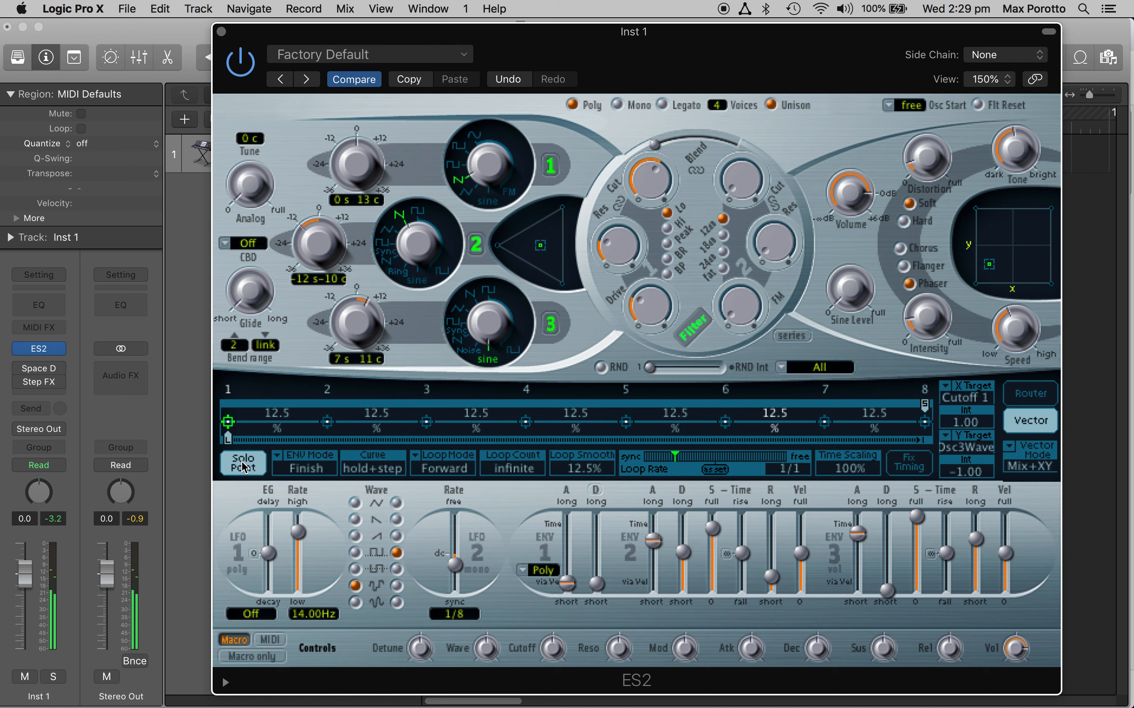
pyautogui.moveTo(988, 264); pyautogui.dragTo(1034, 259)
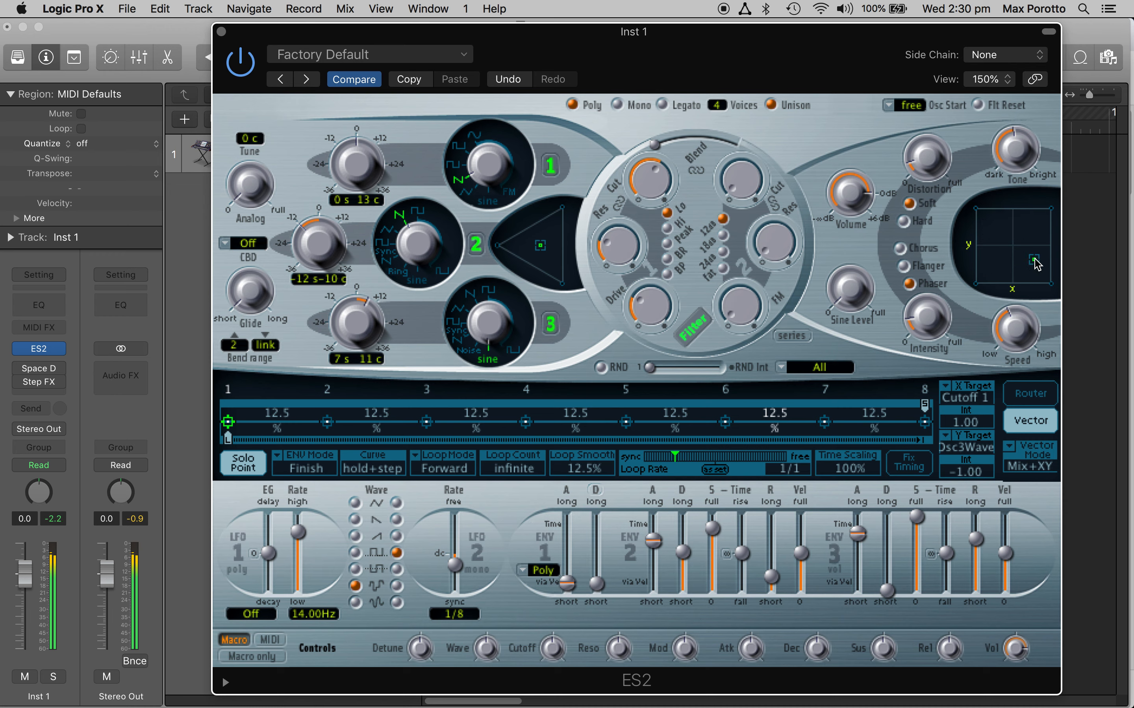
pyautogui.click(327, 422)
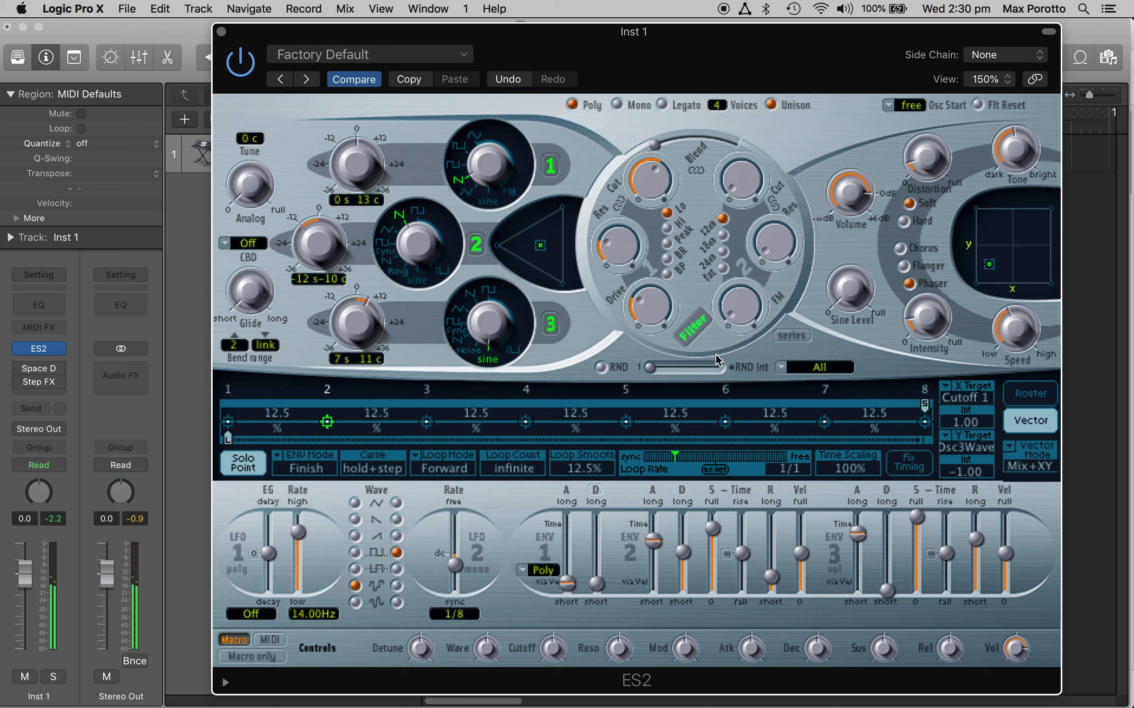
pyautogui.moveTo(988, 268); pyautogui.dragTo(1008, 274)
pyautogui.click(426, 422)
pyautogui.moveTo(994, 232); pyautogui.dragTo(1027, 226)
# Step: Go through points 4 to 8, leaving point 8 at high X and high Y, and turn Solo Point off
pyautogui.click(525, 422)
pyautogui.click(625, 422)
pyautogui.click(725, 422)
pyautogui.click(825, 422)
pyautogui.click(924, 423)
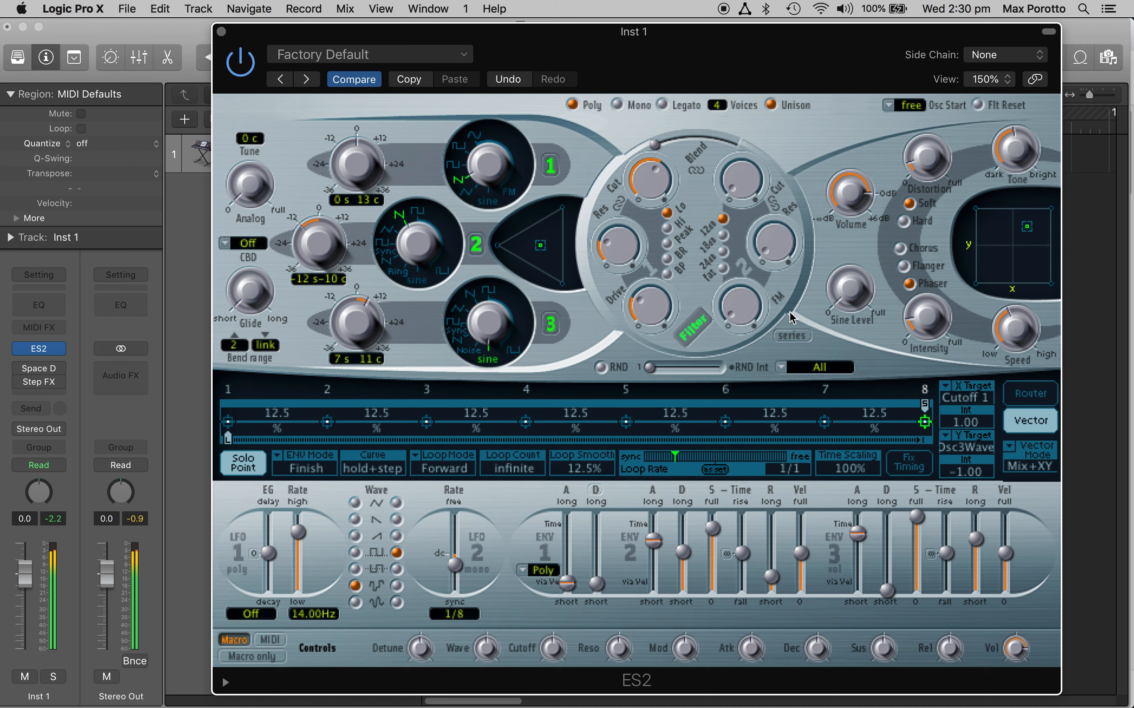
pyautogui.click(247, 474)
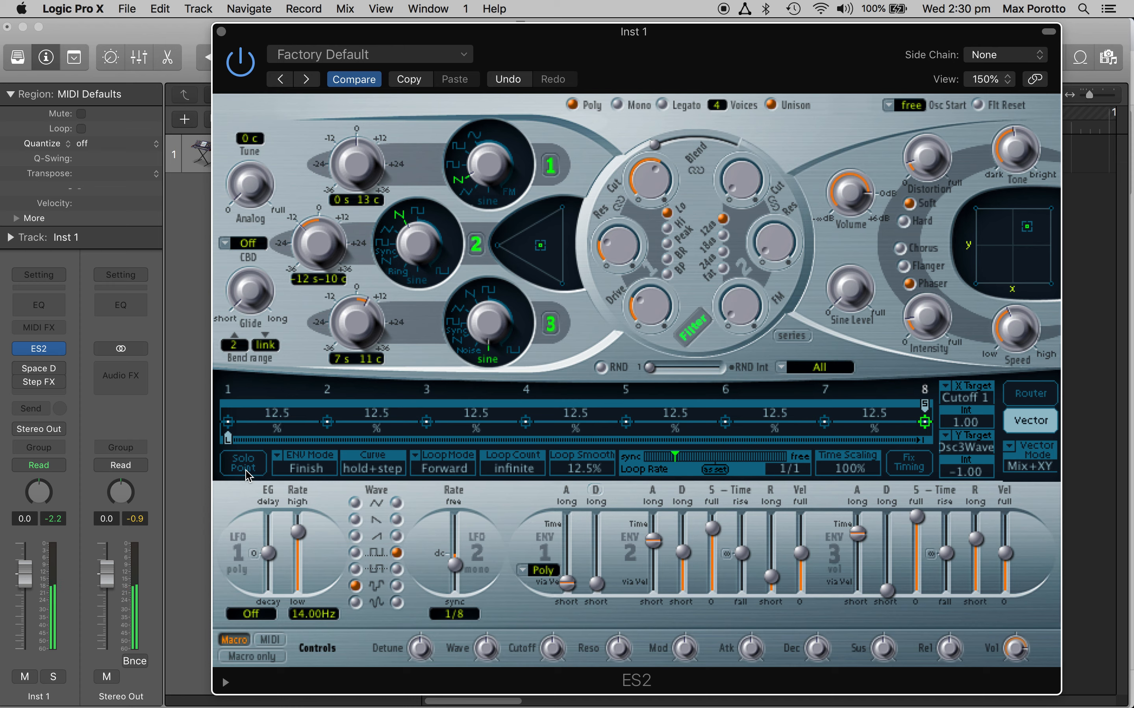